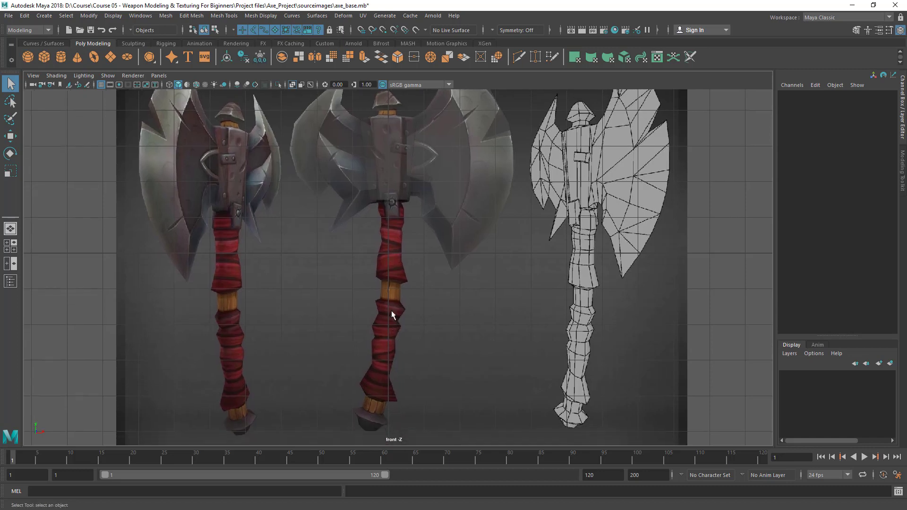
Create a polygon cylinder over the middle axe's handle and set its radius to 0.4
middle_click_drag(391, 358, 389, 393, "alt")
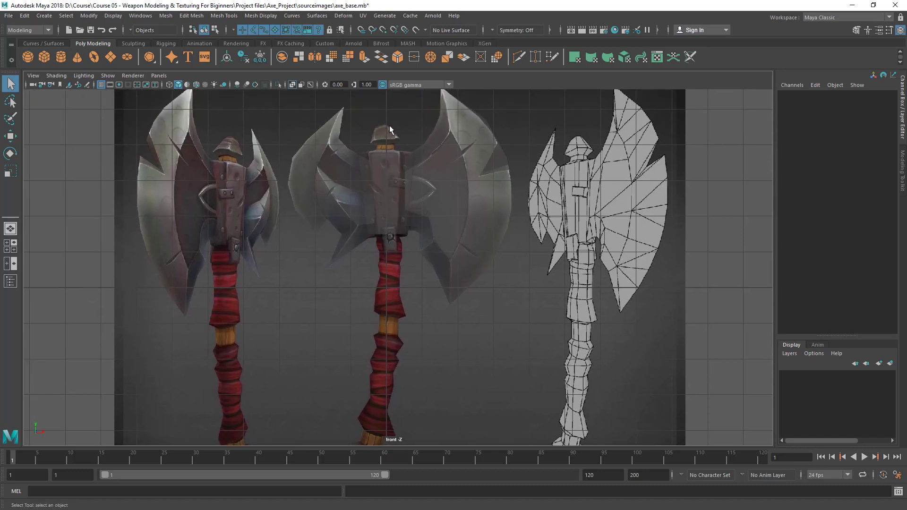
middle_click_drag(368, 244, 369, 257, "alt")
middle_click_drag(431, 321, 443, 177, "alt")
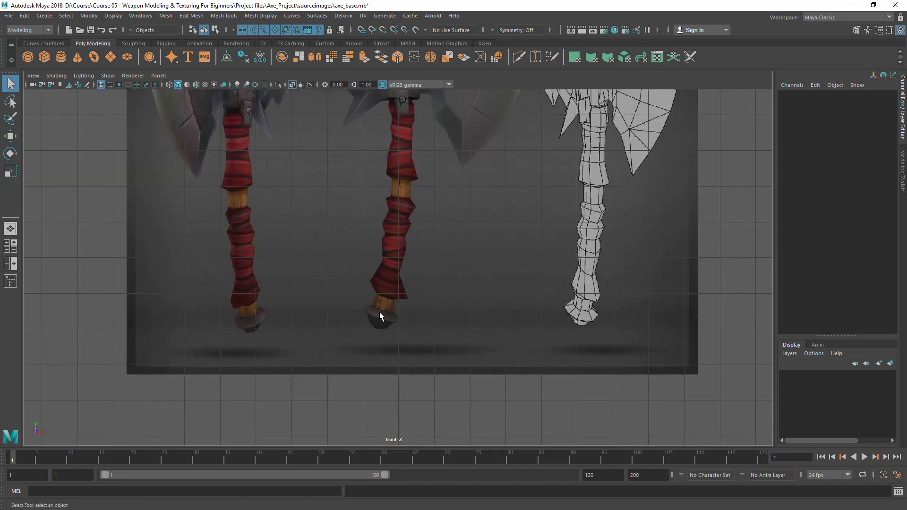
middle_click_drag(373, 322, 367, 367, "alt")
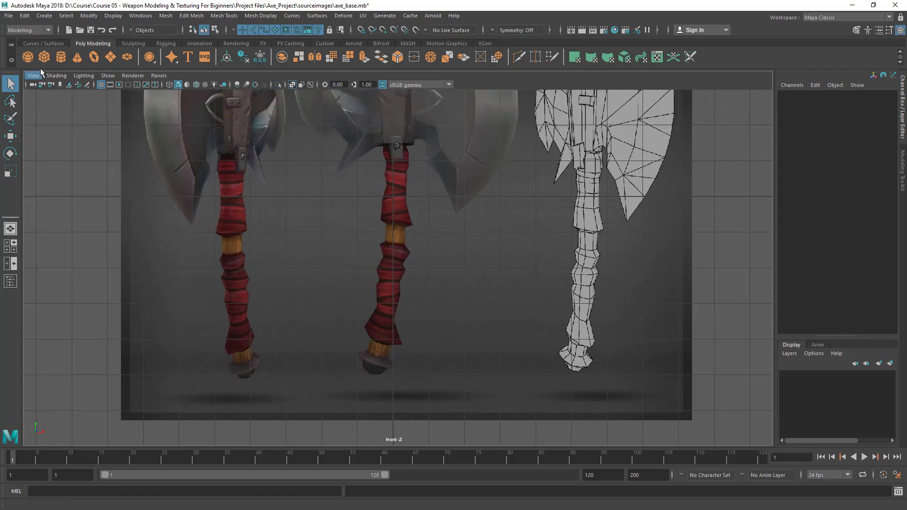
left_click(60, 57)
scroll(409, 270, "down", 4)
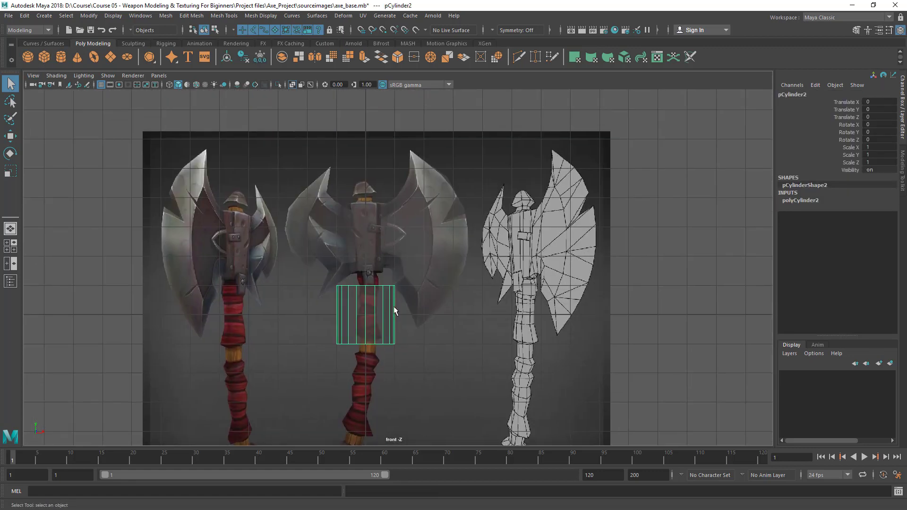
scroll(409, 268, "up", 3)
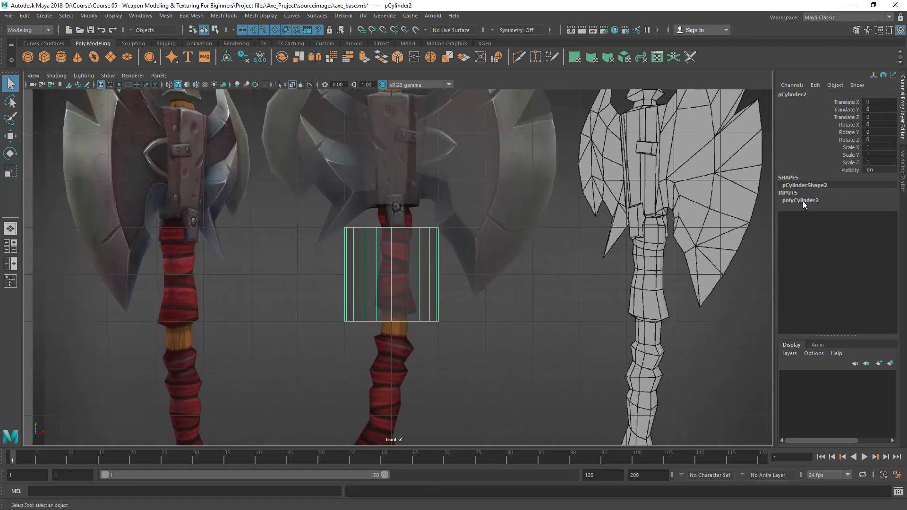
left_click(803, 200)
left_click(851, 208)
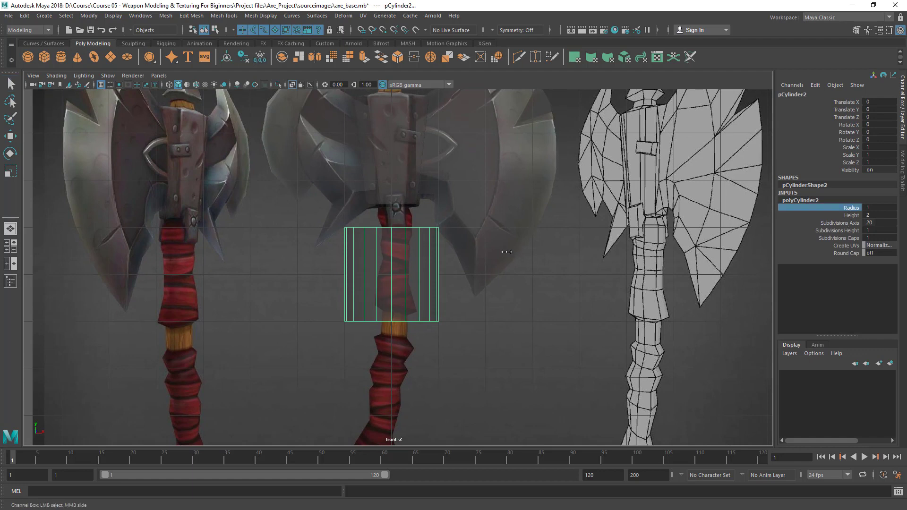
middle_click_drag(507, 252, 506, 269)
scroll(421, 250, "up", 2)
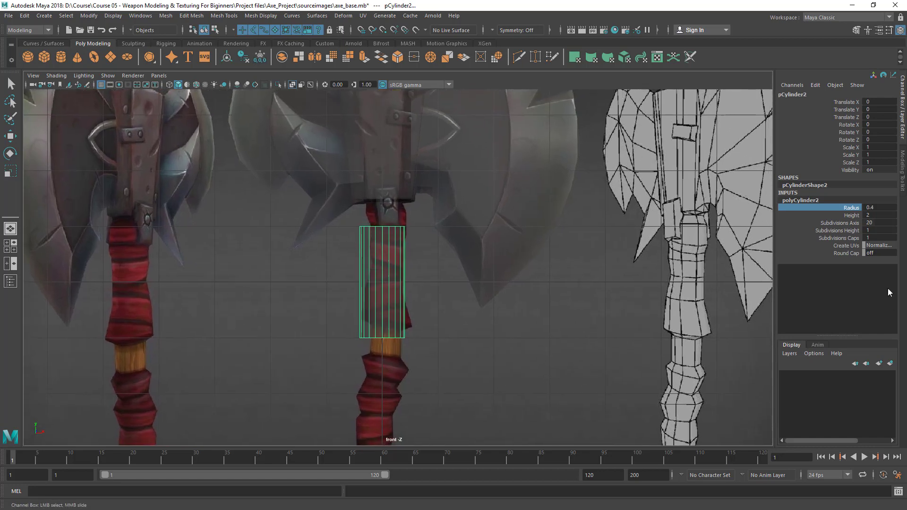
Set the cylinder's axis subdivisions to 12
left_click(856, 224)
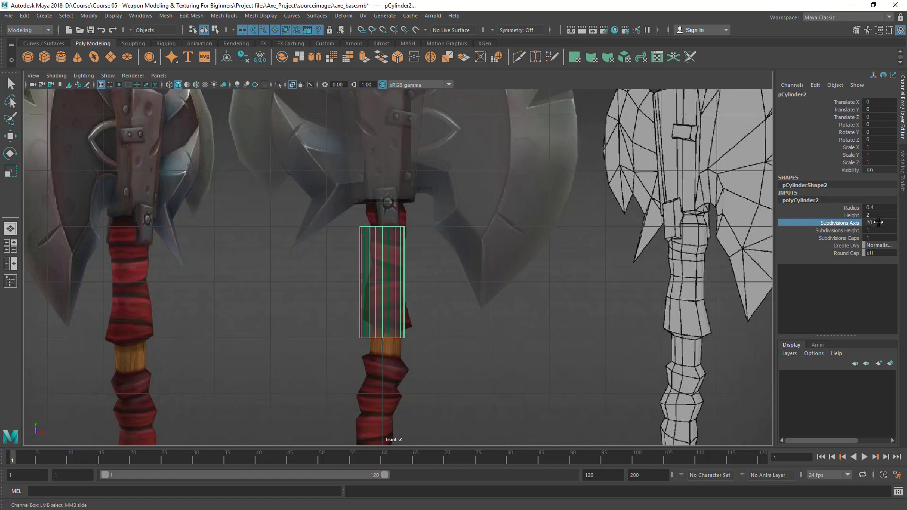
left_click(877, 222)
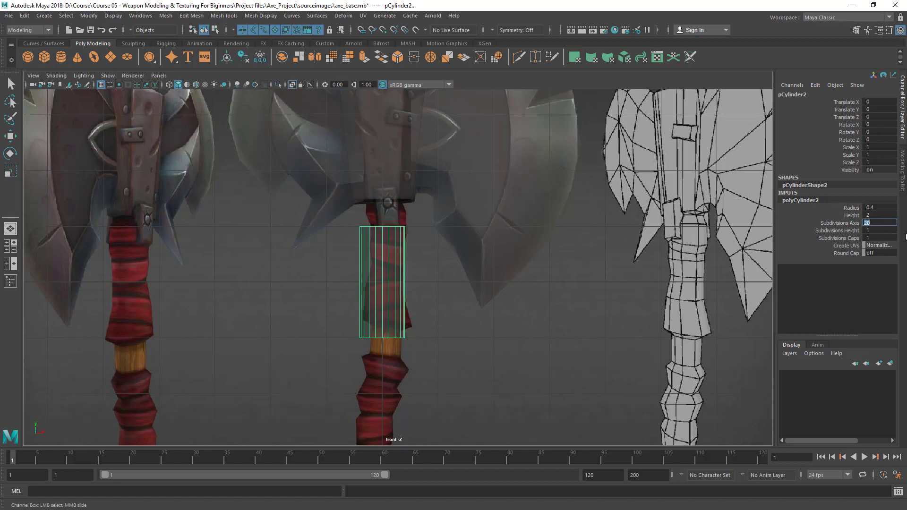
key("Return")
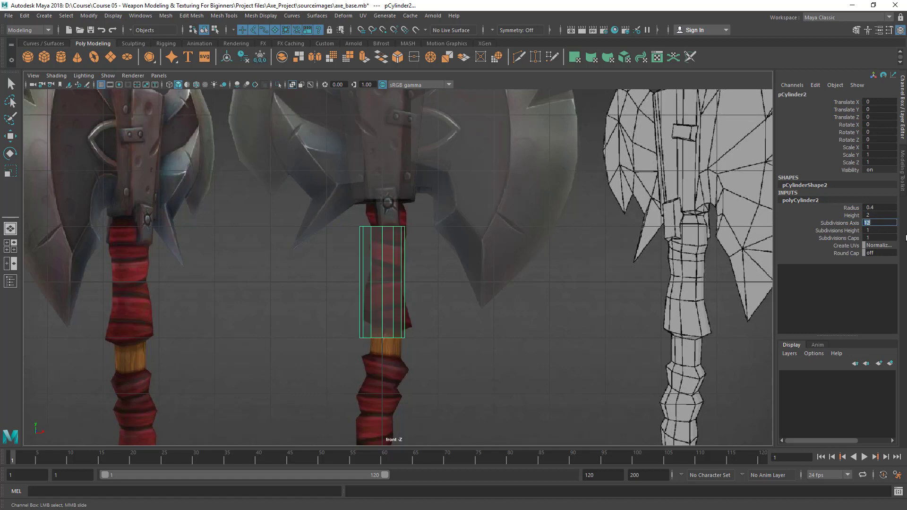
scroll(557, 308, "down", 5)
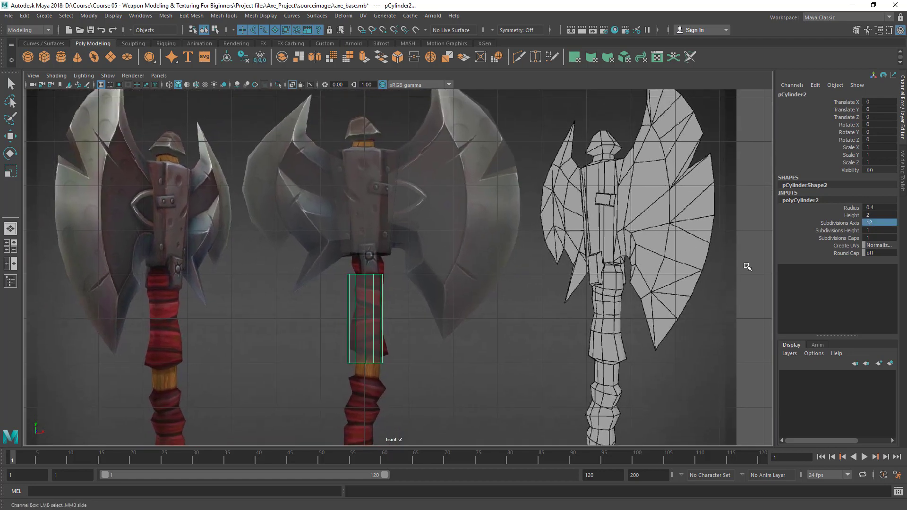
scroll(429, 285, "down", 4)
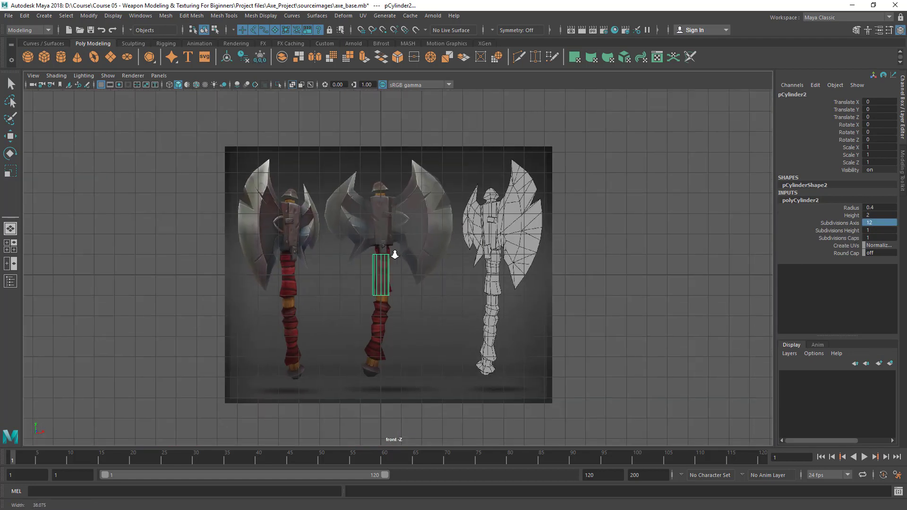
left_click(854, 231)
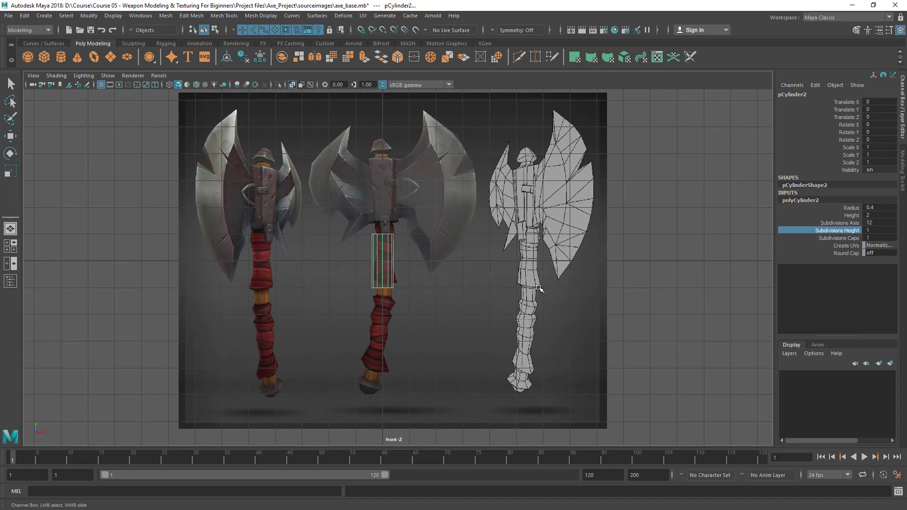
middle_click_drag(442, 281, 452, 281)
key("ctrl+z")
Set the cylinder's height to 8 and reduce its radius to 0.24 to suit the reference handle
left_click(851, 215)
middle_click_drag(526, 255, 540, 260)
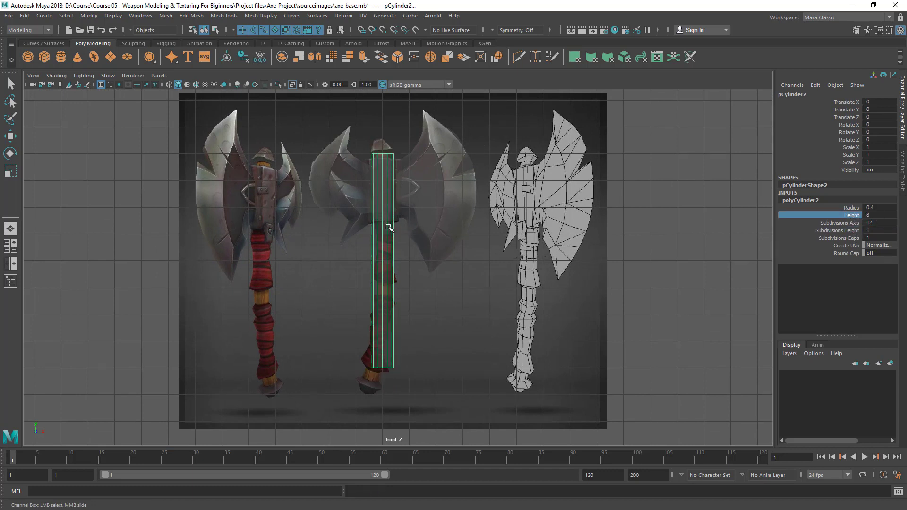
middle_click_drag(397, 358, 395, 322, "alt")
scroll(385, 322, "up", 4)
middle_click_drag(379, 200, 378, 251, "alt")
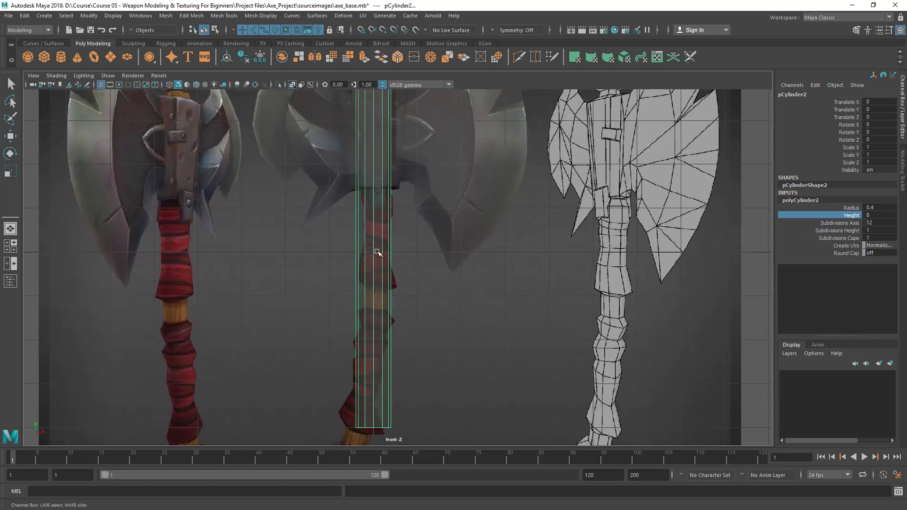
middle_click_drag(405, 209, 414, 304, "alt")
scroll(414, 305, "up", 1)
left_click(851, 207)
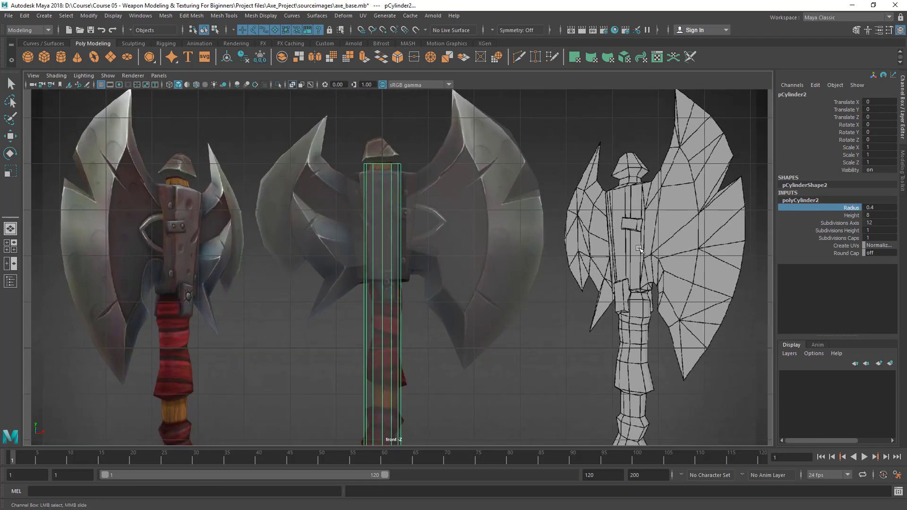
middle_click_drag(484, 259, 476, 260)
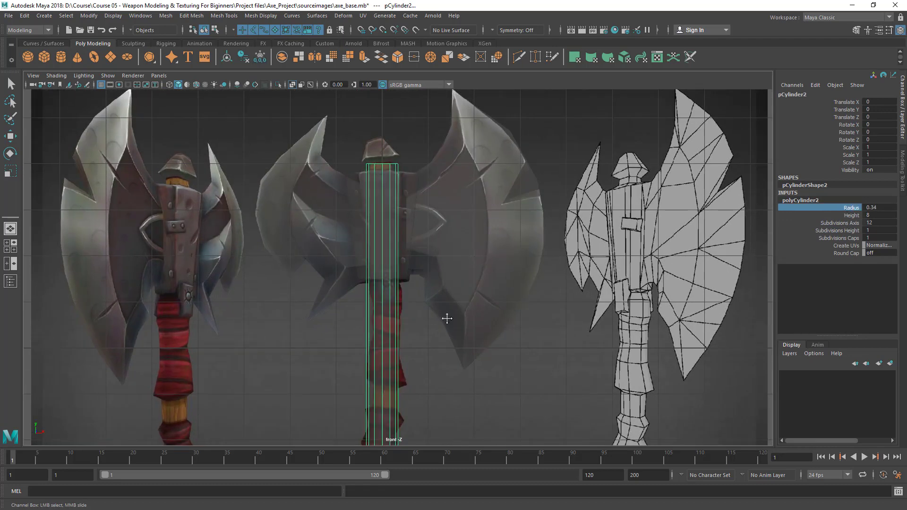
middle_click_drag(447, 319, 450, 223, "alt")
scroll(461, 314, "up", 1)
middle_click_drag(478, 275, 468, 278)
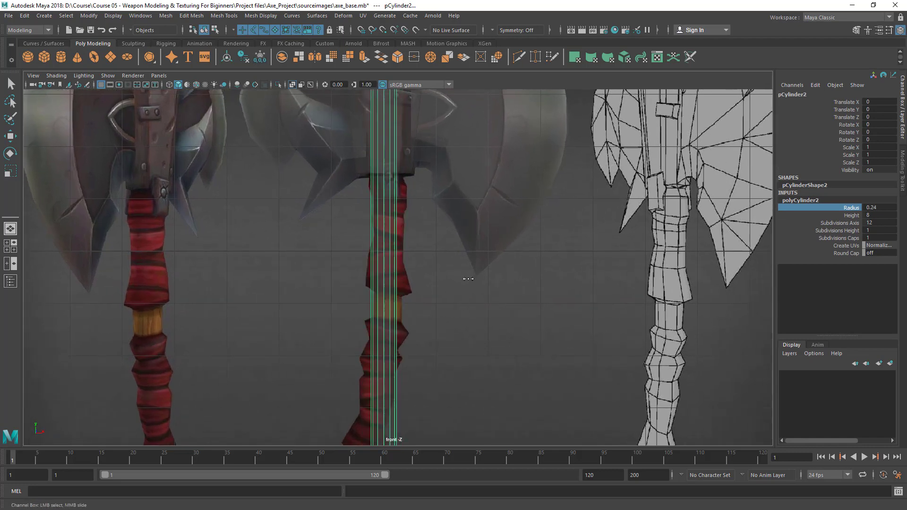
Move the cylinder along X to about 0.05, centring it on the upper part of the reference handle
scroll(447, 243, "down", 1)
key("w")
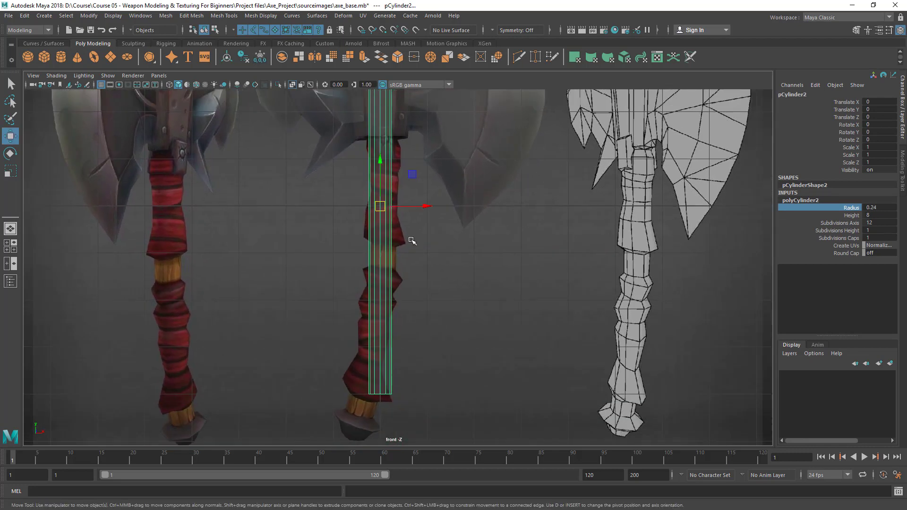
left_click_drag(432, 228, 434, 228)
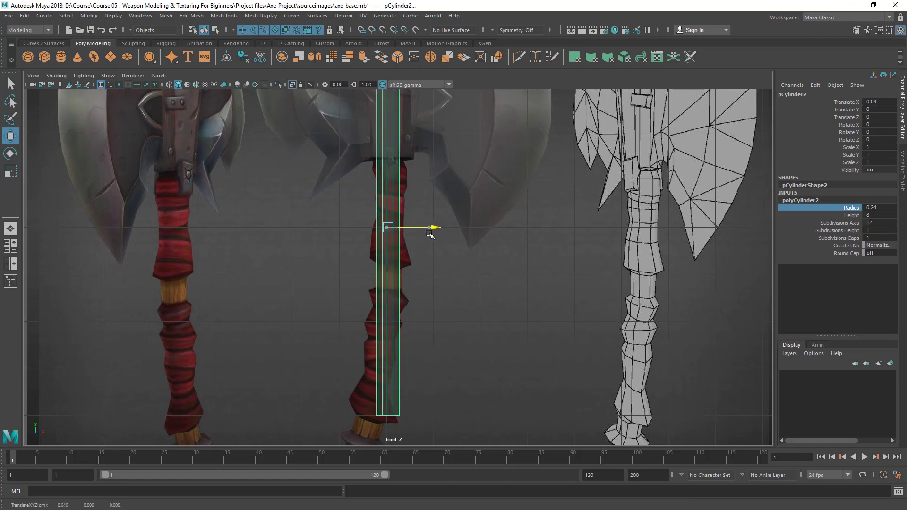
middle_click_drag(404, 263, 412, 216, "alt")
scroll(416, 219, "up", 1)
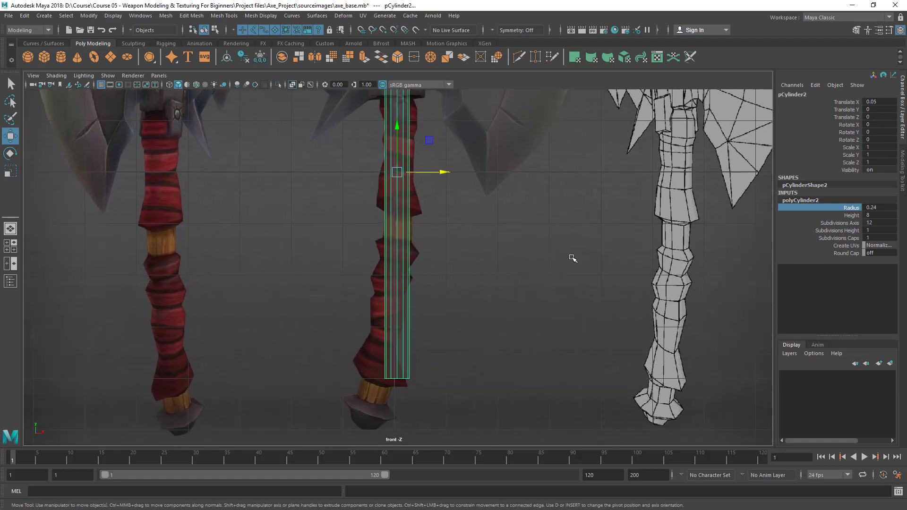
Set the cylinder's height subdivisions to 6
left_click(847, 231)
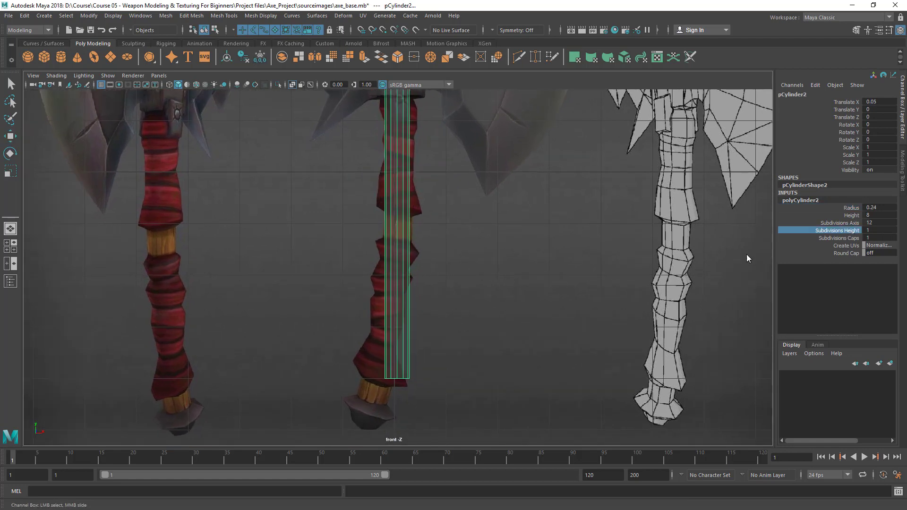
middle_click_drag(512, 245, 515, 246)
scroll(396, 233, "down", 5)
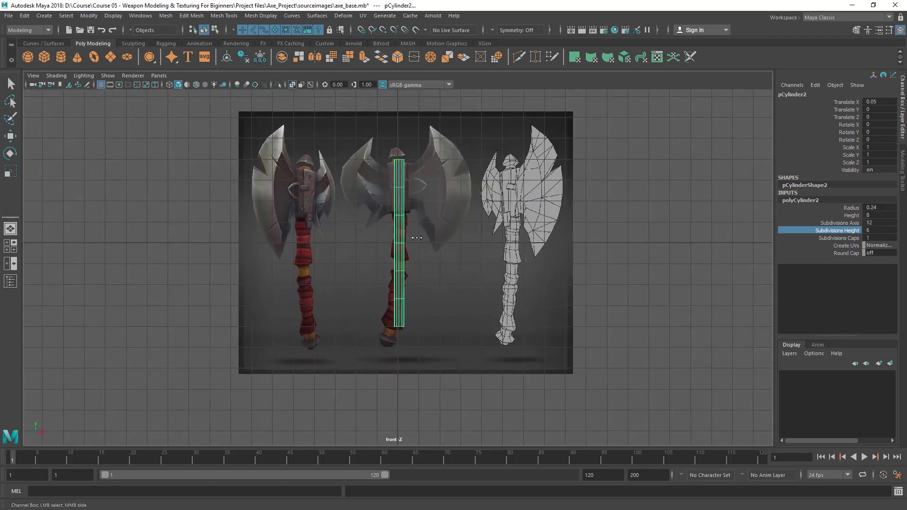
Move and rotate the cylinder's bottom vertex ring to meet the tilted lower end of the reference handle, just above the pommel
scroll(546, 304, "up", 8)
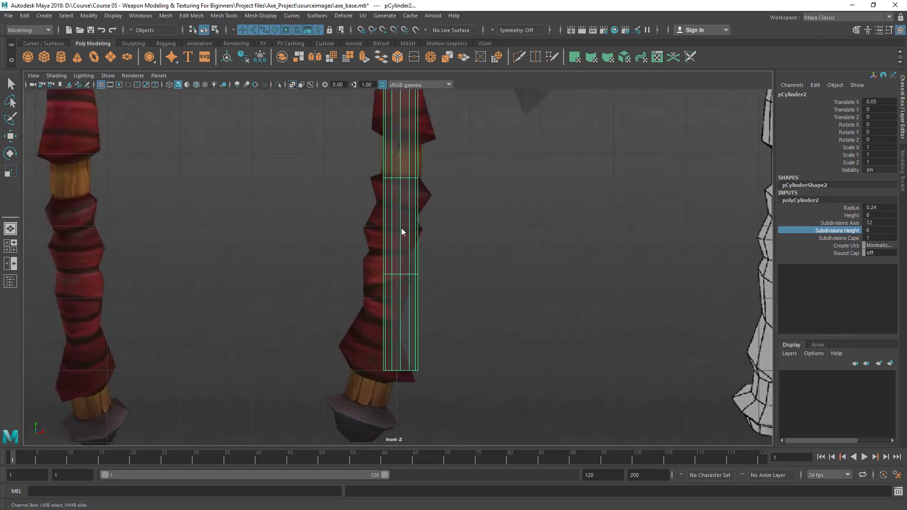
right_click_drag(401, 232, 352, 227)
left_click_drag(372, 356, 505, 419)
key("w")
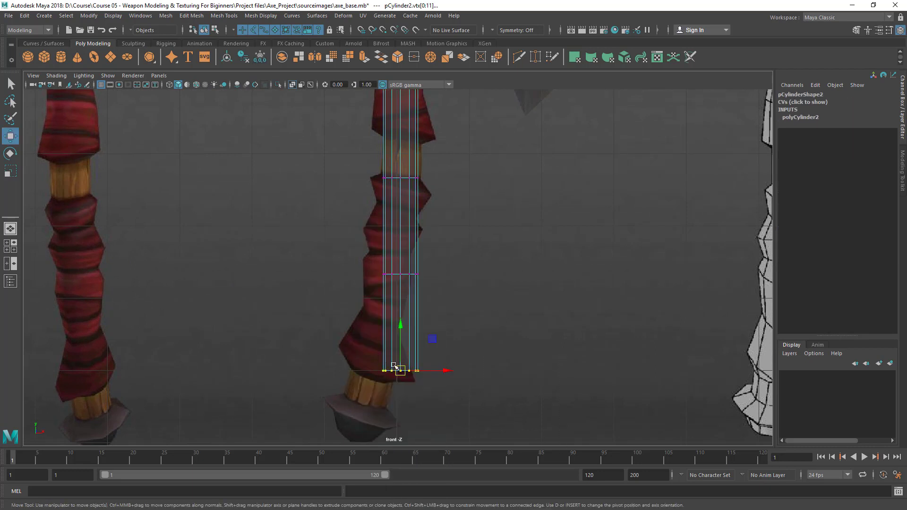
mouse_move(406, 375)
left_mouse_down()
mouse_move(376, 406)
mouse_move(377, 390)
mouse_move(398, 381)
left_mouse_up()
key("e")
key("w")
key("e")
key("w")
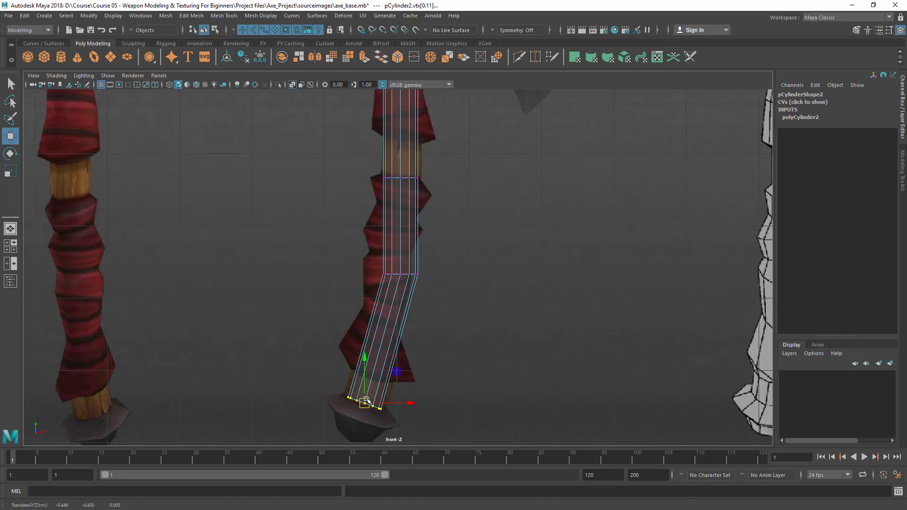
Scale up the bottom vertex ring to match the width of the wooden handle end
middle_click_drag(341, 377, 364, 390, "alt")
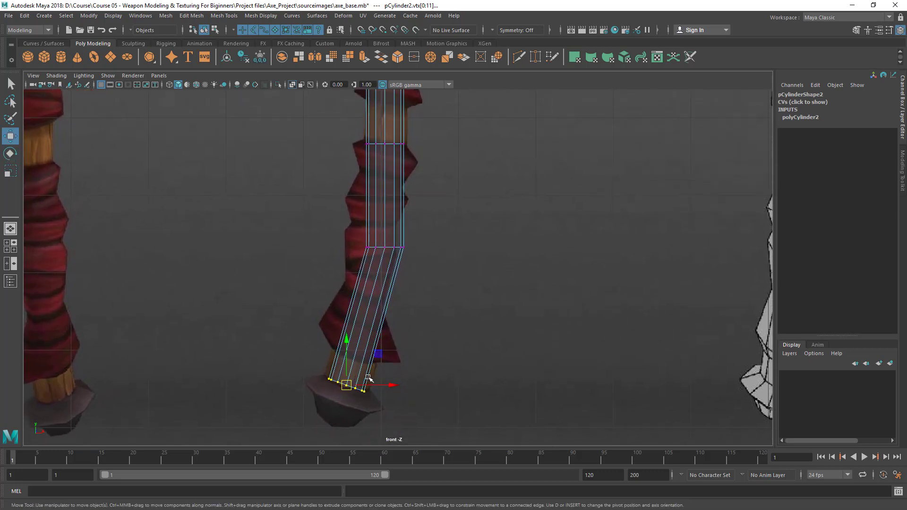
key("r")
left_click_drag(348, 383, 349, 384)
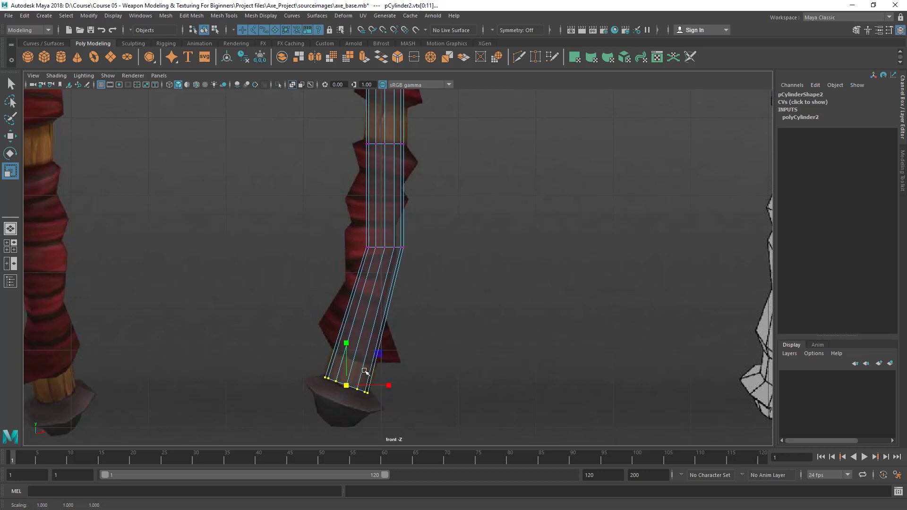
Enlarge the second vertex ring from the bottom and shift it sideways to follow the handle's bend
middle_click_drag(349, 384, 343, 398, "alt")
left_click_drag(355, 255, 457, 296)
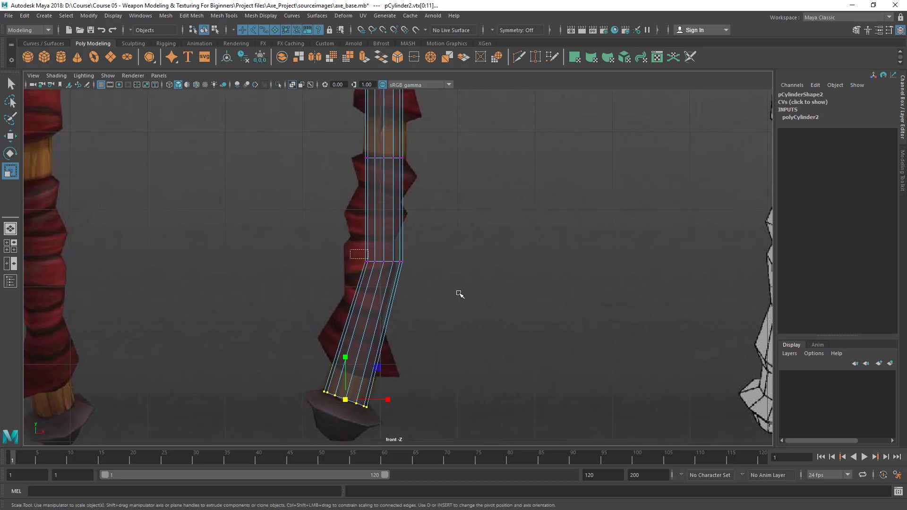
left_click_drag(382, 261, 413, 267)
key("w")
key("q")
Scale up the third vertex ring from the bottom and align it with the exposed wood between the red wraps
middle_click_drag(414, 267, 416, 402, "alt")
left_click_drag(291, 234, 463, 330)
key("r")
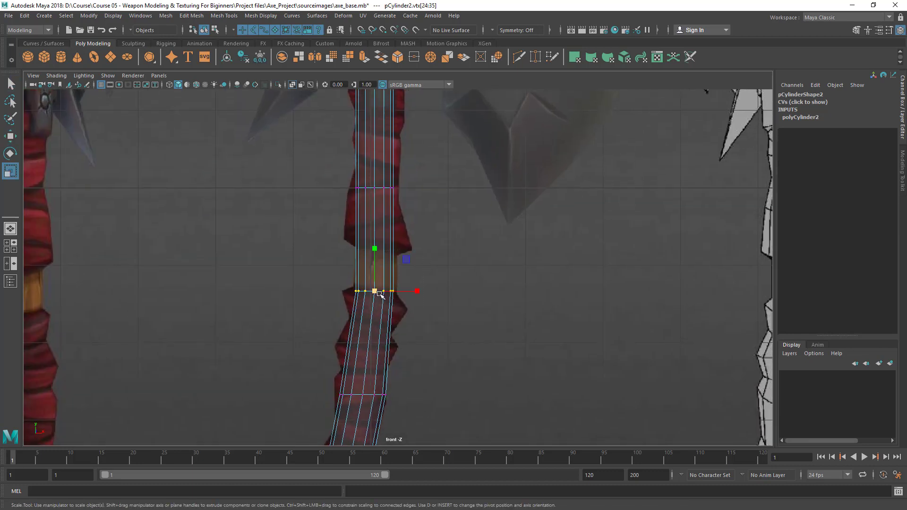
left_click_drag(382, 295, 386, 297)
key("w")
Slightly scale up the fourth vertex ring from the bottom and align it with the upper red wrap
middle_click_drag(387, 299, 358, 432, "alt")
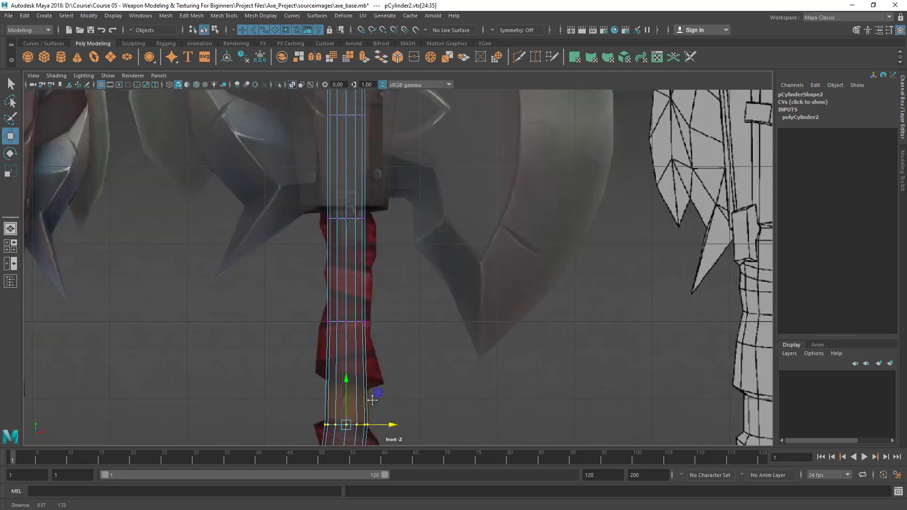
left_click_drag(288, 294, 462, 372)
key("r")
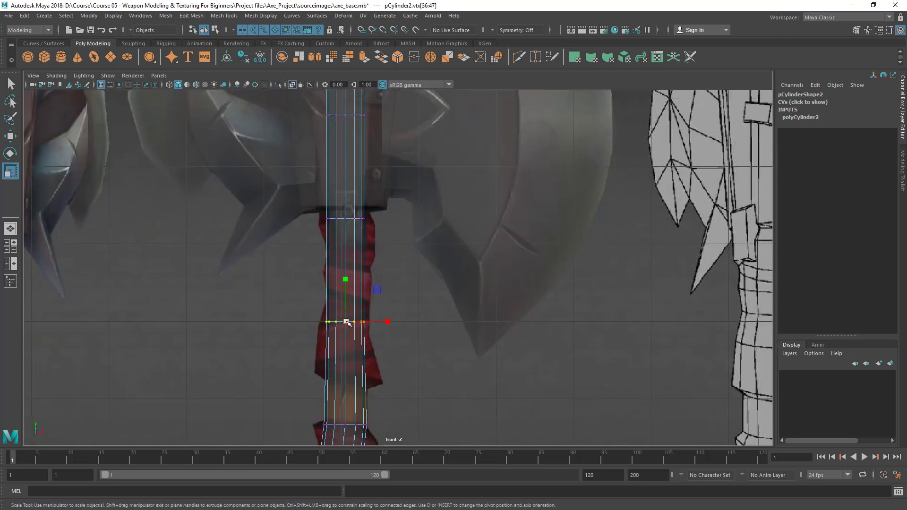
left_click_drag(346, 322, 349, 321)
key("w")
Shift the cylinder's top vertex ring and the ring below it sideways to follow the handle's line behind the axe head
middle_click_drag(356, 320, 313, 379, "alt")
left_click_drag(279, 172, 361, 193)
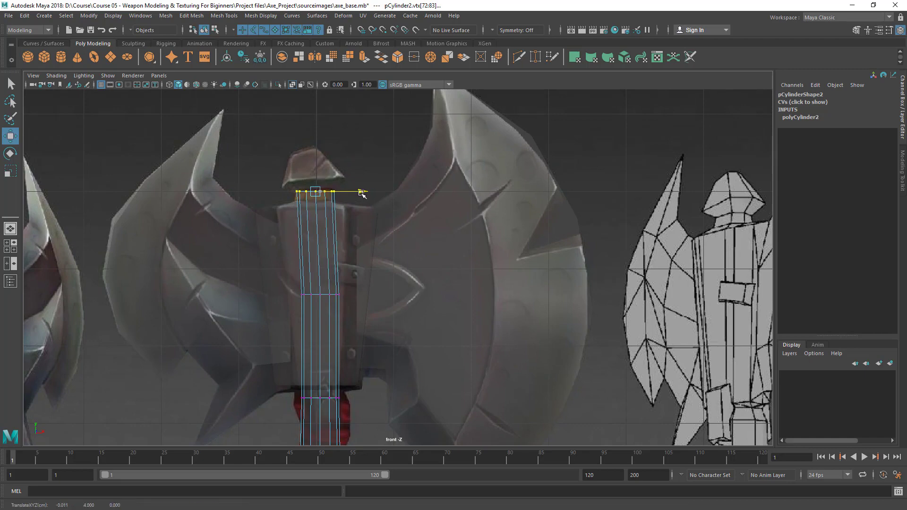
key("q")
key("w")
left_click_drag(279, 264, 365, 295)
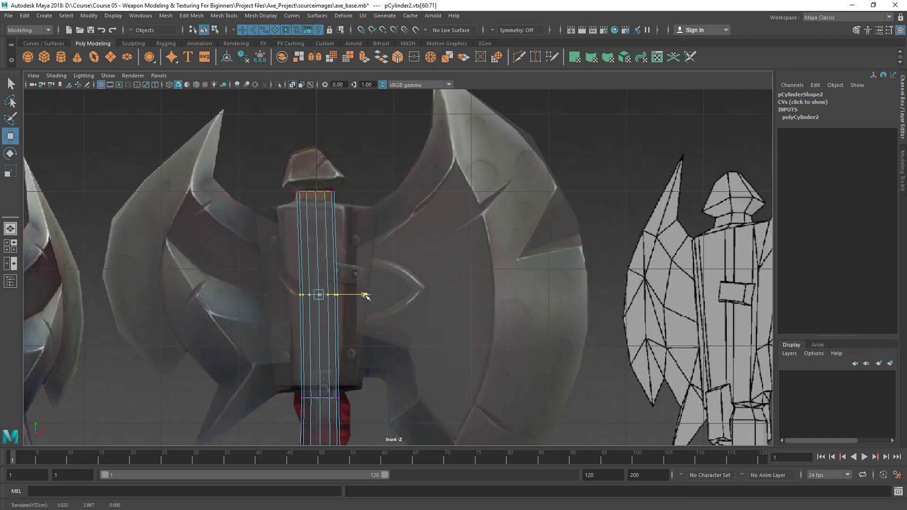
key("q")
scroll(368, 310, "down", 8)
middle_click_drag(388, 363, 390, 291, "alt")
scroll(388, 284, "up", 5)
scroll(389, 290, "up", 2)
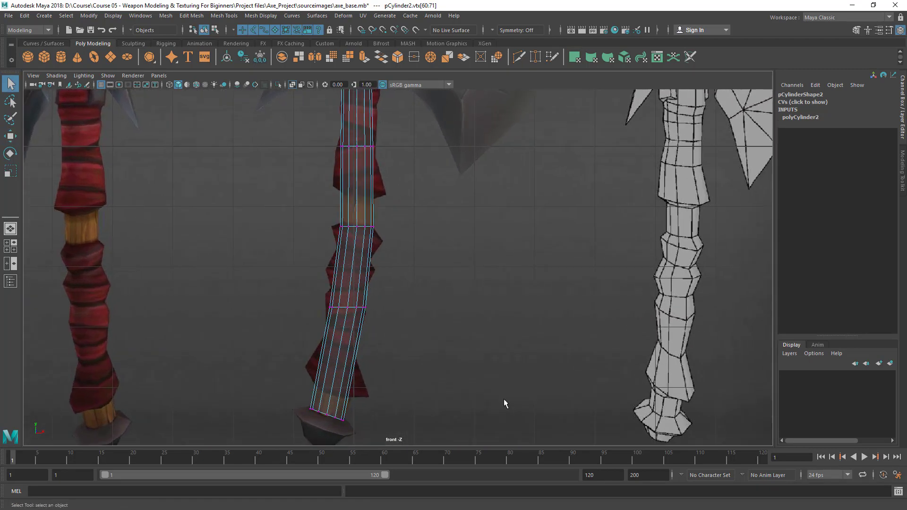
Rotate the second vertex ring from the bottom slightly so it follows the handle's bend
key("e")
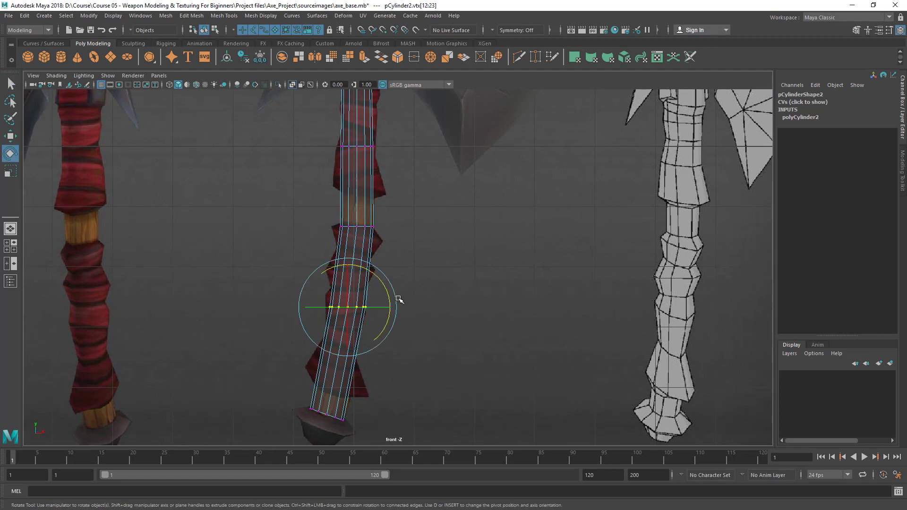
left_click_drag(399, 300, 399, 303)
key("w")
key("q")
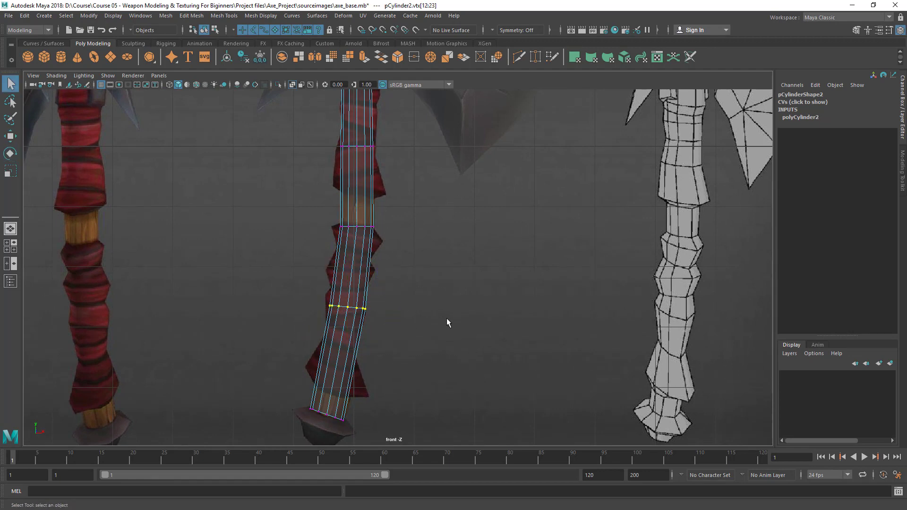
Return the handle cylinder to object selection and start the Insert Edge Loop tool with Insert with edge flow enabled
scroll(440, 293, "up", 3)
right_click_drag(375, 209, 476, 163)
middle_click_drag(380, 301, 383, 229, "alt")
scroll(383, 230, "up", 1)
scroll(363, 303, "up", 2)
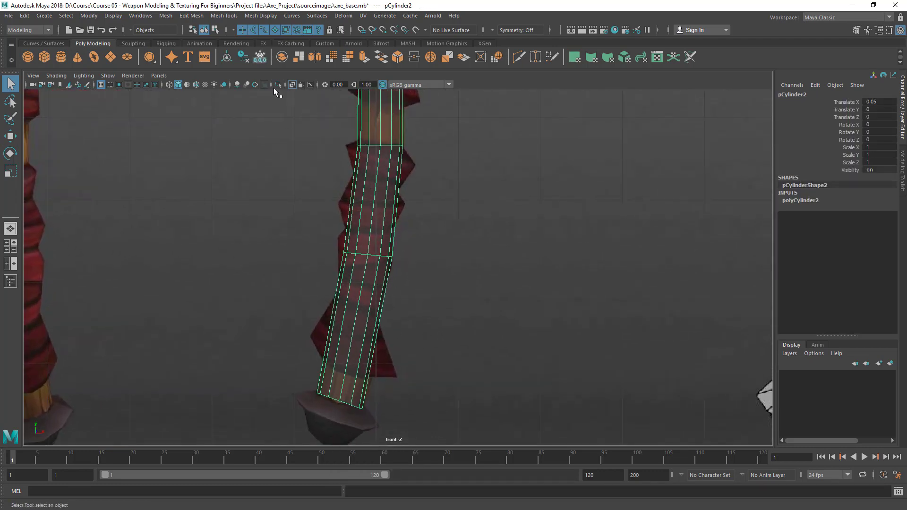
left_click(191, 15)
mouse_move(219, 17)
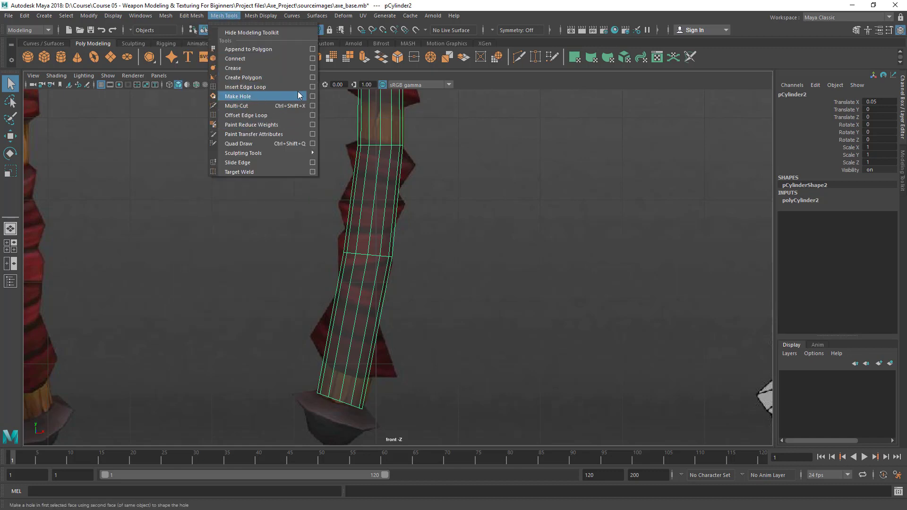
left_click(312, 86)
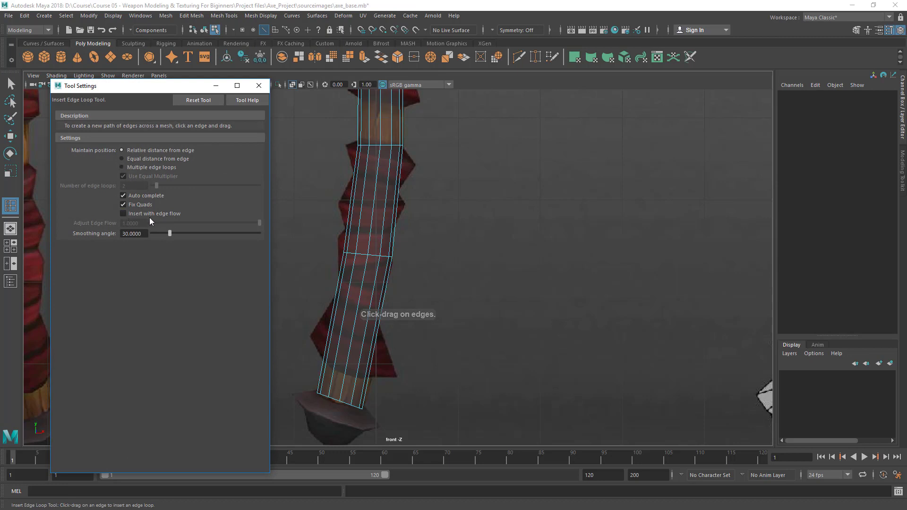
left_click(123, 213)
left_click(264, 88)
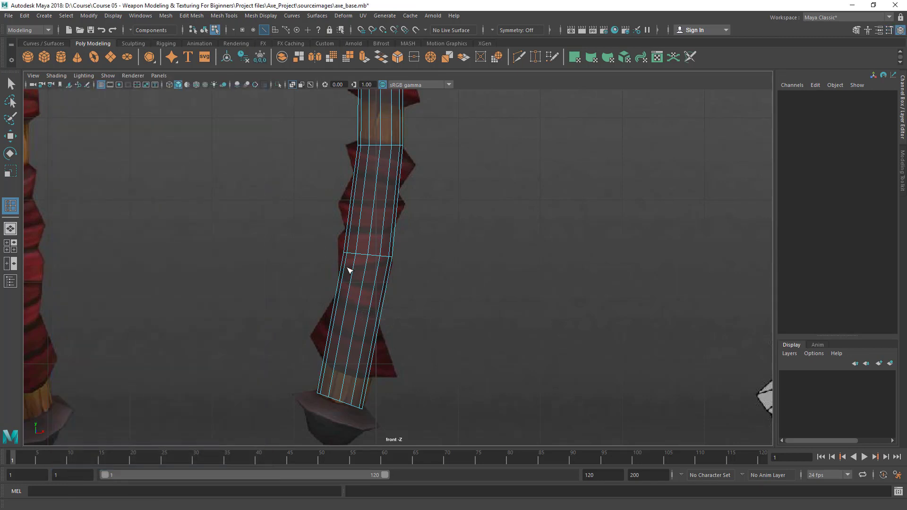
Try to insert an edge loop with edge flow in the handle's lowest segment
middle_click_drag(369, 325, 364, 266, "alt")
left_click(353, 273)
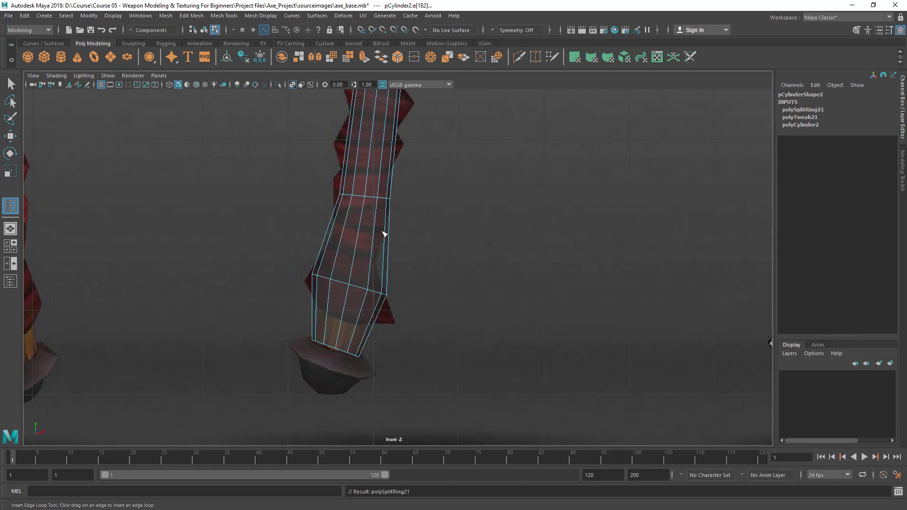
key("ctrl+z")
key("ctrl+z")
key("ctrl+z")
key("ctrl+z")
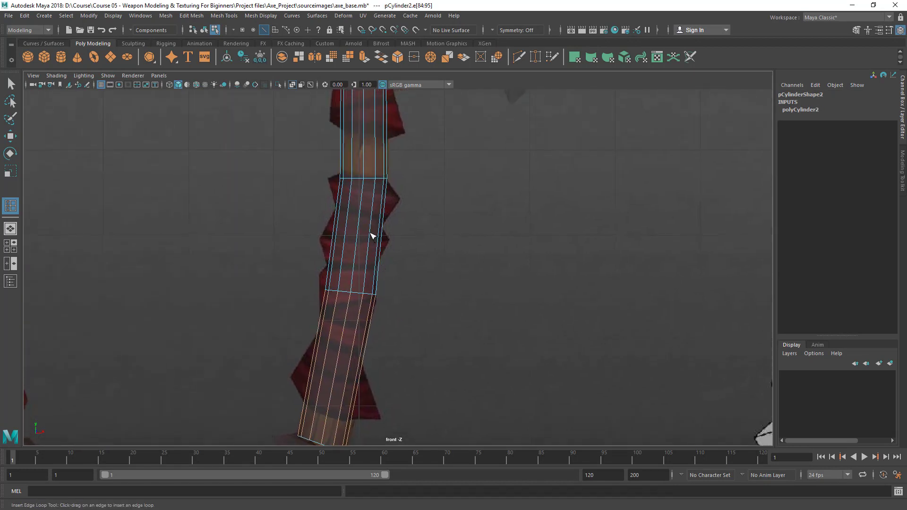
Insert one edge loop midway in each of the four handle segments between the lowest and topmost ones
left_click(371, 235)
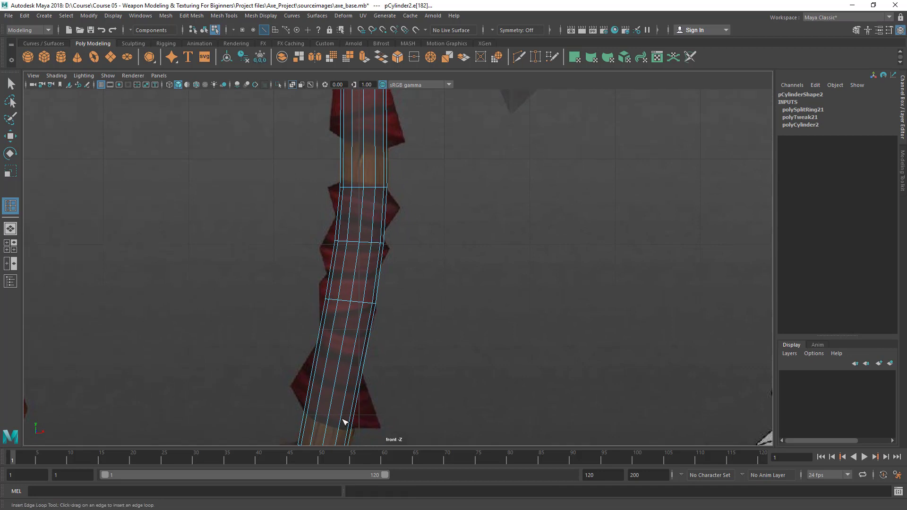
middle_click_drag(423, 327, 413, 367, "alt")
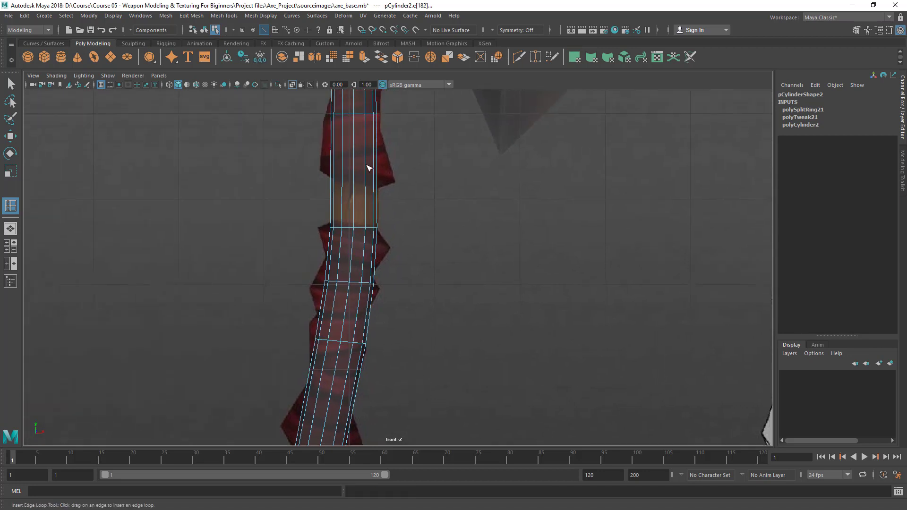
left_click(366, 168)
middle_click_drag(412, 211, 412, 322, "alt")
middle_click_drag(372, 201, 406, 300, "alt")
left_click(351, 274)
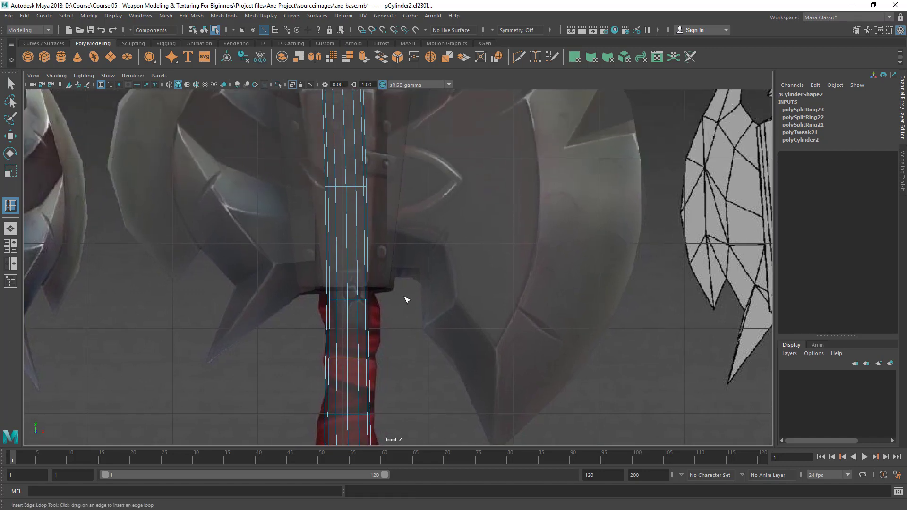
left_click(348, 244)
middle_click_drag(370, 245, 383, 352, "alt")
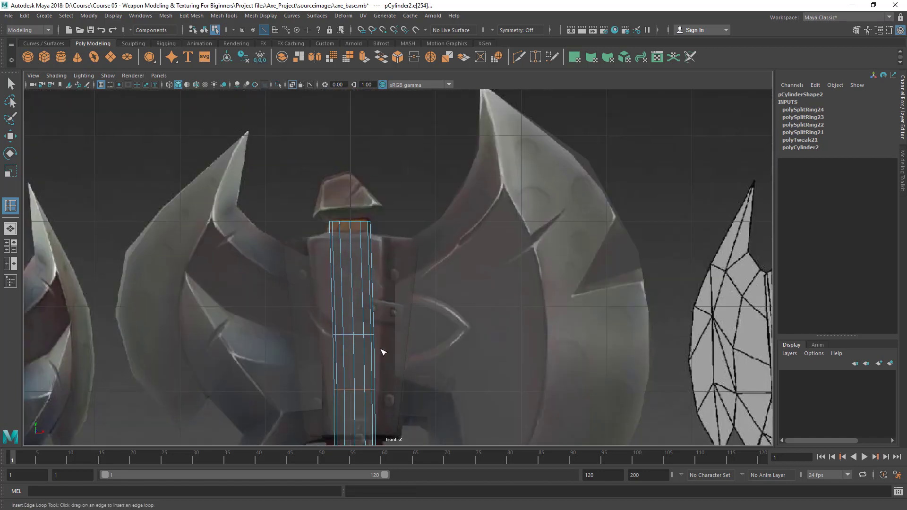
Try to insert an edge loop with edge flow in the topmost handle segment behind the axe head
left_click(365, 279)
middle_click_drag(373, 301, 385, 233, "alt")
key("ctrl+z")
Insert an edge loop midway in the topmost handle segment with Insert with edge flow disabled
key("q")
right_click_drag(353, 195, 303, 192)
left_click(362, 226)
left_click(351, 411)
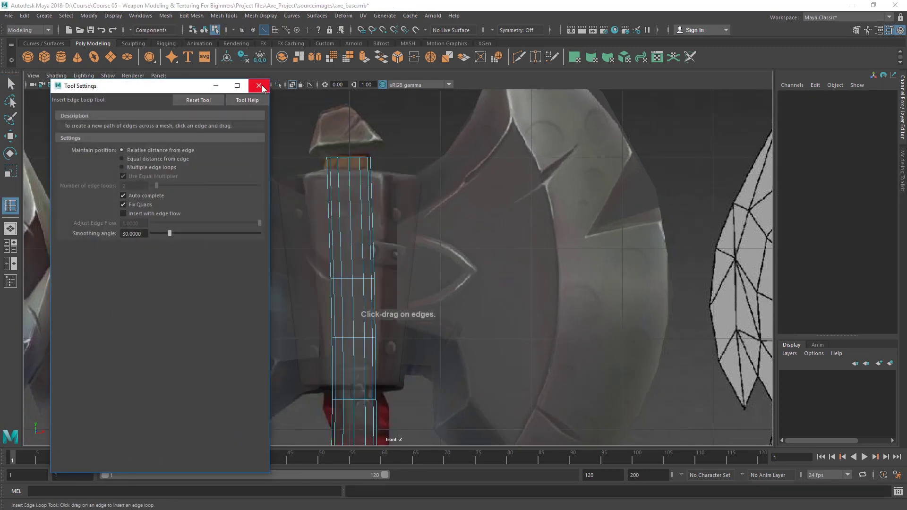
left_click(259, 85)
left_click(362, 213)
Try to insert a single edge loop midway in the handle's lowest segment
middle_click_drag(524, 365, 558, 157, "alt")
middle_click_drag(434, 425, 396, 380, "alt")
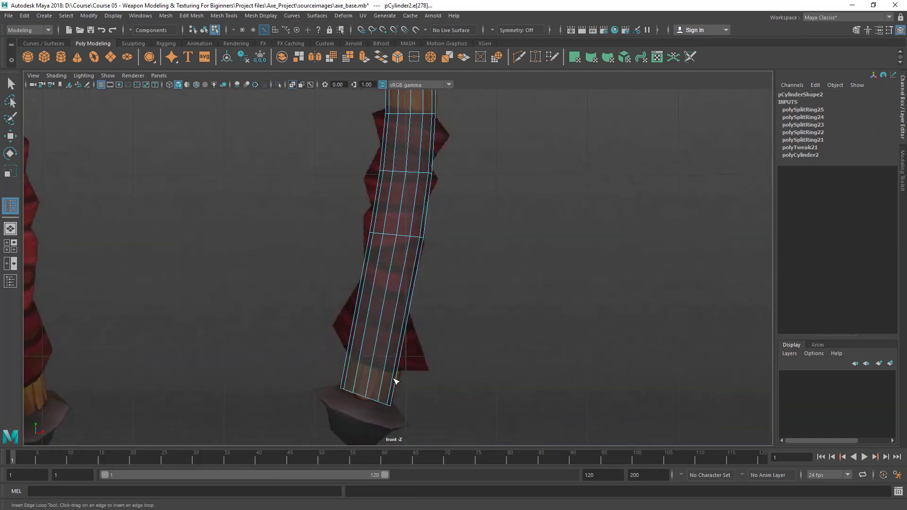
left_click(395, 313)
middle_click_drag(420, 318, 406, 347, "alt")
right_click_drag(454, 230, 389, 207, "alt")
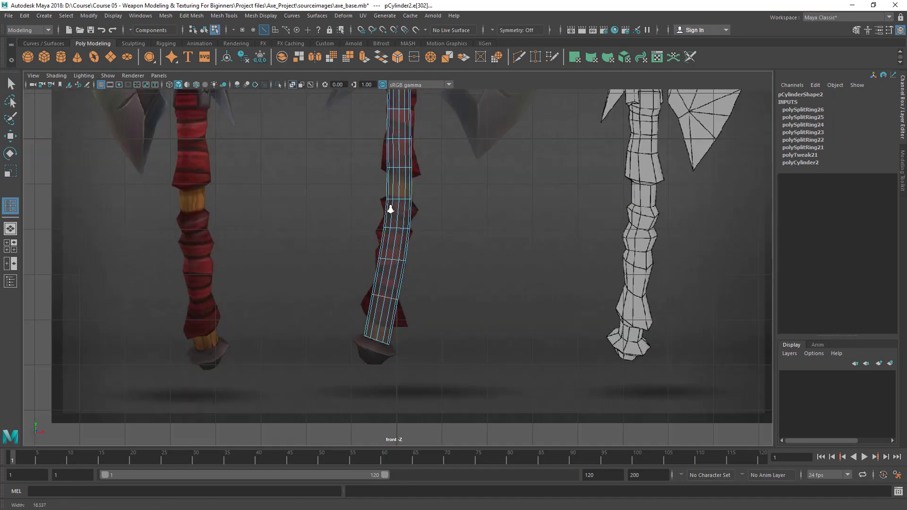
middle_click_drag(390, 206, 385, 305, "alt")
middle_click_drag(407, 255, 414, 167, "alt")
right_click_drag(398, 270, 435, 283, "alt")
middle_click_drag(428, 284, 440, 233, "alt")
scroll(438, 234, "up", 3)
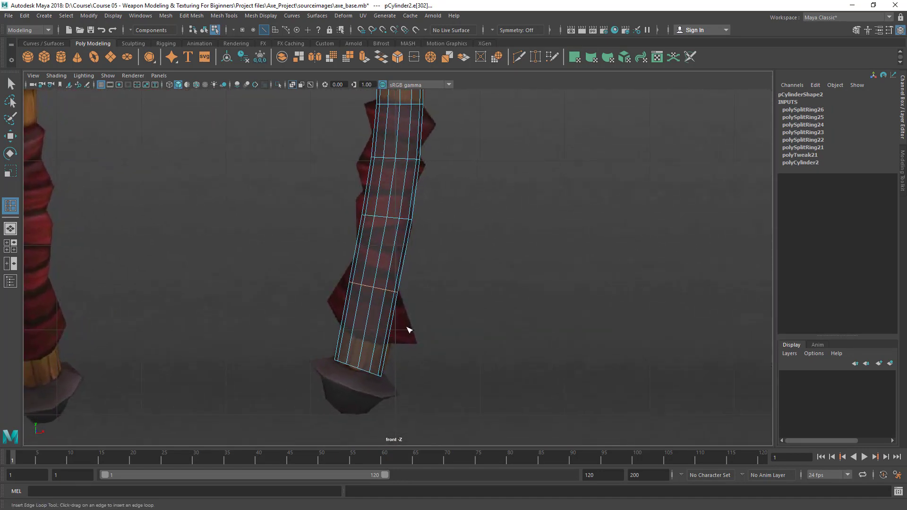
key("ctrl+z")
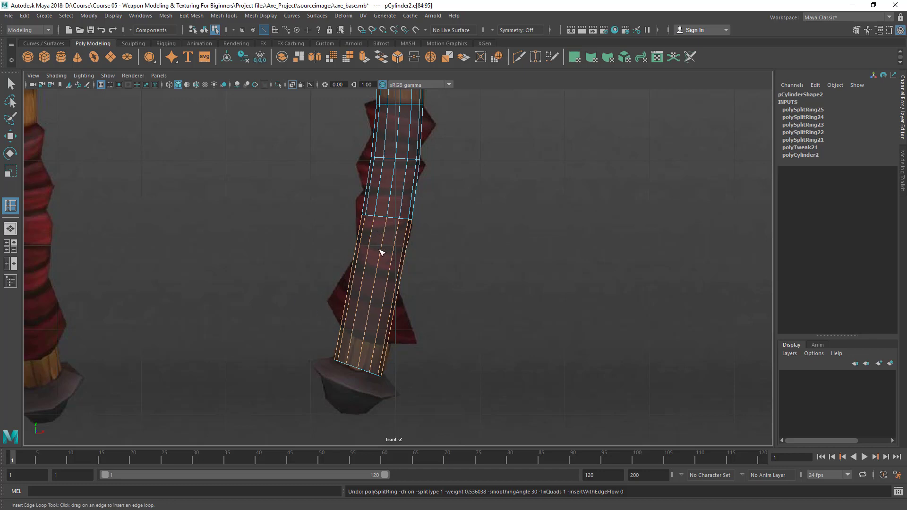
scroll(382, 252, "up", 1)
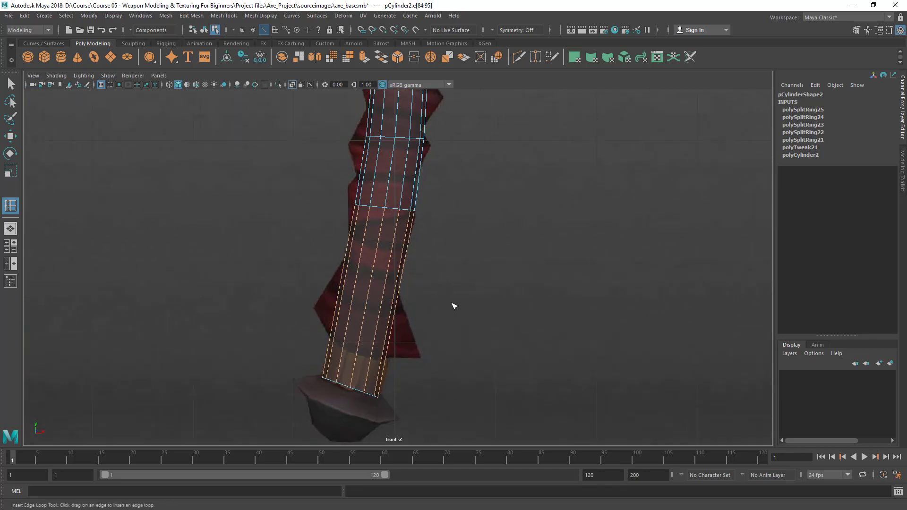
scroll(371, 250, "up", 1)
mouse_move(393, 280)
middle_mouse_down("alt")
mouse_move(409, 254)
mouse_move(390, 272)
middle_mouse_up("alt")
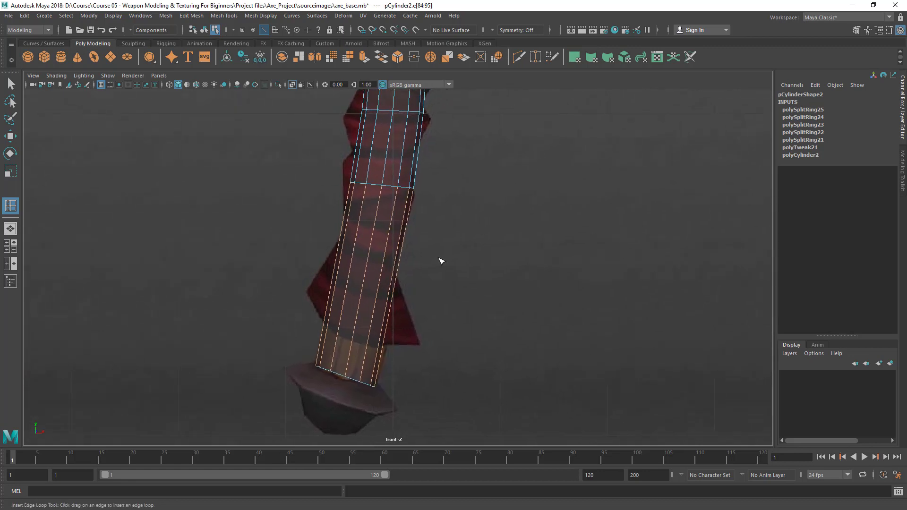
right_click_drag(504, 169, 367, 297, "alt")
middle_click_drag(331, 257, 338, 251, "alt")
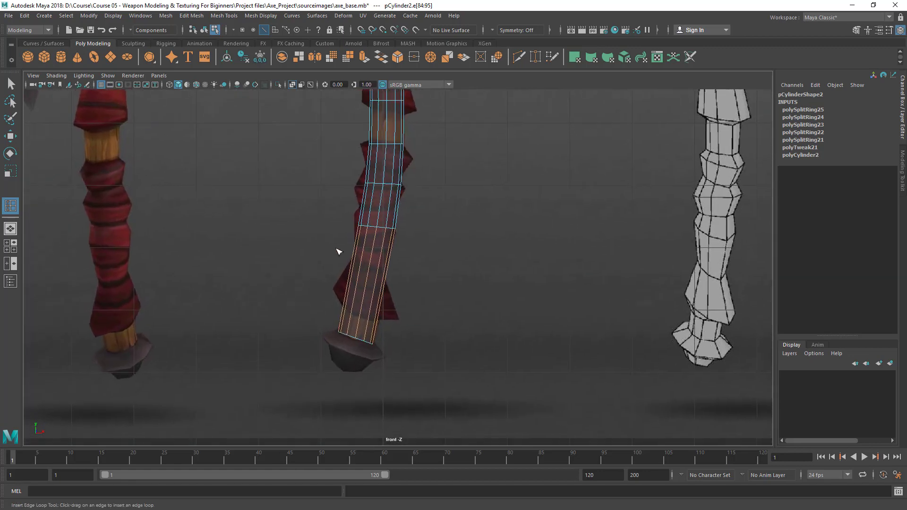
right_click_drag(339, 250, 401, 308, "alt")
middle_click_drag(401, 308, 428, 299, "alt")
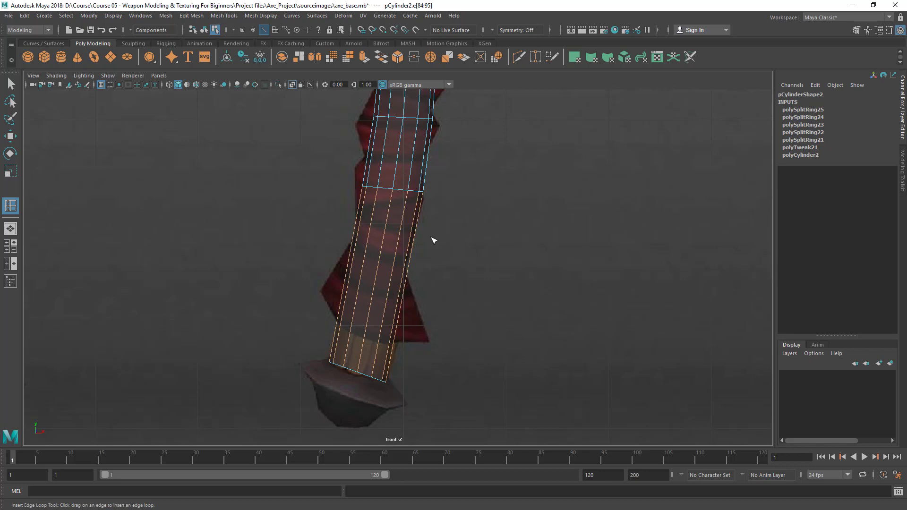
key("q")
right_click_drag(377, 227, 375, 249)
left_click(385, 237)
left_click(379, 232)
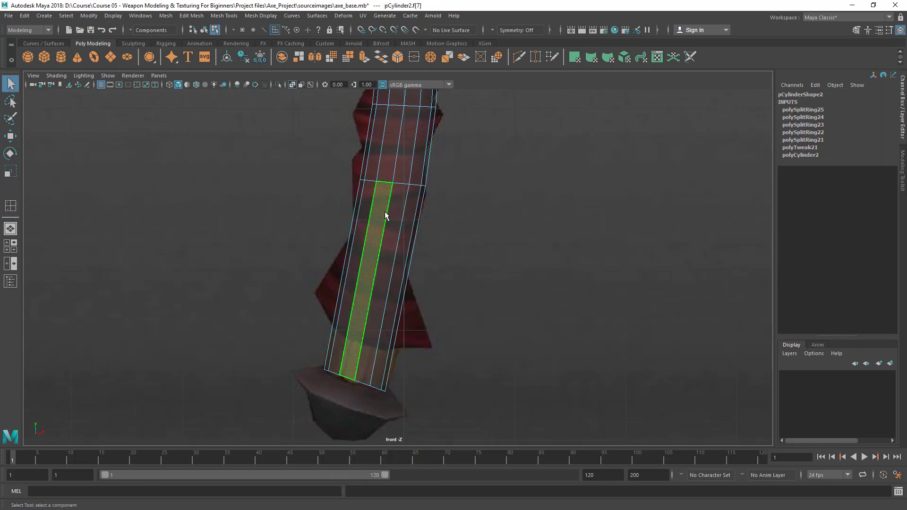
right_click_drag(384, 209, 354, 210)
right_click_drag(388, 235, 381, 158)
left_click(365, 236)
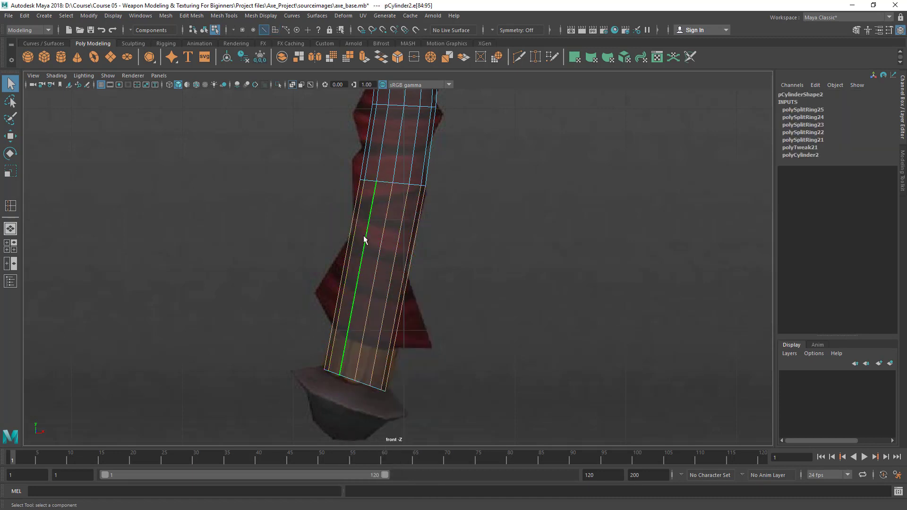
left_click(383, 236)
Insert two edge loops in the handle's lowest segment, dividing it into three roughly equal parts along the lowest red wrap
right_click_drag(365, 218, 428, 187)
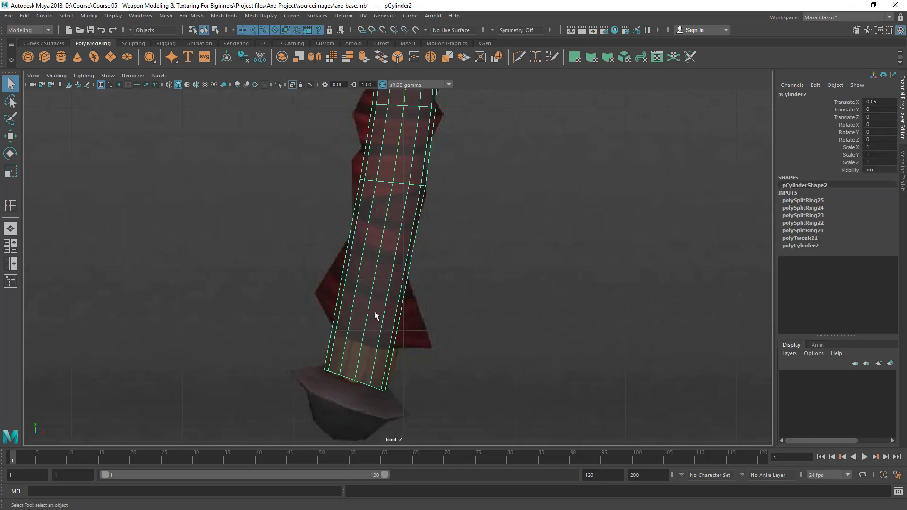
middle_click_drag(383, 213, 407, 178, "alt")
right_click_drag(406, 178, 345, 189, "shift")
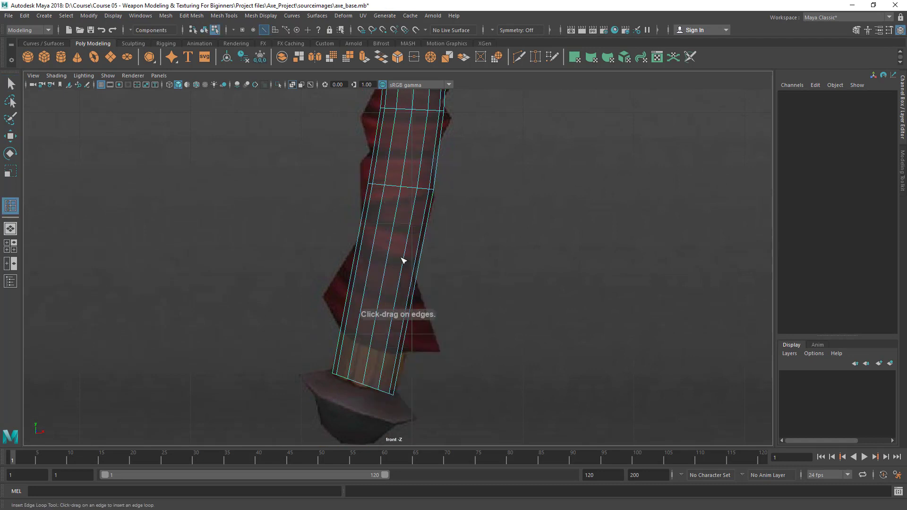
left_click(391, 249)
left_click(381, 325)
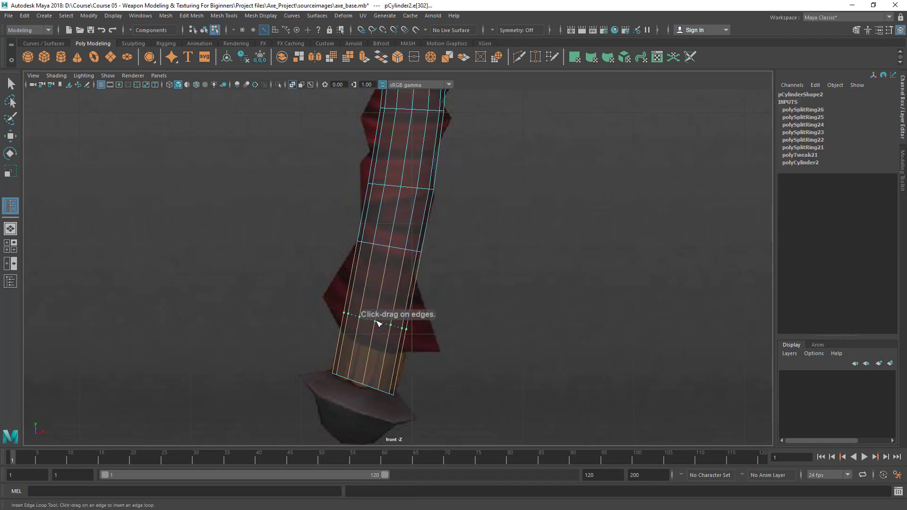
right_click_drag(454, 257, 428, 326, "alt")
middle_click_drag(428, 316, 448, 185, "alt")
right_click_drag(449, 189, 496, 317, "alt")
key("q")
middle_click_drag(441, 202, 432, 223, "alt")
key("F8")
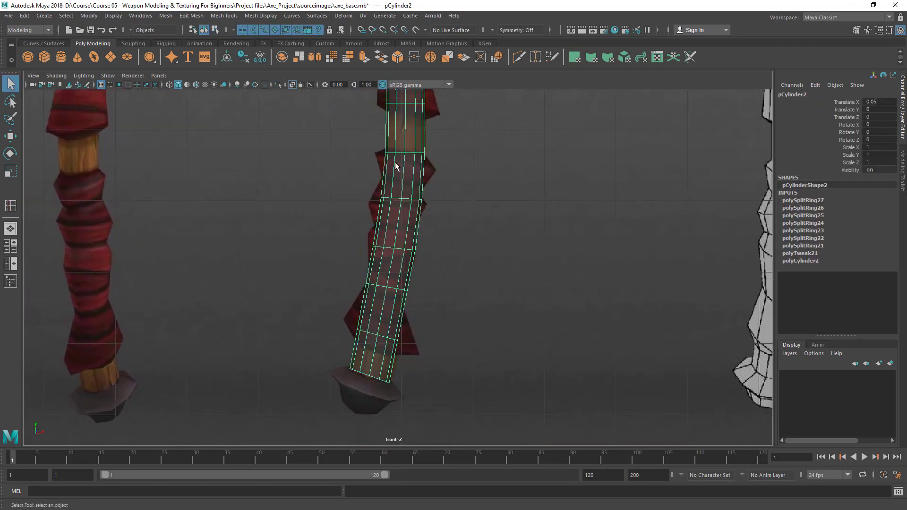
Examine how the edge loops along the handle line up with the red wraps and exposed wood in the reference
right_click_drag(406, 219, 466, 231, "alt")
left_click(401, 217)
left_click(401, 217)
middle_click_drag(418, 354, 426, 260, "alt")
right_click_drag(425, 261, 494, 309, "alt")
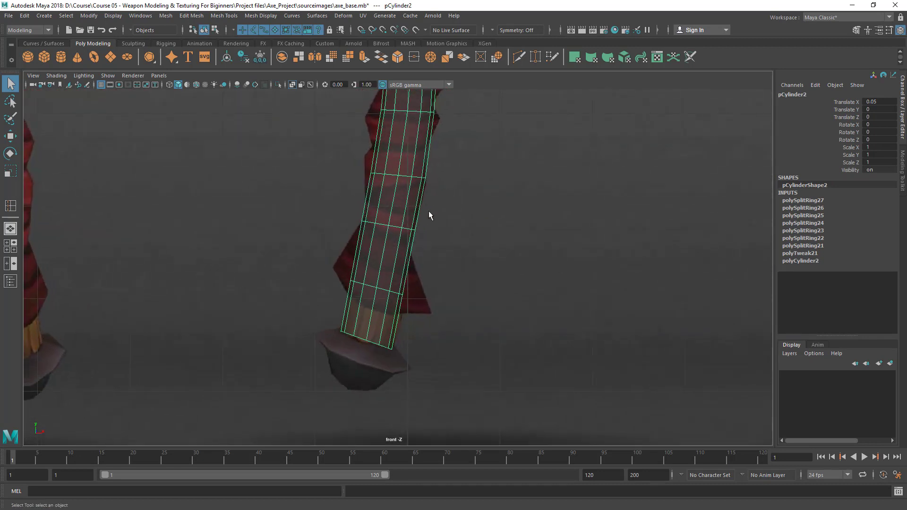
right_click_drag(429, 215, 324, 312, "alt")
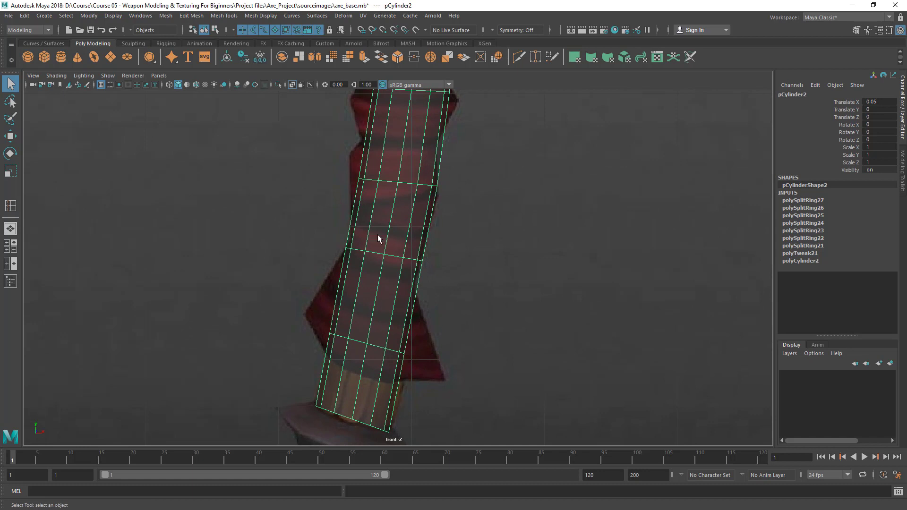
right_click_drag(366, 259, 357, 280, "alt")
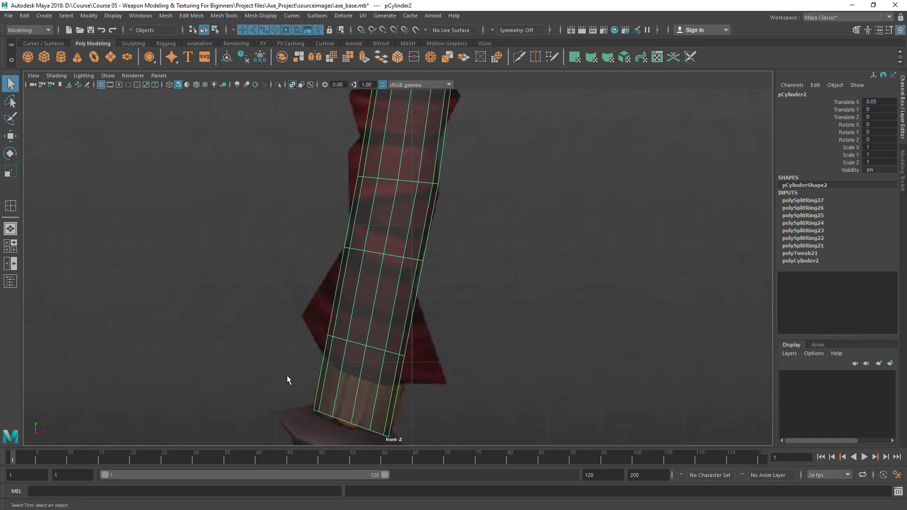
right_click_drag(341, 396, 400, 305, "alt")
middle_click_drag(399, 306, 405, 310, "alt")
right_click_drag(404, 310, 430, 312, "alt")
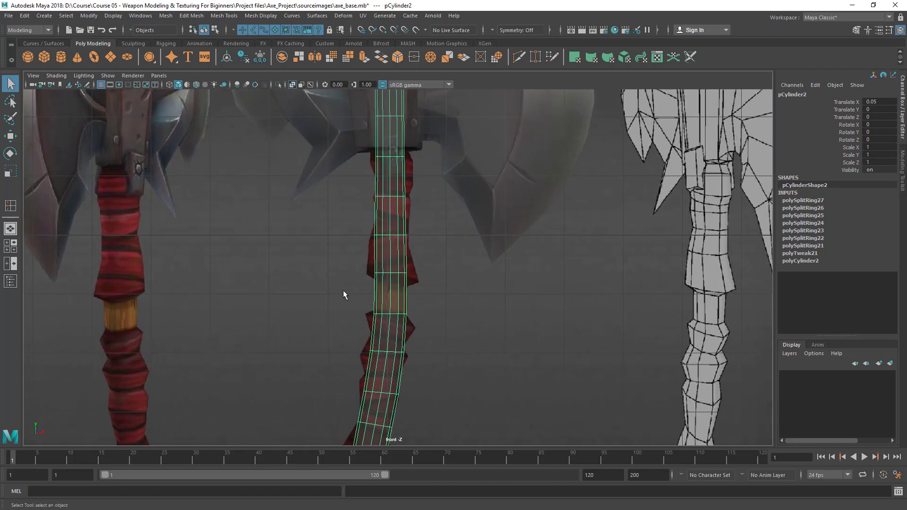
middle_click_drag(391, 355, 391, 203, "alt")
right_click_drag(391, 204, 347, 230, "alt")
Insert an edge loop where the lowest red wrap meets the exposed wood and another across the wrap's widening middle
right_click_drag(374, 282, 406, 414, "alt")
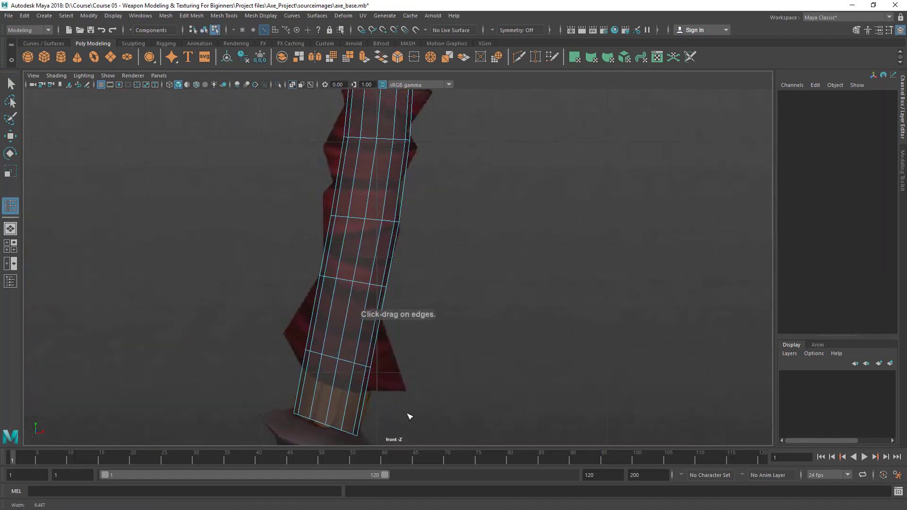
left_click(339, 396)
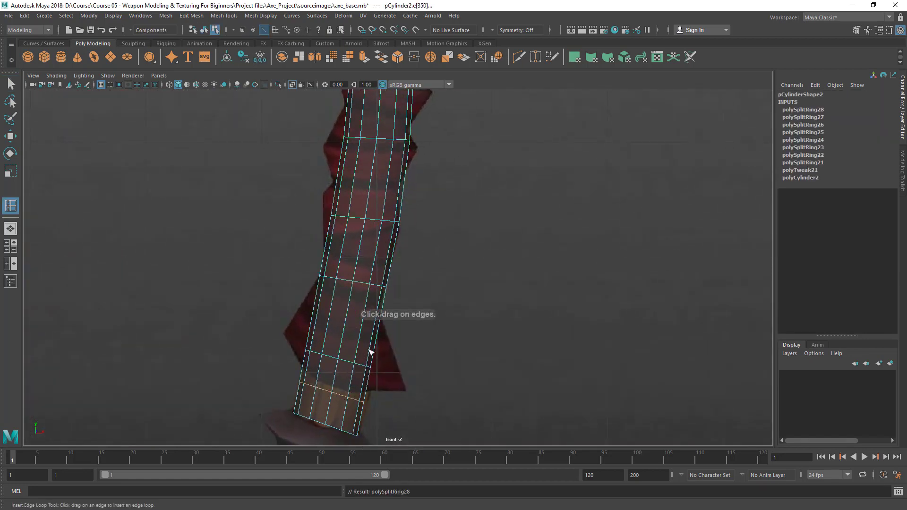
left_click_drag(352, 321, 349, 321)
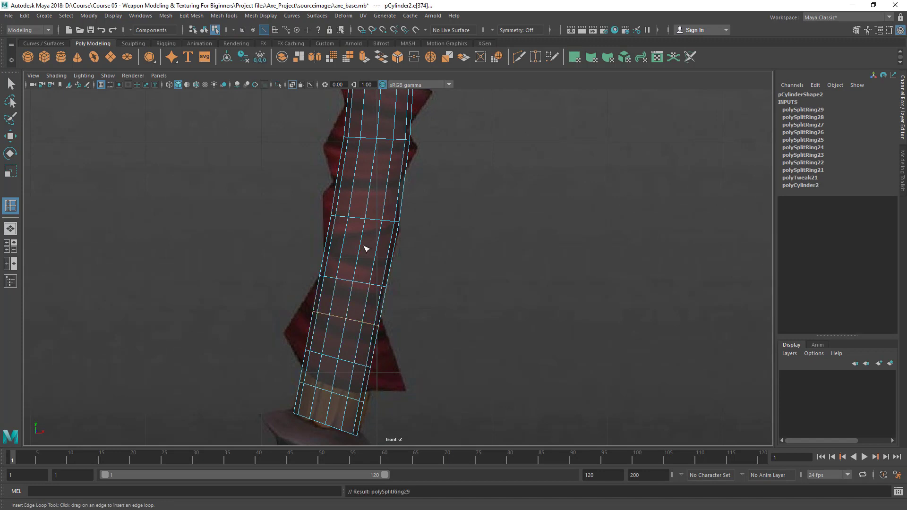
key("q")
key("F8")
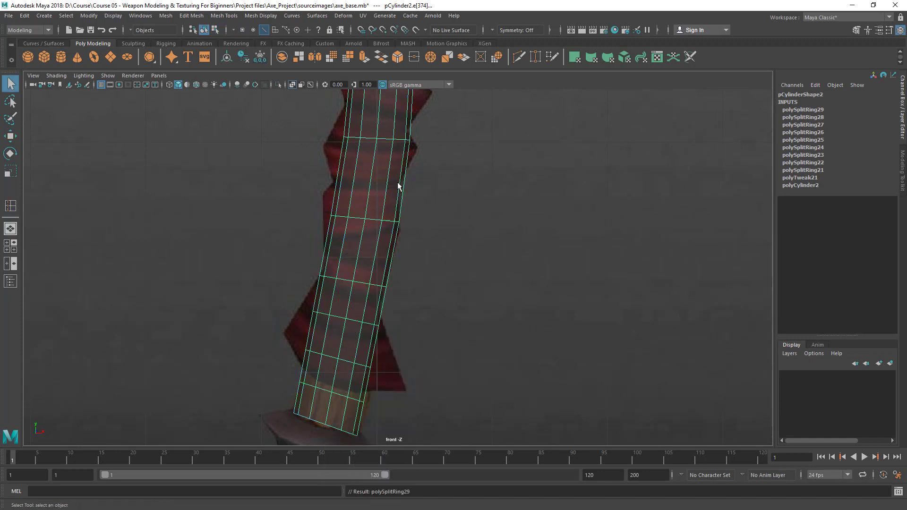
Enable Insert with edge flow for the Insert Edge Loop Tool and add three loops across the lower red wraps below the exposed wood
right_click_drag(384, 189, 361, 205, "shift")
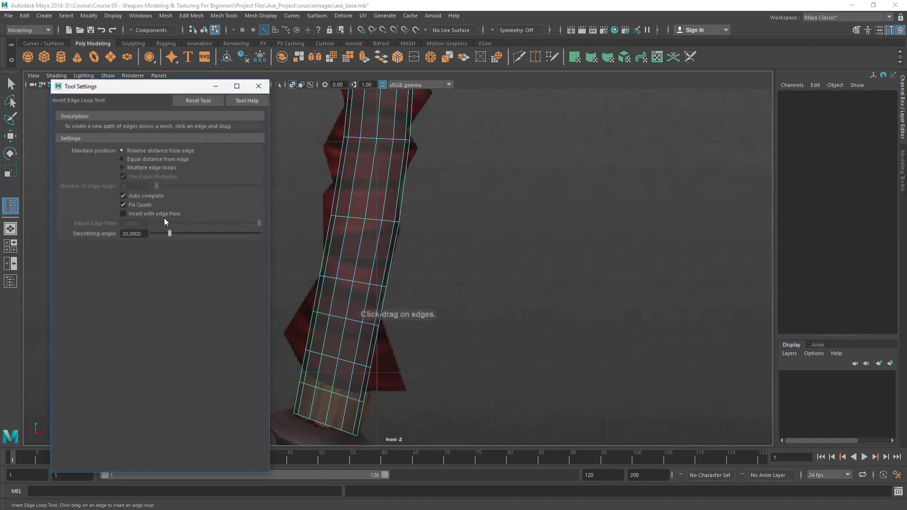
left_click(137, 215)
left_click(259, 86)
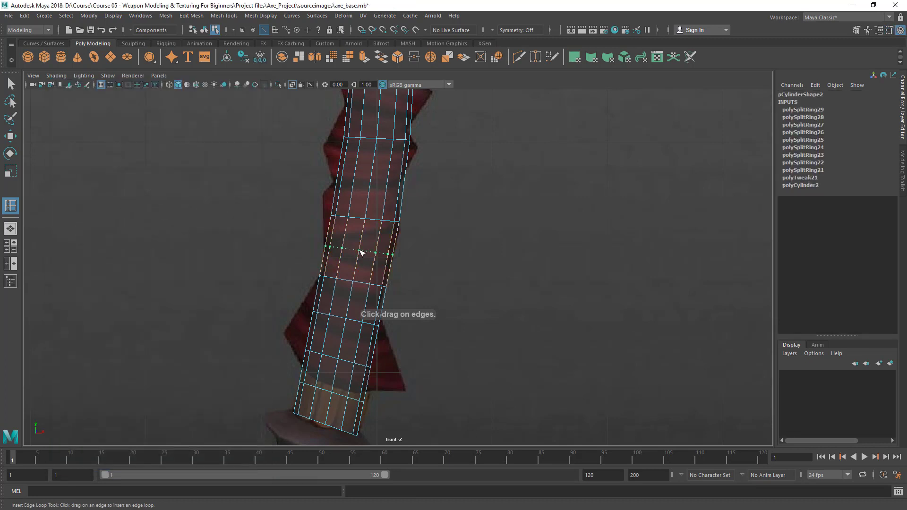
left_click_drag(360, 251, 361, 251)
middle_click_drag(381, 255, 398, 213, "alt")
left_click(373, 230)
left_click(381, 194)
Insert an edge loop across the middle of the exposed wood between the upper and lower red wraps
middle_click_drag(390, 300, 397, 236, "alt")
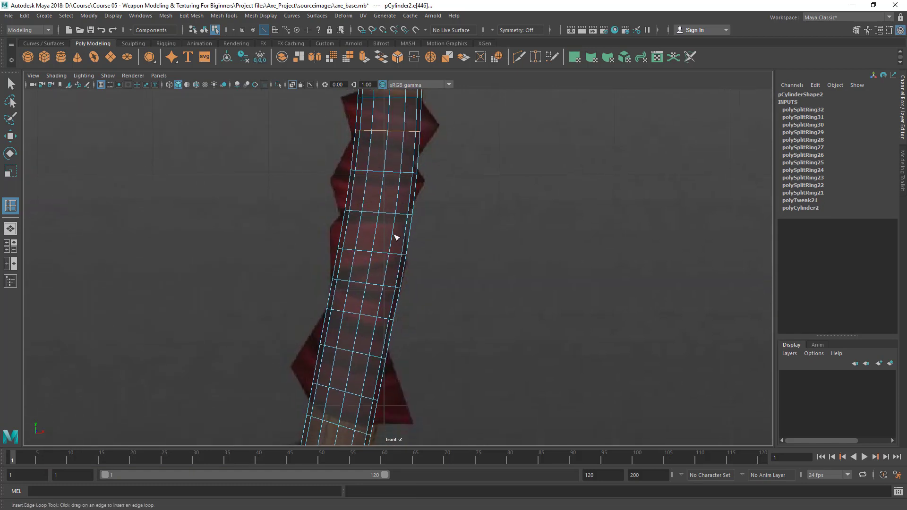
scroll(368, 288, "up", 1)
middle_click_drag(368, 288, 378, 248, "alt")
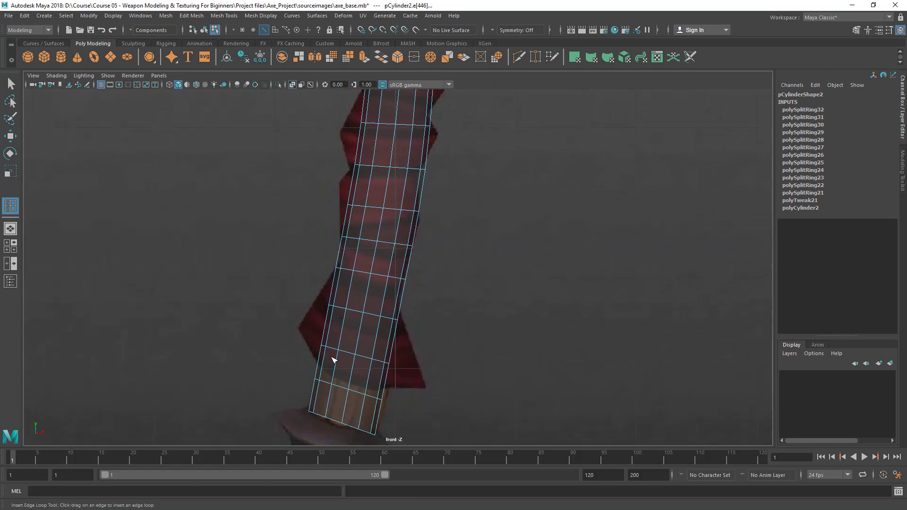
middle_click_drag(350, 387, 359, 414, "alt")
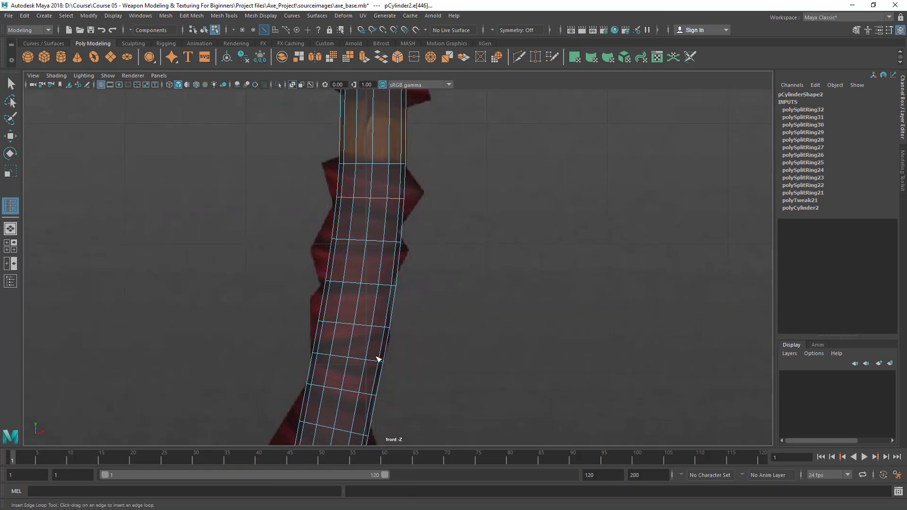
middle_click_drag(336, 155, 320, 304, "alt")
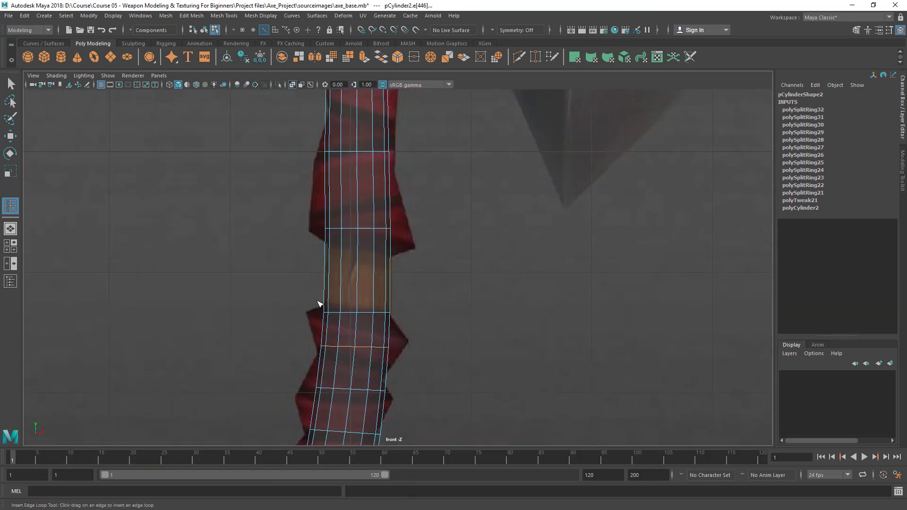
left_click(358, 272)
Insert three edge loops in the long segments of the upper red wrap, from the exposed wood up toward the axe head
middle_click_drag(340, 194, 338, 261, "alt")
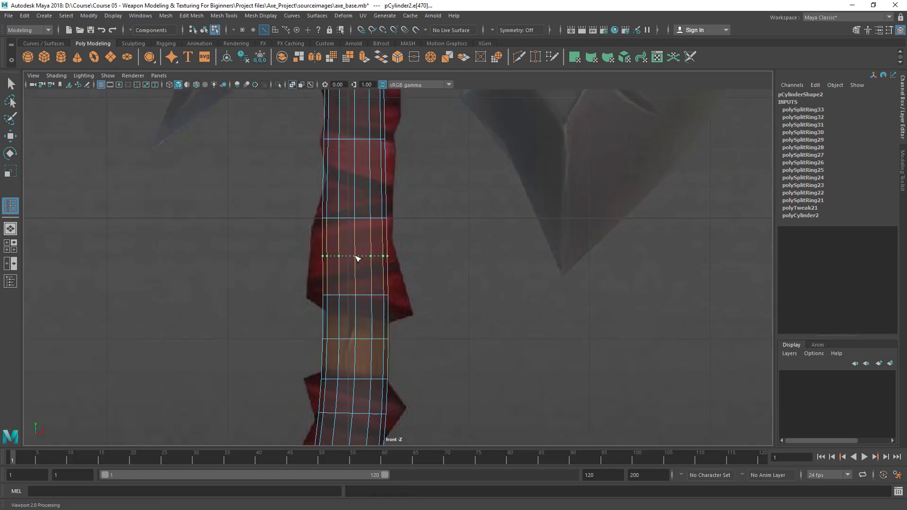
left_click(356, 258)
middle_click_drag(390, 282, 392, 334, "alt")
left_click(358, 232)
middle_click_drag(357, 153, 363, 221, "alt")
left_click(363, 217)
Insert four edge loops in the remaining long segments of the handle behind the axe head, up to its top end
middle_click_drag(356, 153, 356, 231, "alt")
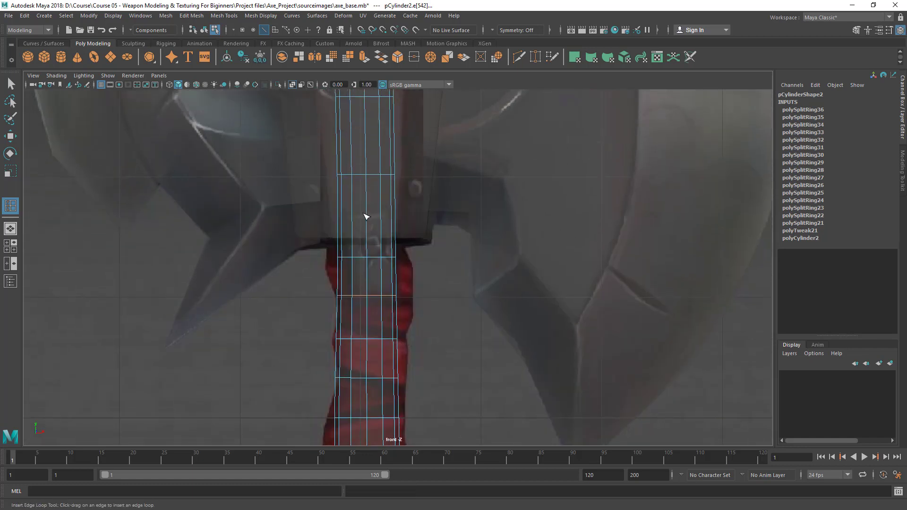
left_click(369, 217)
middle_click_drag(370, 138, 403, 311, "alt")
left_click(367, 216)
left_click(372, 246)
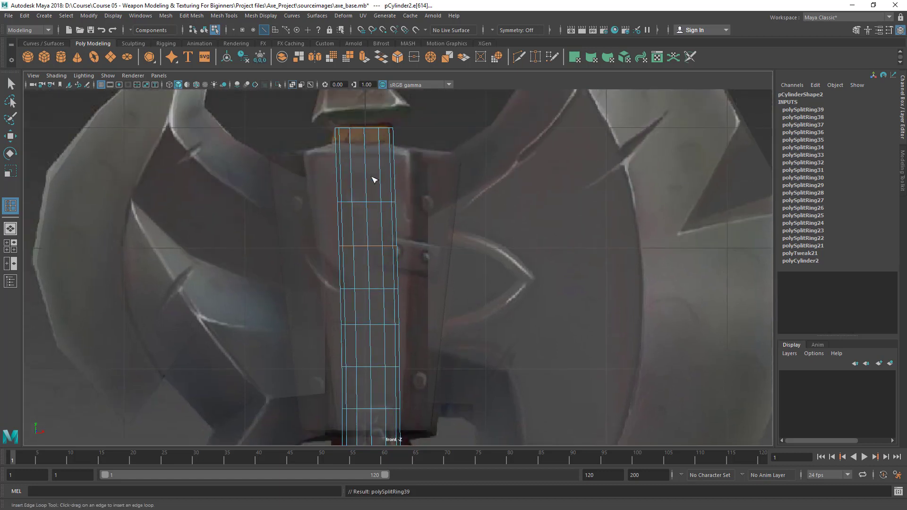
left_click(367, 163)
Scale the bulging edge loop nearest the handle's top end inward until the handle's sides run straight
middle_click_drag(393, 261, 397, 281, "alt")
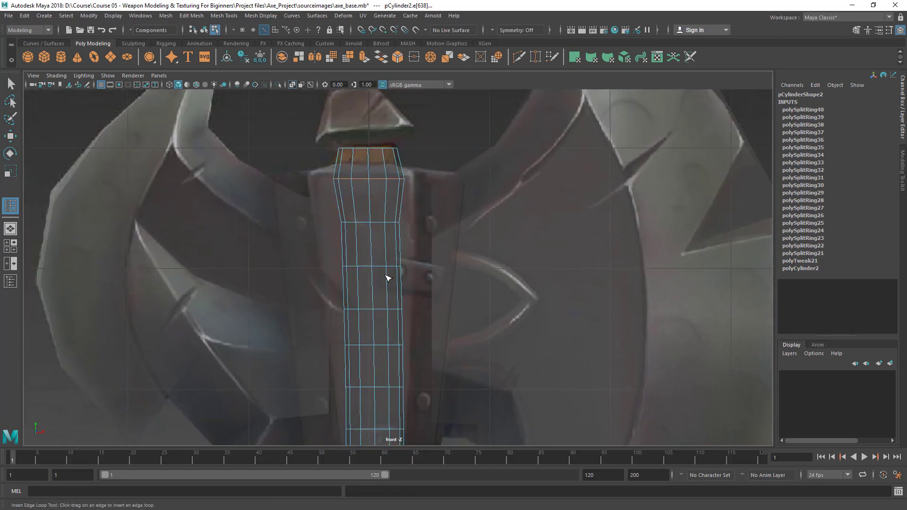
key("r")
left_click_drag(371, 178, 371, 210)
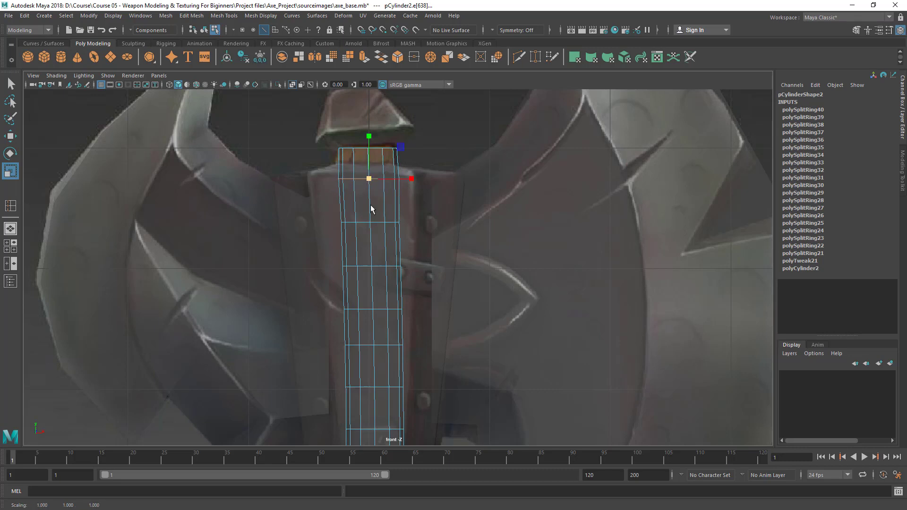
key("q")
Leave component mode and examine the edge loop spacing along the whole handle against the reference, from the axe head down to the pommel
scroll(371, 204, "down", 10)
scroll(406, 284, "up", 4)
key("F8")
middle_click_drag(431, 364, 429, 306, "alt")
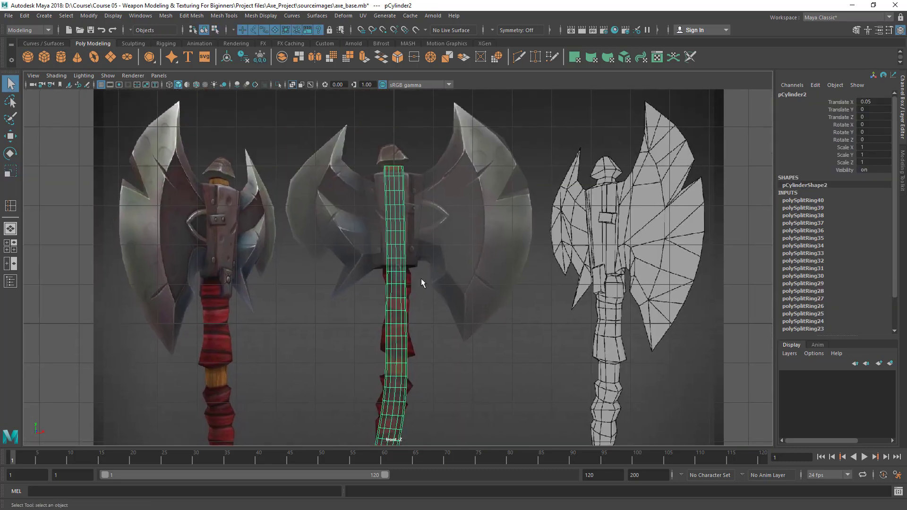
scroll(384, 217, "up", 6)
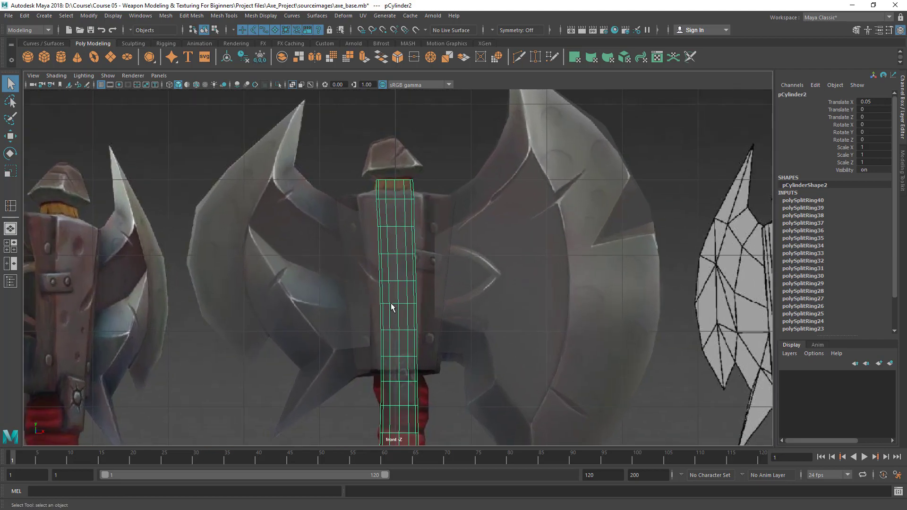
middle_click_drag(391, 308, 414, 69, "alt")
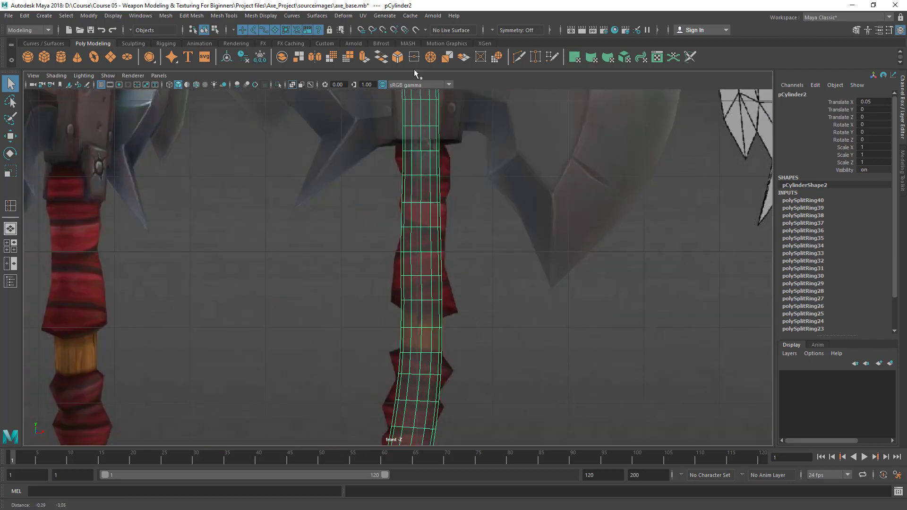
middle_click_drag(422, 443, 421, 237, "alt")
middle_click_drag(361, 429, 361, 317, "alt")
scroll(368, 276, "up", 1)
scroll(367, 276, "up", 3)
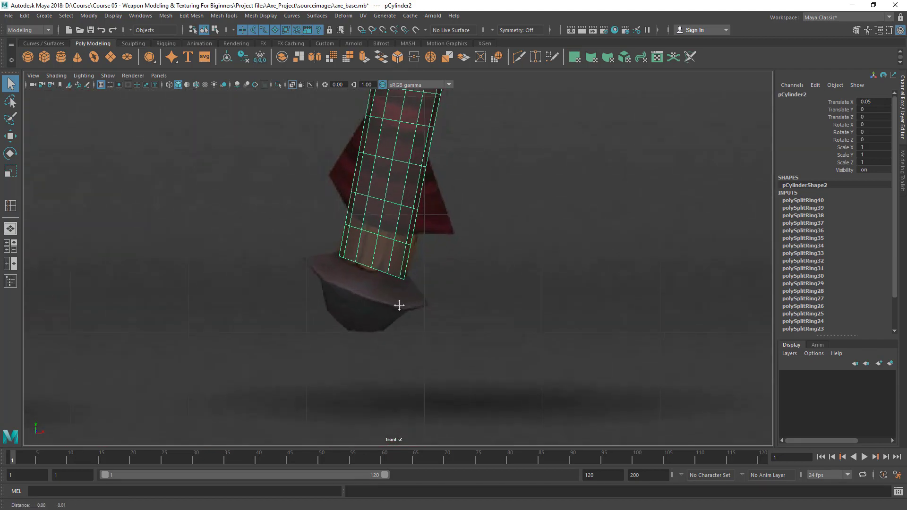
middle_click_drag(346, 251, 386, 248, "alt")
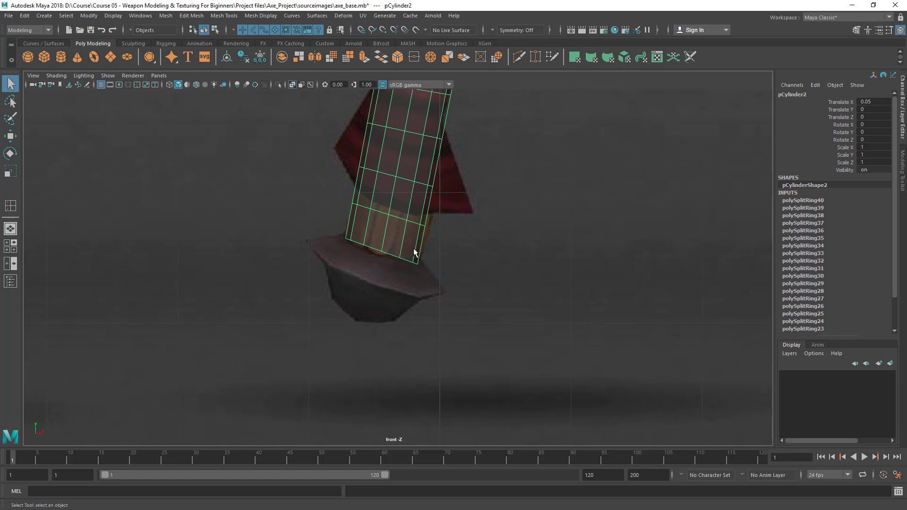
Select the edge loop around the handle's lower end and frame it from below in the perspective view
right_click_drag(380, 237, 382, 158)
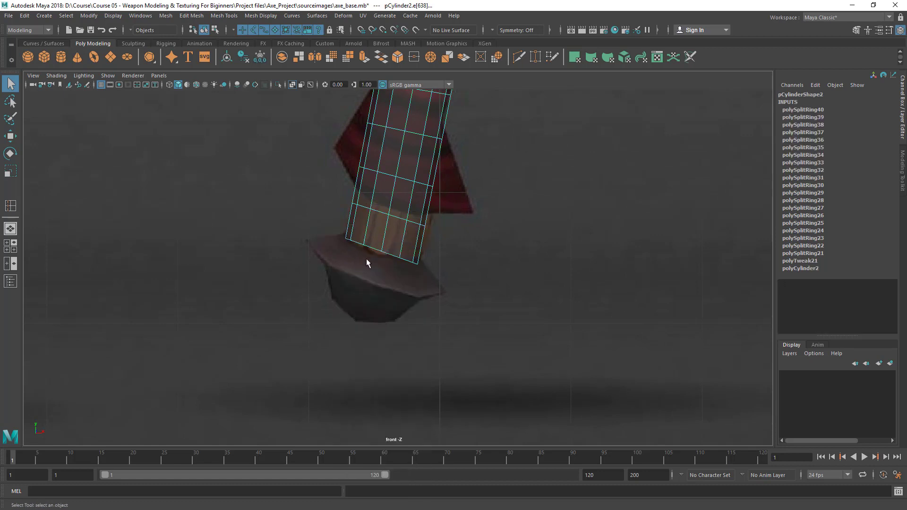
key("space")
key("space")
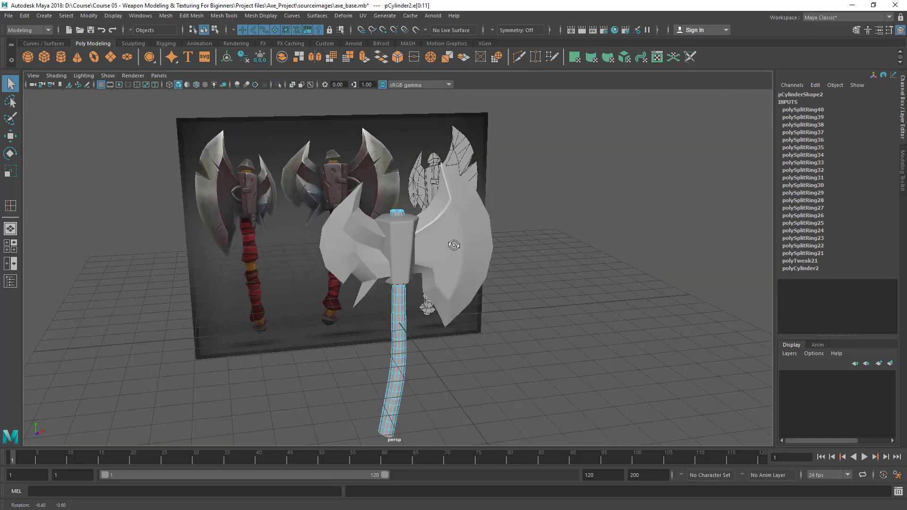
left_click_drag(566, 171, 449, 292, "alt")
key("f")
middle_click_drag(445, 363, 460, 299, "alt")
scroll(460, 300, "down", 5)
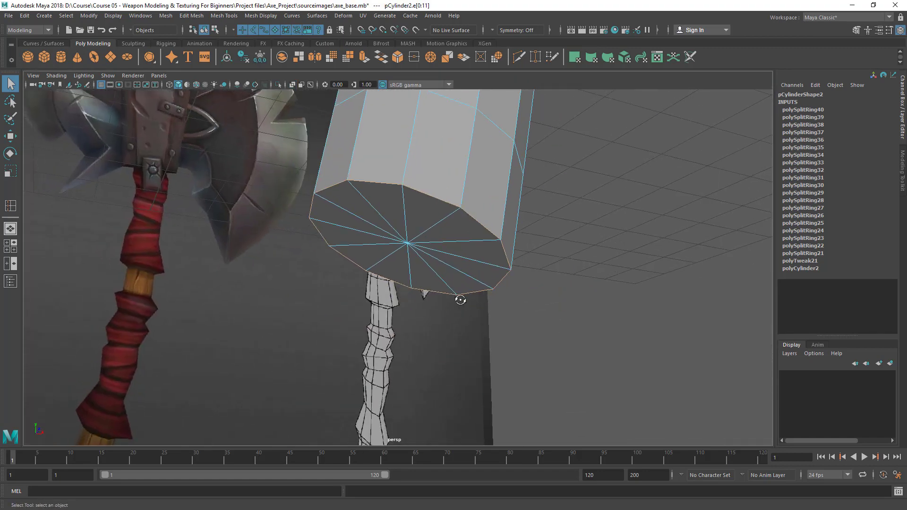
Delete the cap faces surrounding the centre vertex at the handle's lower end
left_click_drag(460, 300, 441, 282, "alt")
right_click_drag(428, 207, 427, 240)
left_click_drag(416, 247, 431, 201, "alt")
right_click_drag(429, 199, 381, 199)
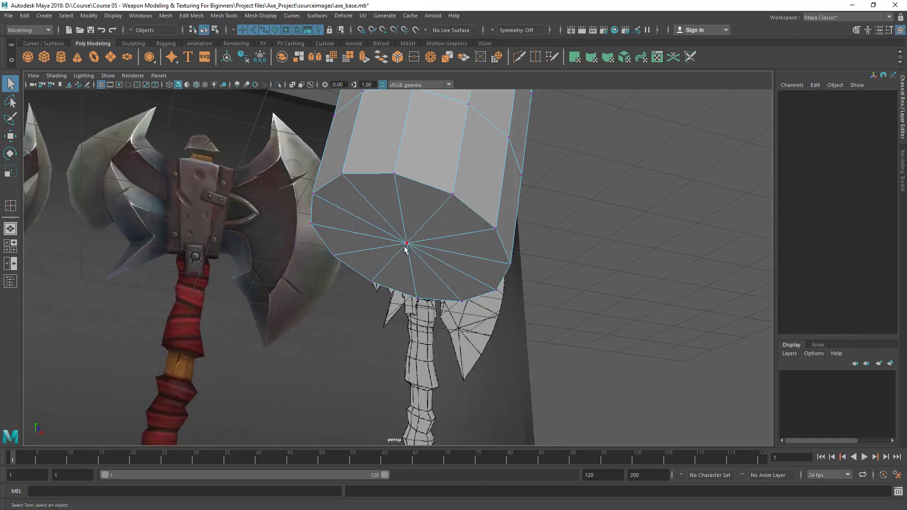
left_click(407, 245)
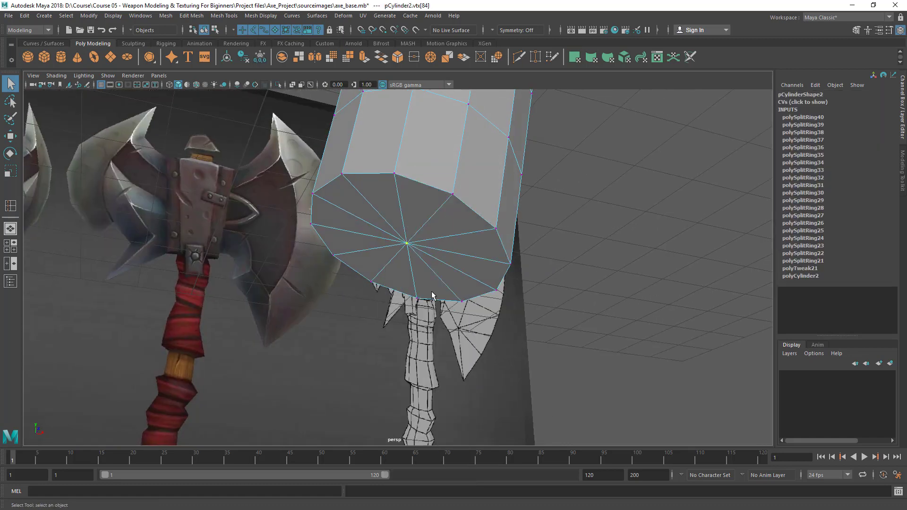
key("ctrl+F11")
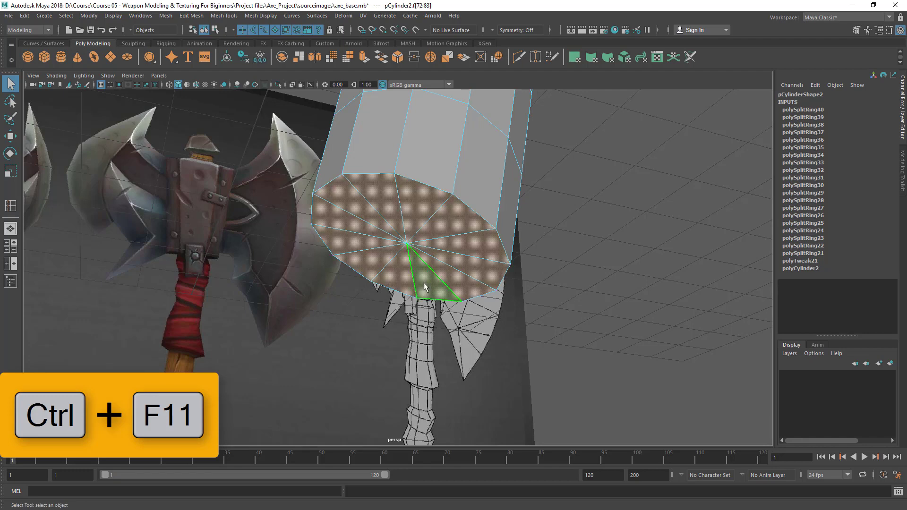
key("Delete")
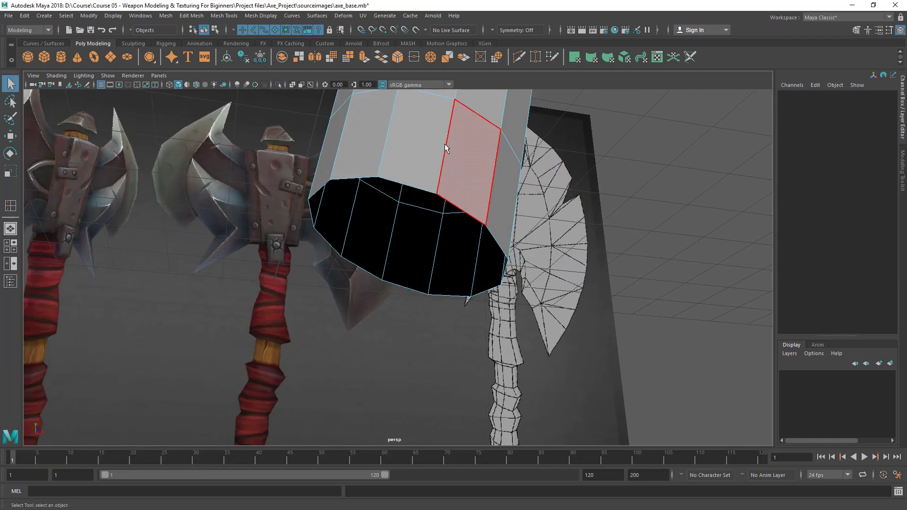
Extrude the open border edge loop at the handle's lower end and scale it out to the pommel rim's width in the front view
key("F10")
double_click(424, 191)
mouse_move(491, 262)
left_mouse_down("alt")
mouse_move(512, 278)
mouse_move(503, 268)
left_mouse_up("alt")
left_click_drag(458, 220, 378, 229, "alt")
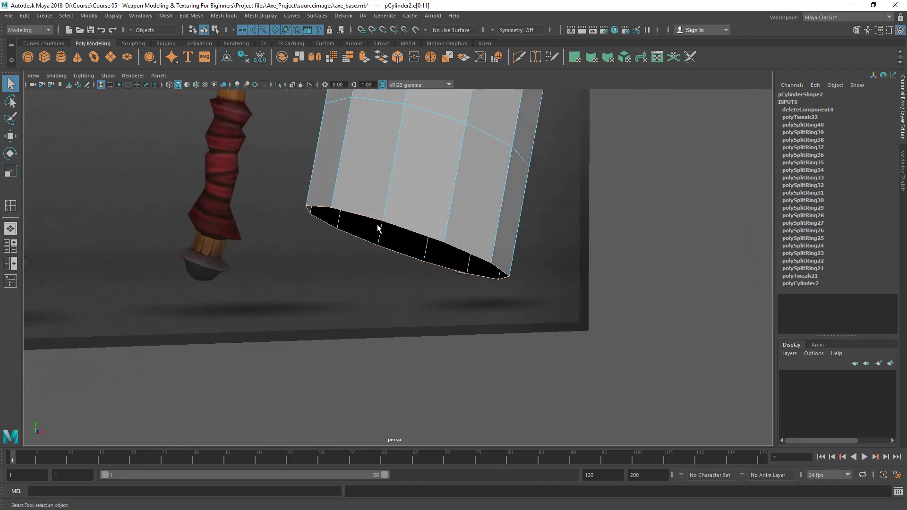
key("space")
key("space")
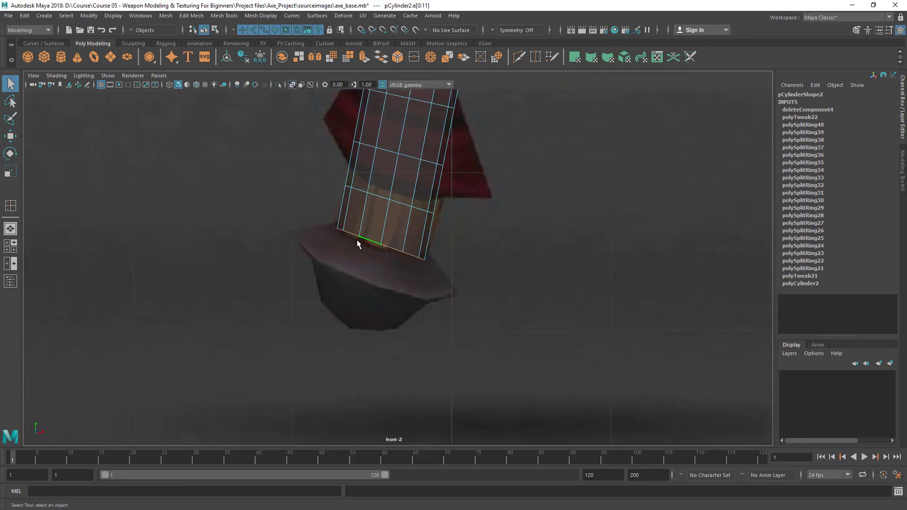
left_click(364, 58)
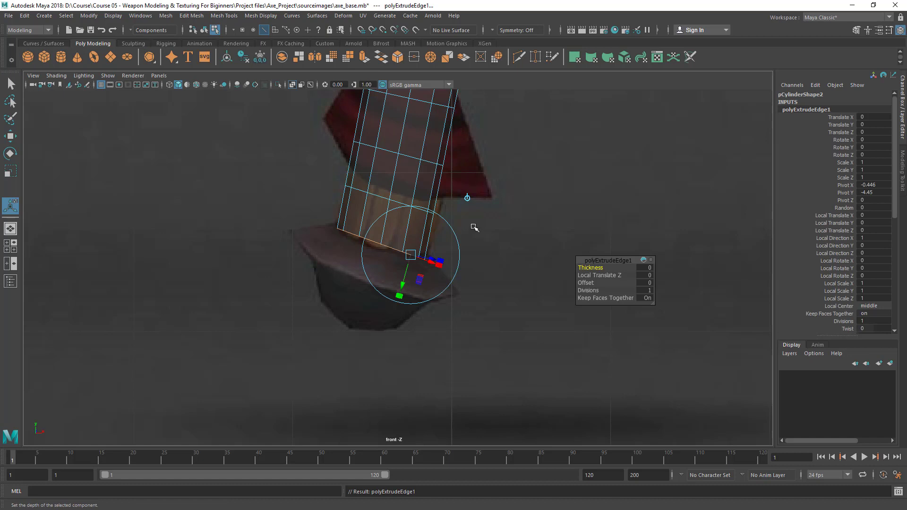
scroll(475, 228, "up", 2)
key("r")
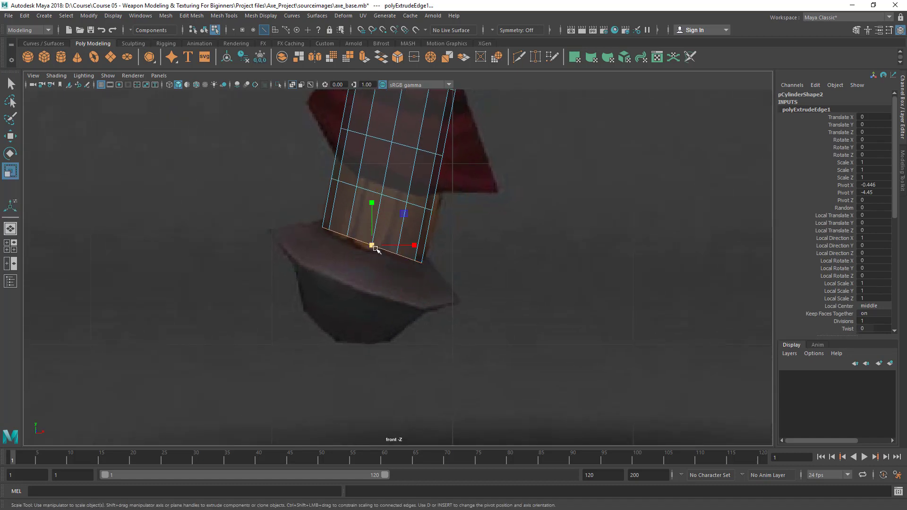
left_click_drag(376, 249, 430, 257)
key("w")
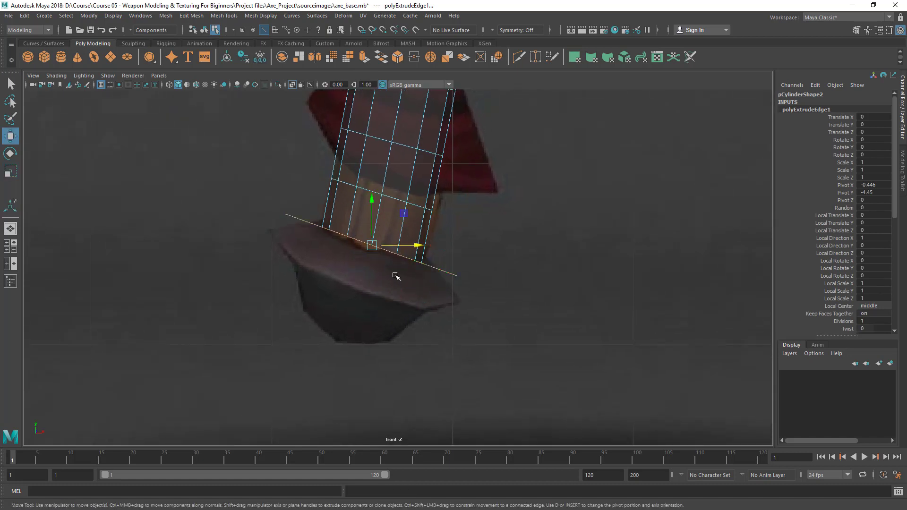
Move the flared edge loop down onto the pommel's rim and adjust its scale to match the reference outline
left_click_drag(375, 249, 379, 288)
key("r")
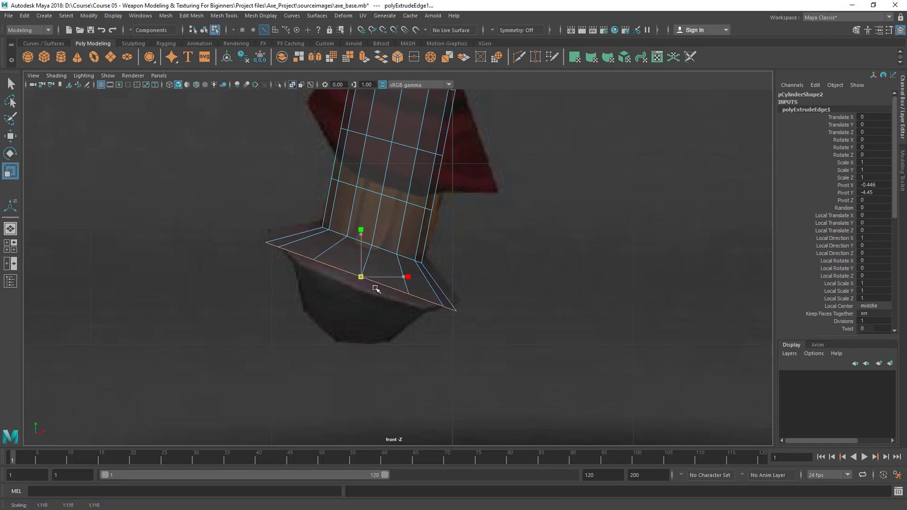
key("q")
key("w")
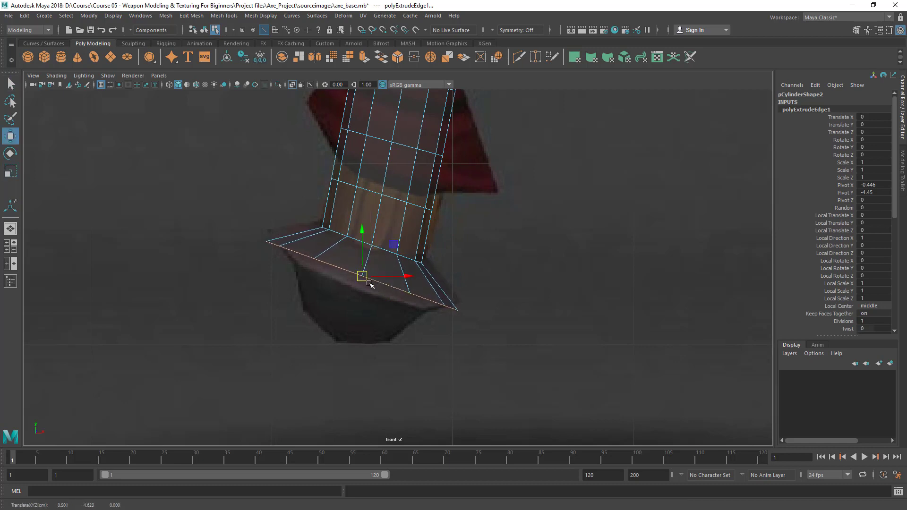
Extrude the pommel's rim edge loop again, moving it slightly down and scaling it inward to form the rim's underside
left_click(363, 56)
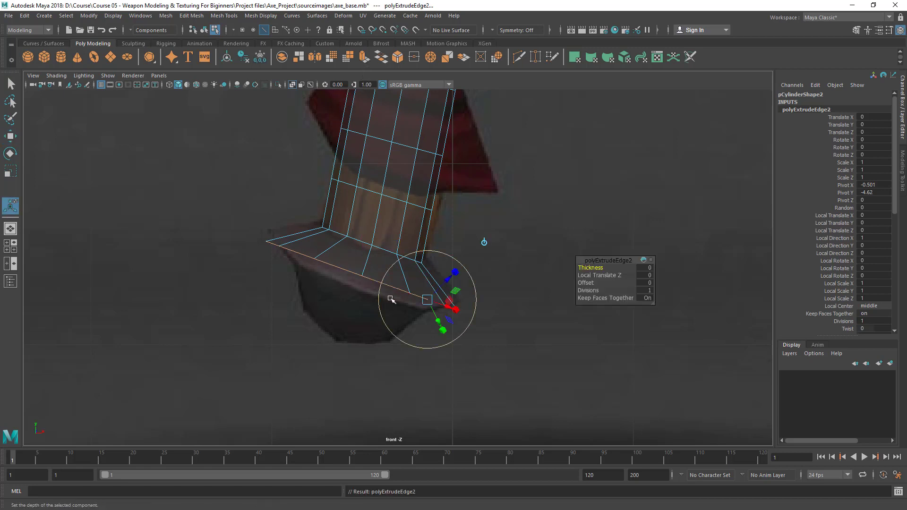
key("r")
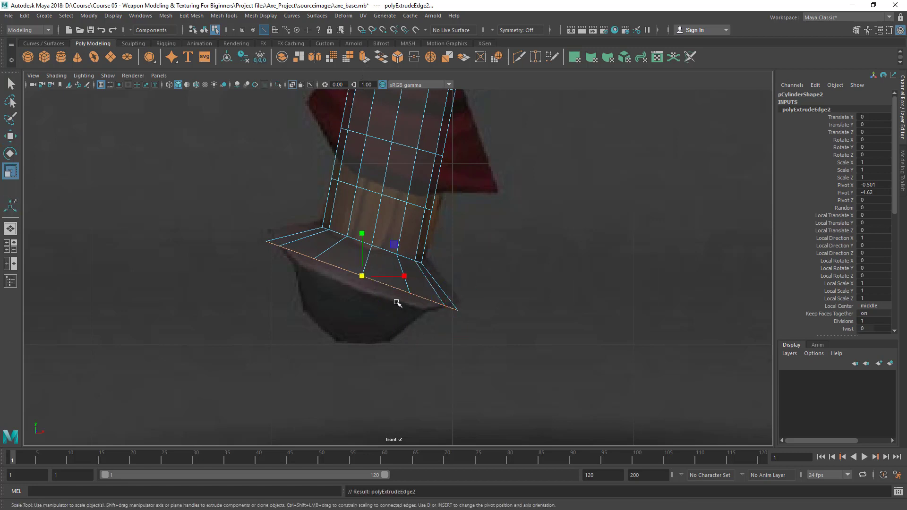
key("w")
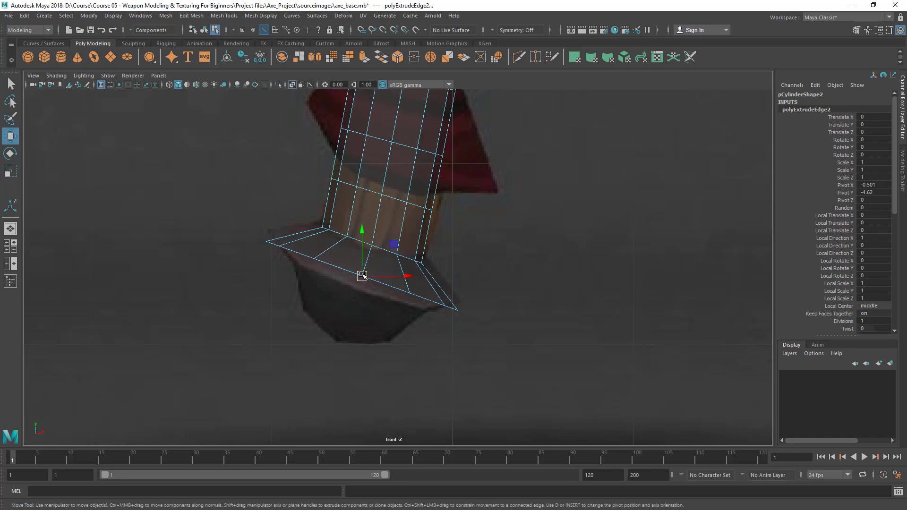
left_click_drag(361, 276, 355, 301)
key("r")
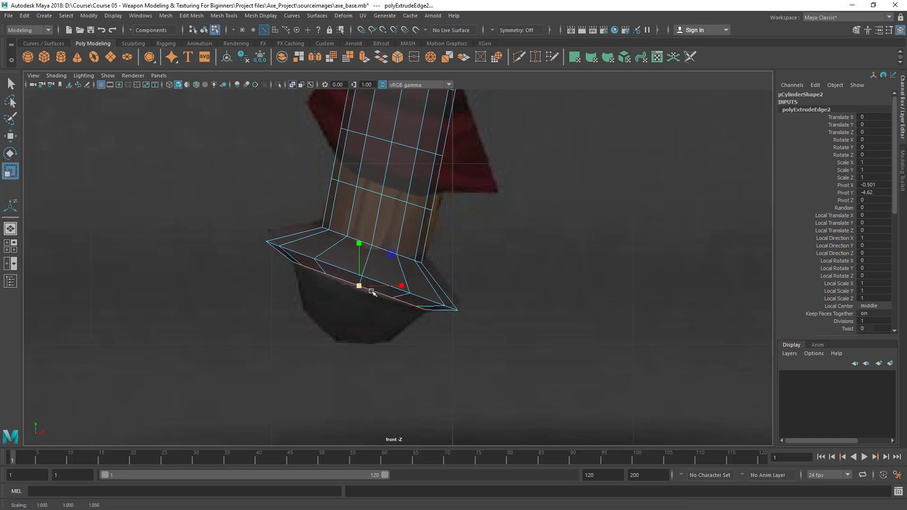
Extrude the inner rim edge loop down along the pommel's dark lower part and scale it to the tapering outline
left_click(364, 57)
key("w")
left_click_drag(359, 286, 334, 314)
key("r")
middle_click_drag(381, 314, 394, 292, "alt")
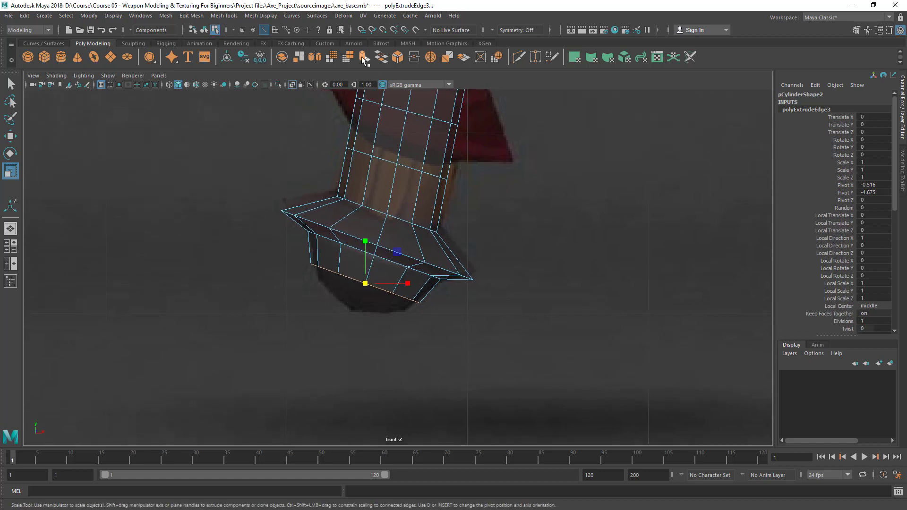
Extrude the pommel's lower open edge loop again, moving it down and scaling it inward to match the rounded outline in the front view
key("ctrl+e")
left_click_drag(368, 292, 317, 299)
key("r")
Extrude the pommel's bottom border loop inward at a scale of 0.2 and merge its edges to the center to close the hole
key("space")
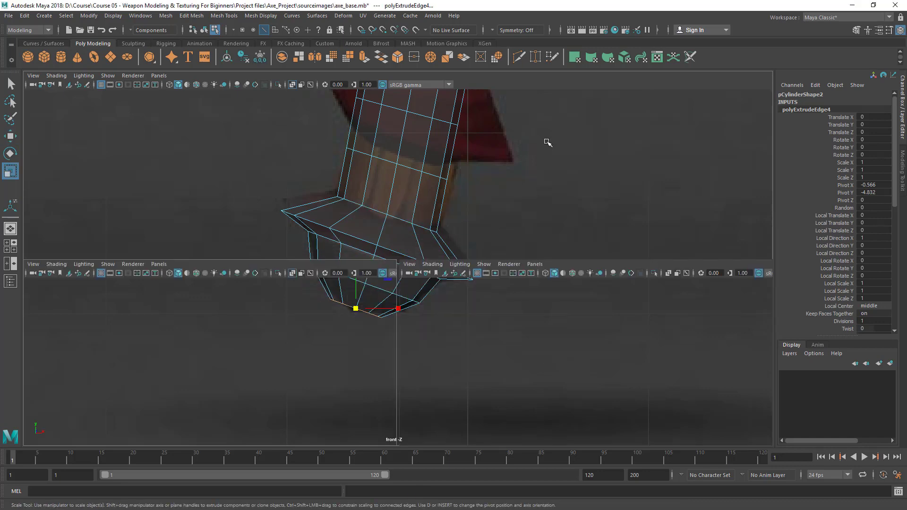
key("space")
key("f")
right_click_drag(586, 258, 518, 244, "alt")
scroll(518, 245, "down", 3)
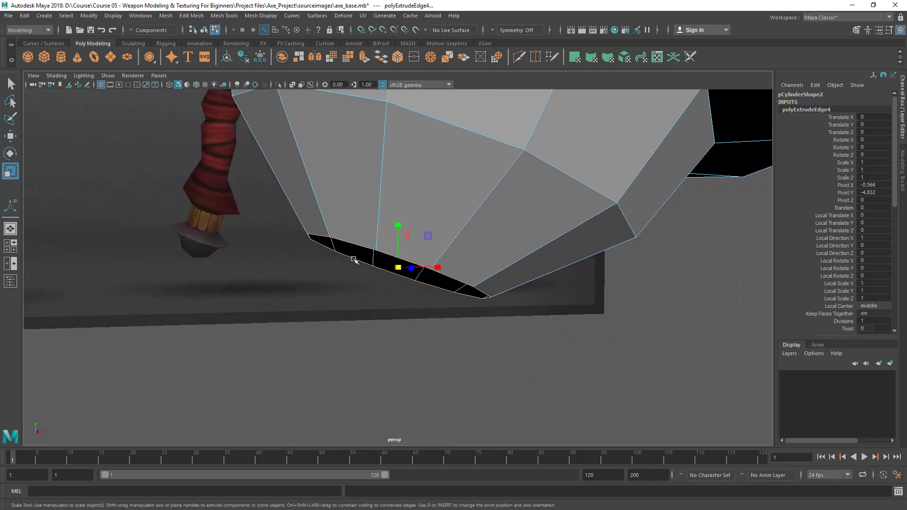
left_click_drag(354, 260, 318, 202, "alt")
left_click(363, 58)
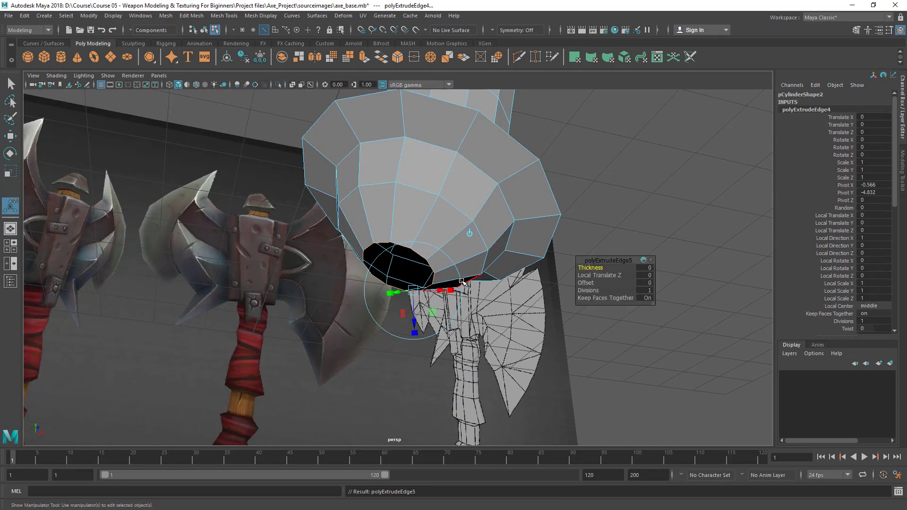
left_click_drag(359, 264, 400, 261, "alt")
right_click_drag(420, 287, 470, 252, "alt")
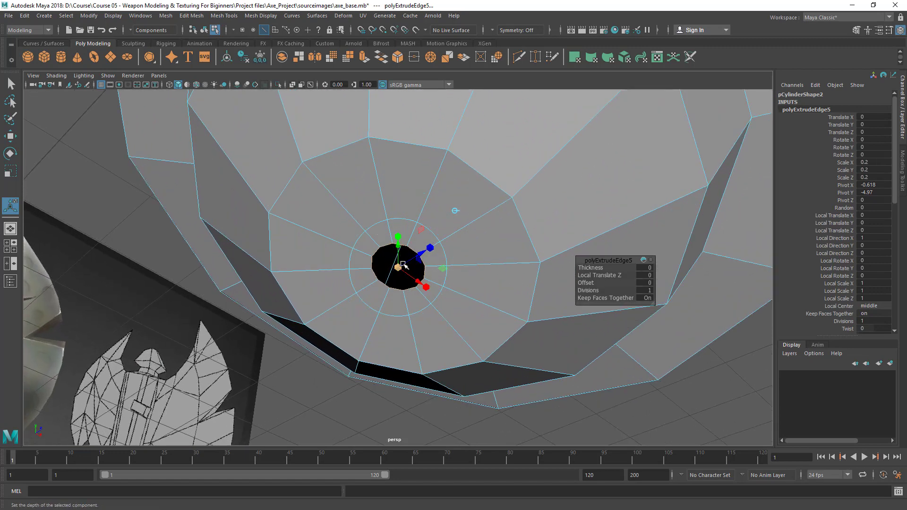
left_click(192, 16)
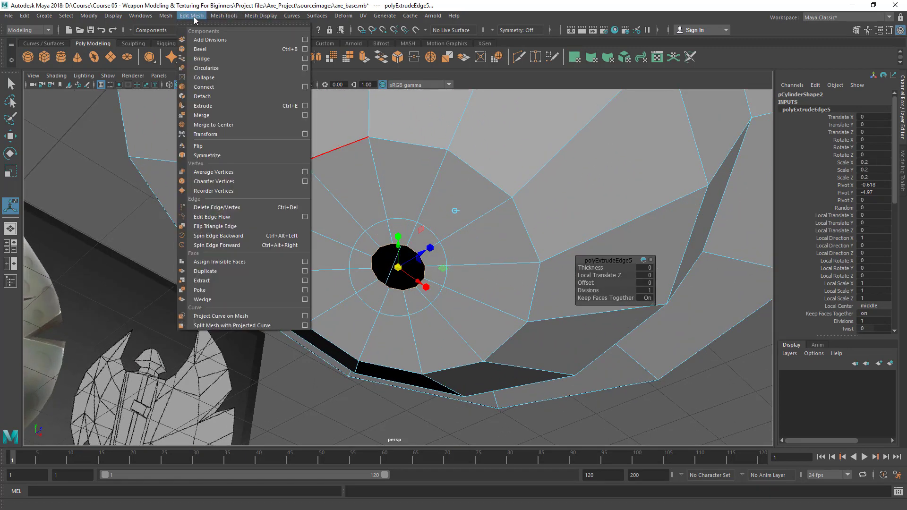
left_click(218, 131)
Move the merged center vertex slightly down in the front view to round off the pommel's bottom
left_click_drag(318, 251, 451, 289, "alt")
key("w")
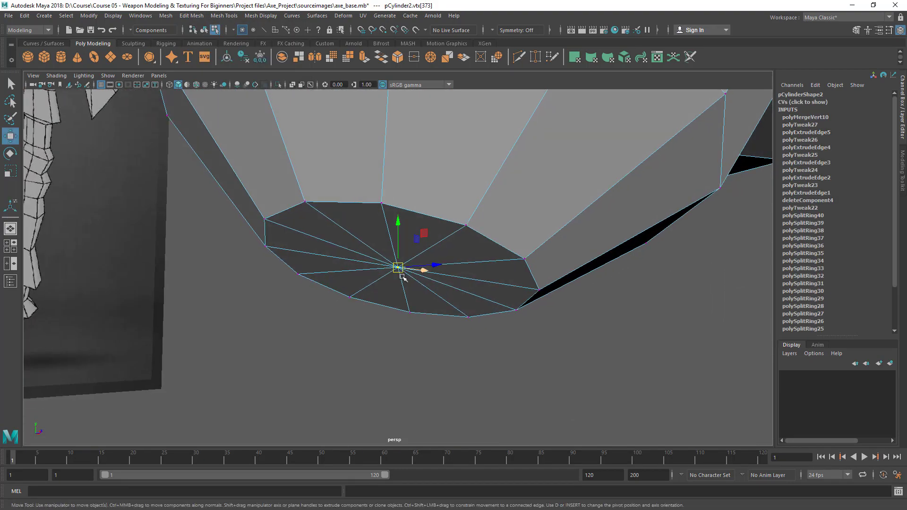
key("space")
key("space")
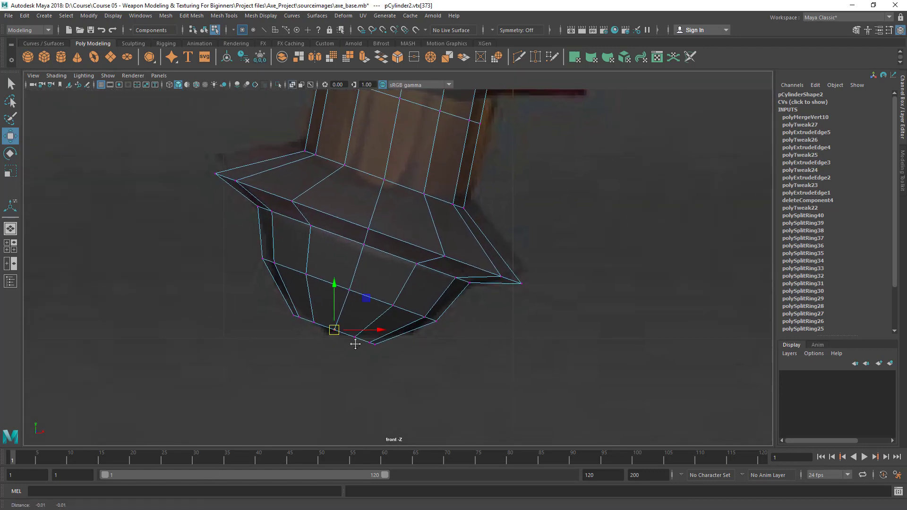
middle_click_drag(355, 340, 368, 304, "alt")
left_click_drag(369, 303, 364, 313)
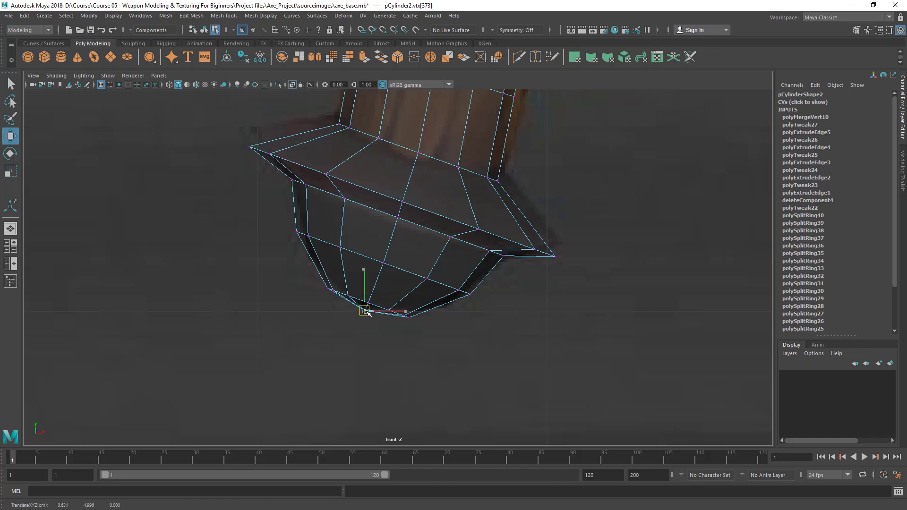
key("q")
scroll(502, 302, "down", 5)
key("space")
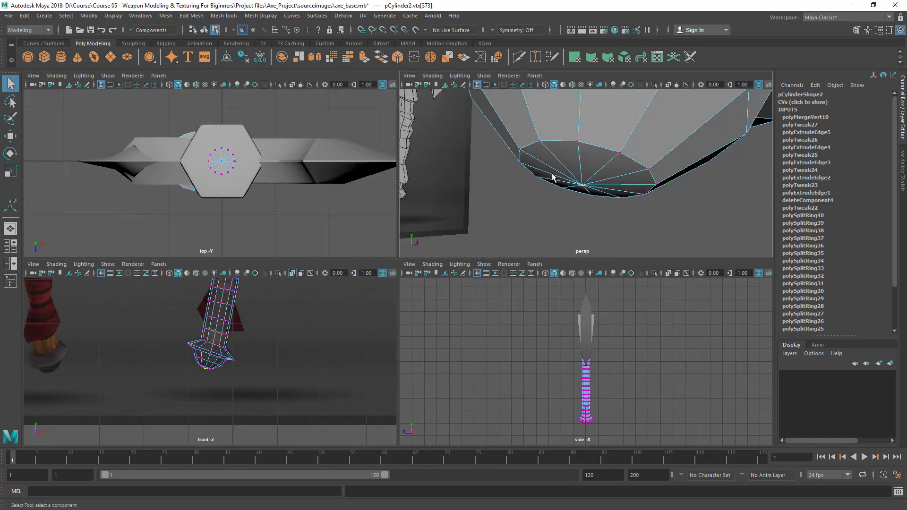
key("space")
left_click_drag(242, 229, 326, 319, "alt")
Lasso-select all of the pommel's faces in the front view and extract them from the handle as a separate object
key("space")
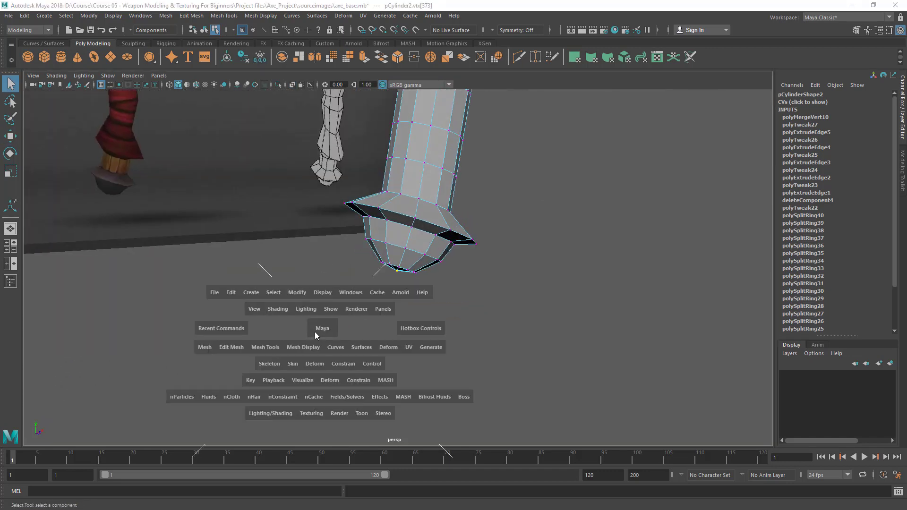
key("space")
right_click_drag(395, 248, 494, 344)
middle_click_drag(495, 344, 493, 373, "alt")
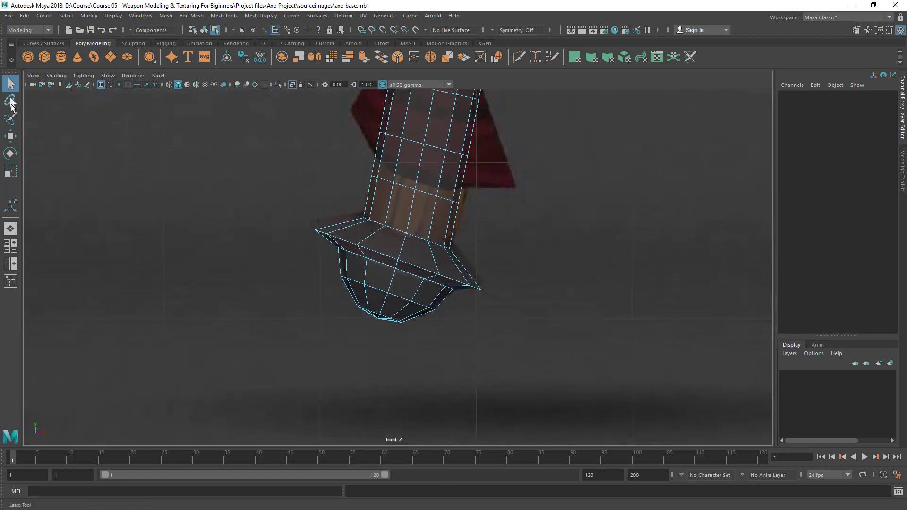
left_click(10, 103)
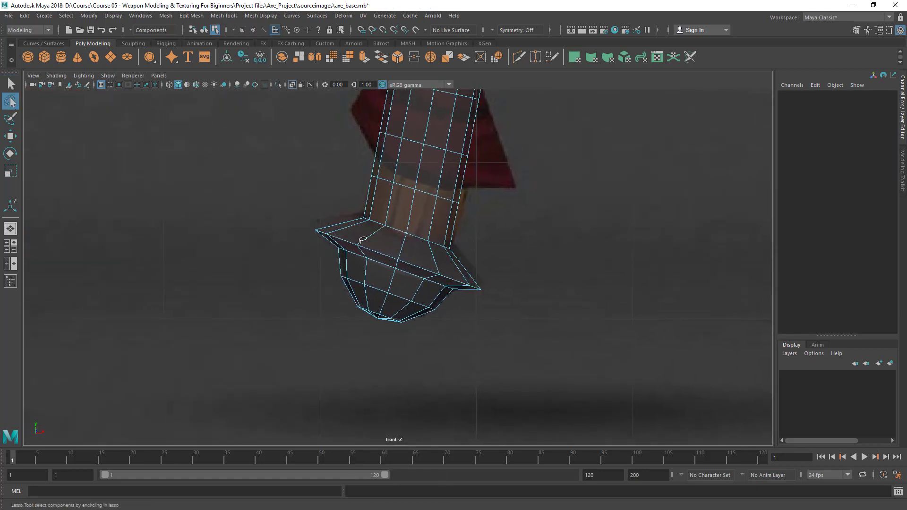
mouse_move(323, 211)
left_mouse_down()
mouse_move(500, 271)
mouse_move(260, 285)
mouse_move(318, 305)
left_mouse_up()
middle_click_drag(343, 241, 326, 245, "alt")
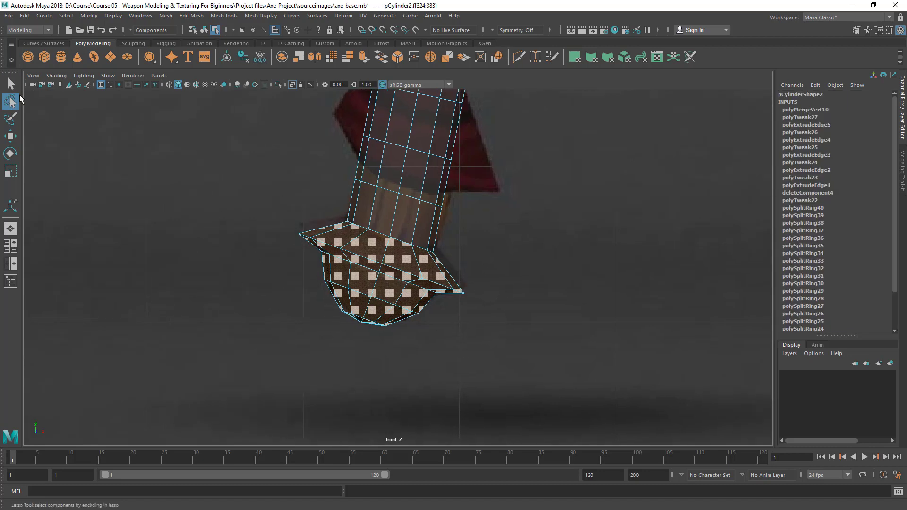
left_click(11, 85)
middle_click_drag(364, 282, 355, 290, "alt")
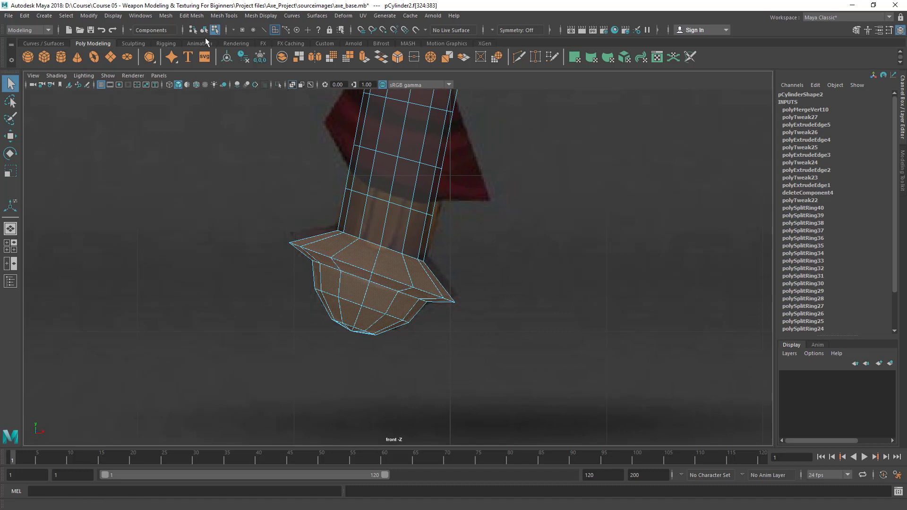
left_click(192, 16)
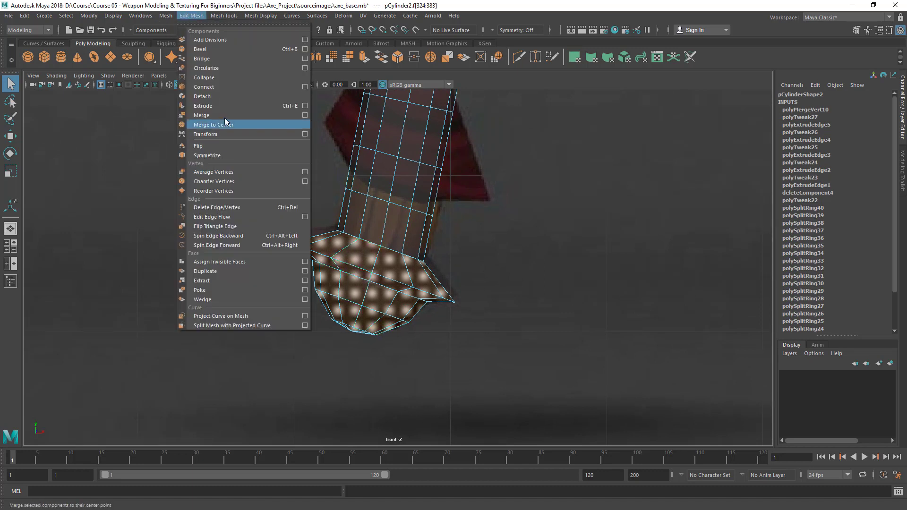
left_click(208, 282)
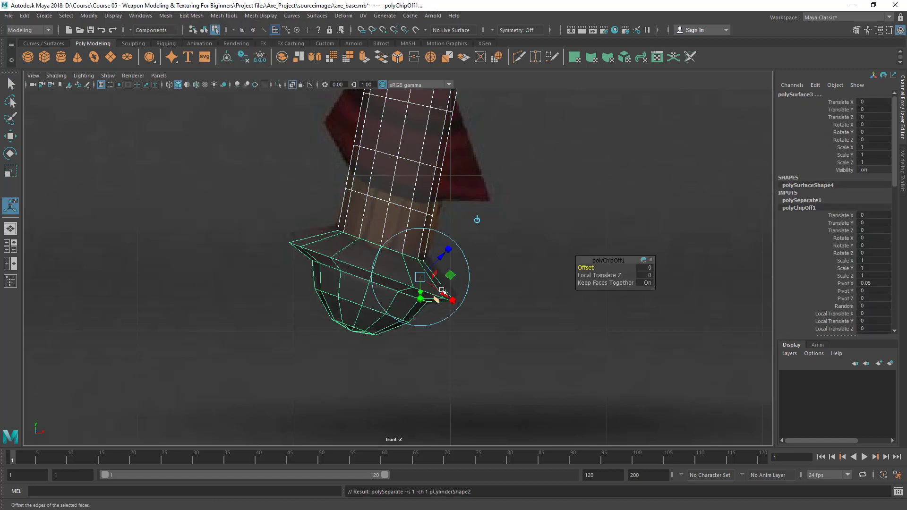
Return to object selection and select the separated pommel, framing its rim in the perspective view
key("q")
right_click_drag(392, 192, 432, 158)
left_click(369, 264)
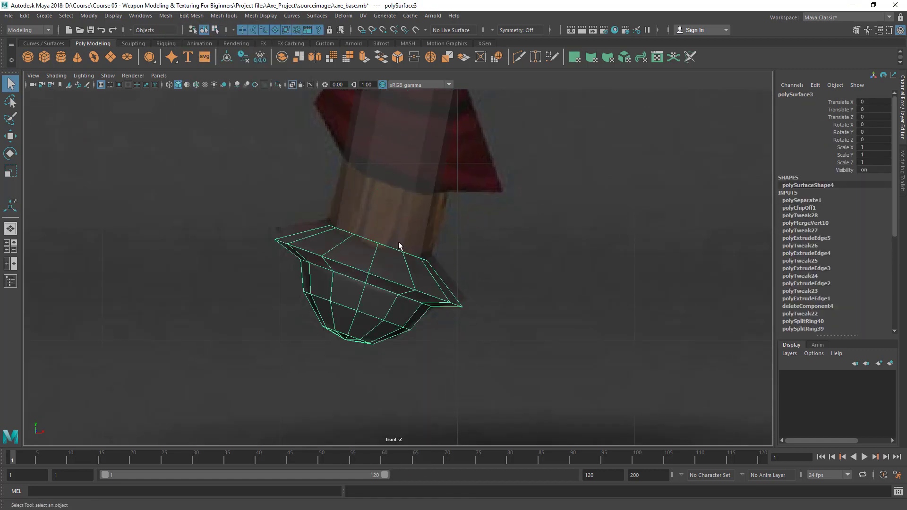
scroll(373, 272, "down", 5)
scroll(378, 286, "up", 5)
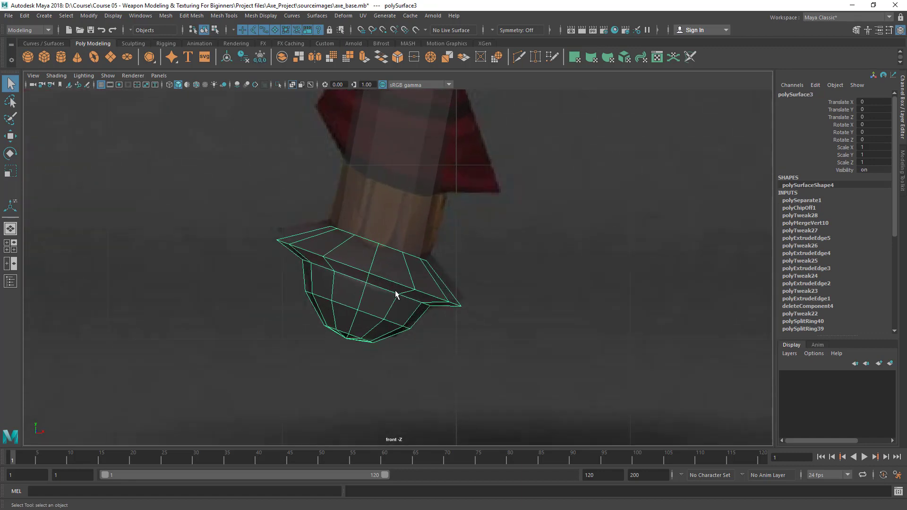
key("space")
key("space")
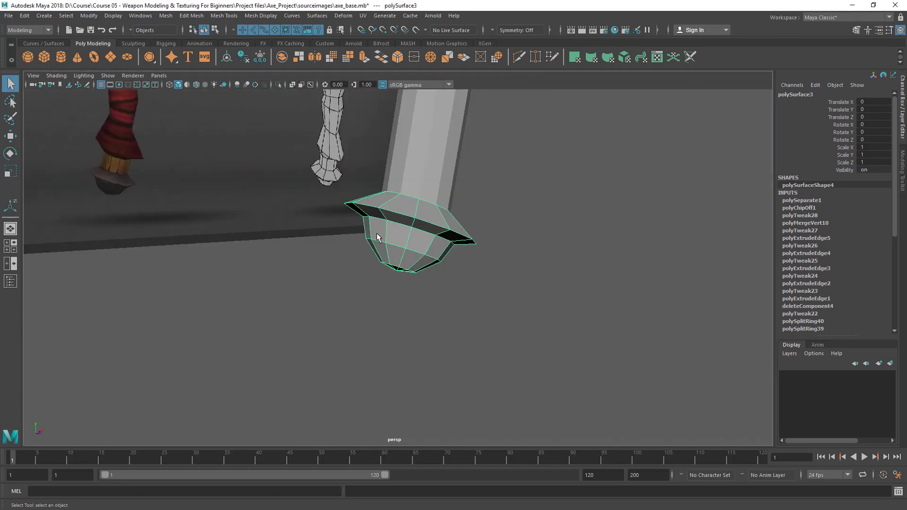
scroll(377, 234, "up", 2)
left_click_drag(377, 234, 355, 278, "alt")
left_click_drag(395, 221, 393, 216, "alt")
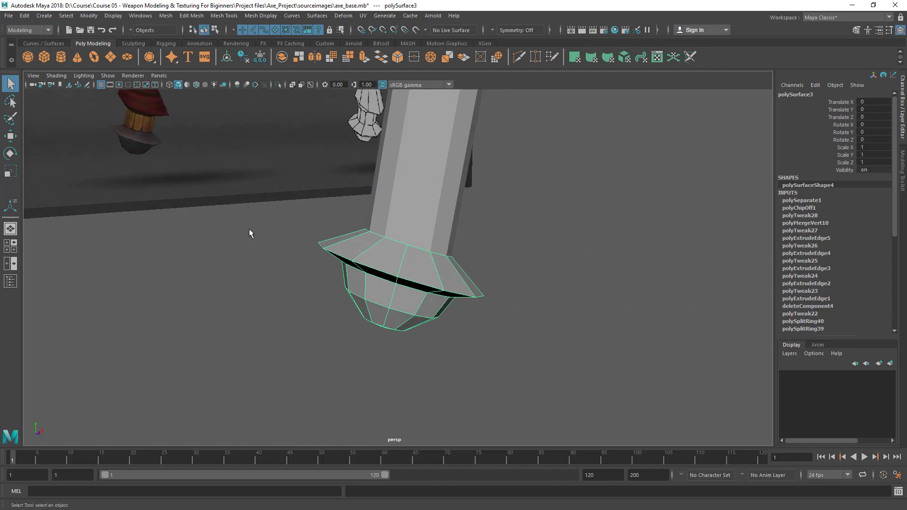
scroll(373, 268, "up", 3)
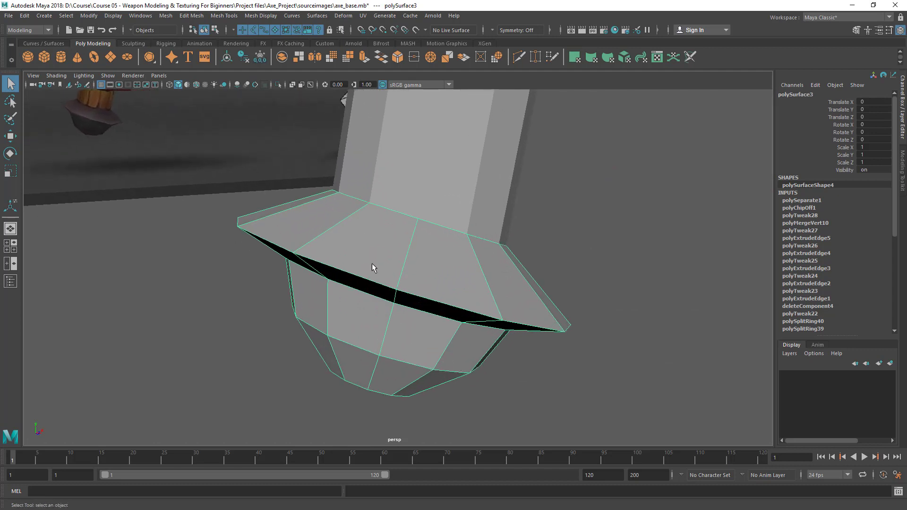
left_click(191, 16)
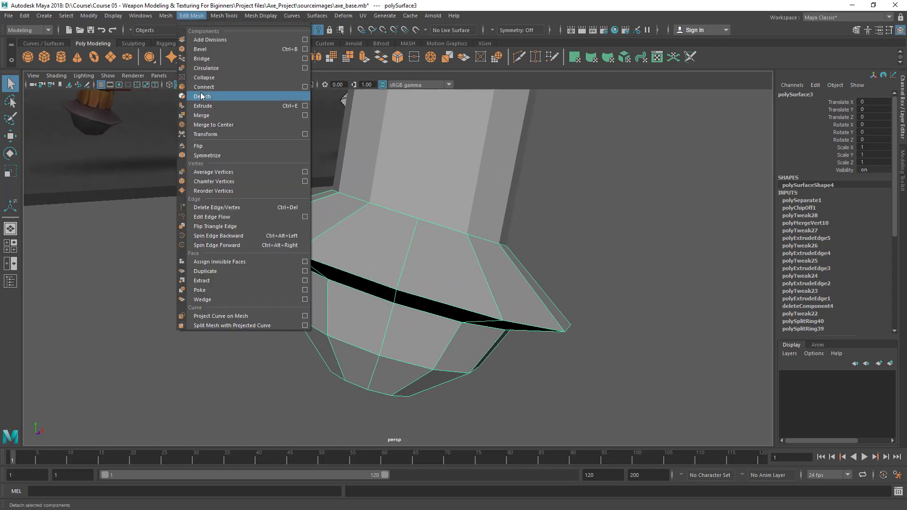
mouse_move(223, 16)
left_click(246, 87)
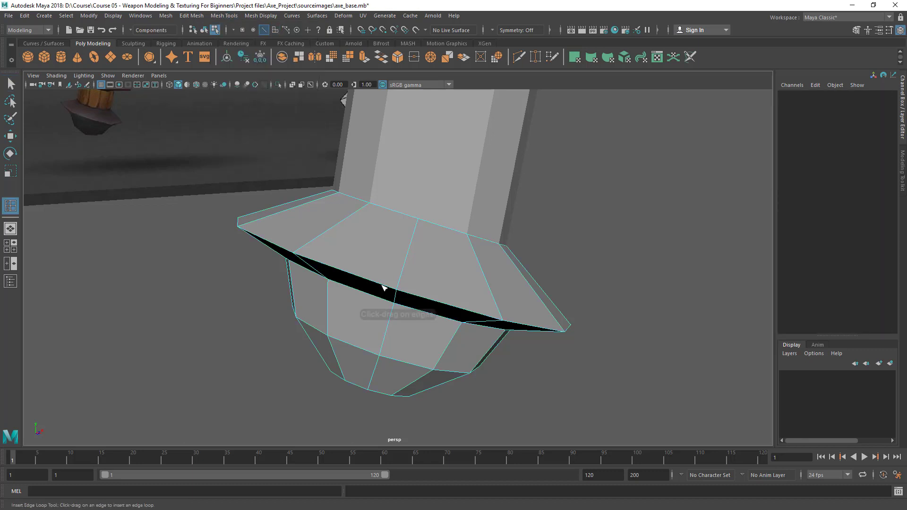
left_click_drag(384, 285, 270, 217, "alt")
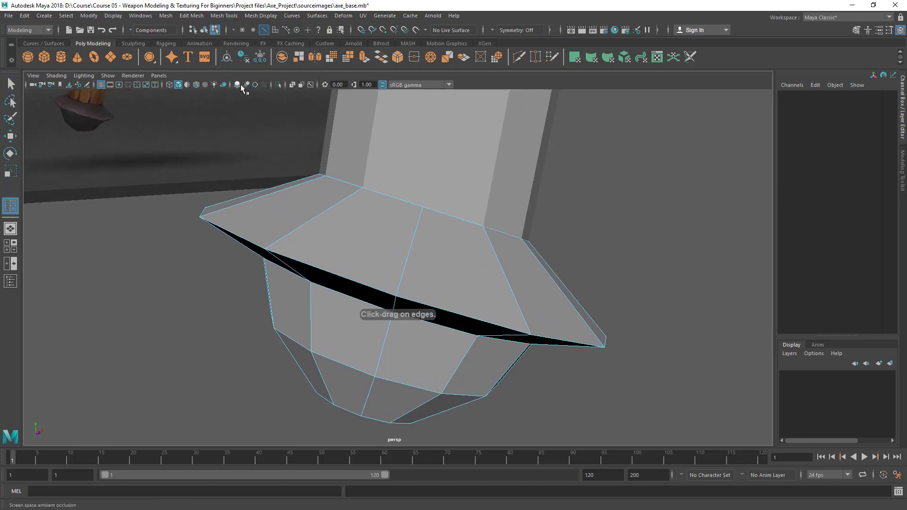
Add offset edge loops close to both sides of the pommel's outer rim edge, undoing and redoing the first placement
left_click(224, 16)
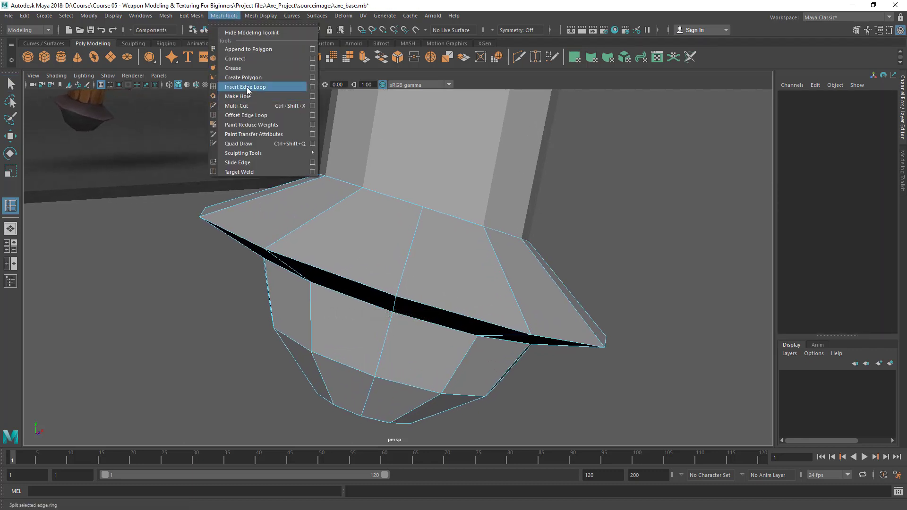
left_click(252, 116)
scroll(378, 323, "up", 2)
left_click_drag(391, 308, 389, 299, "alt")
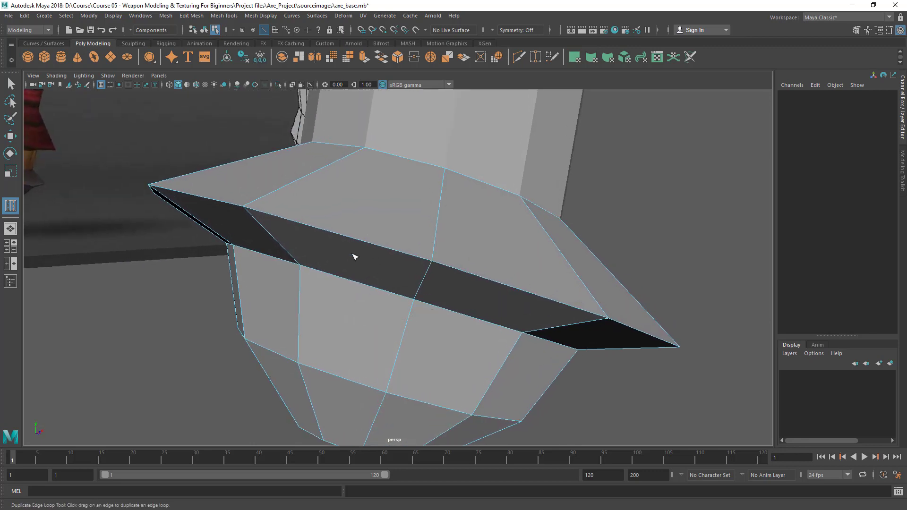
left_click_drag(355, 257, 324, 226, "alt")
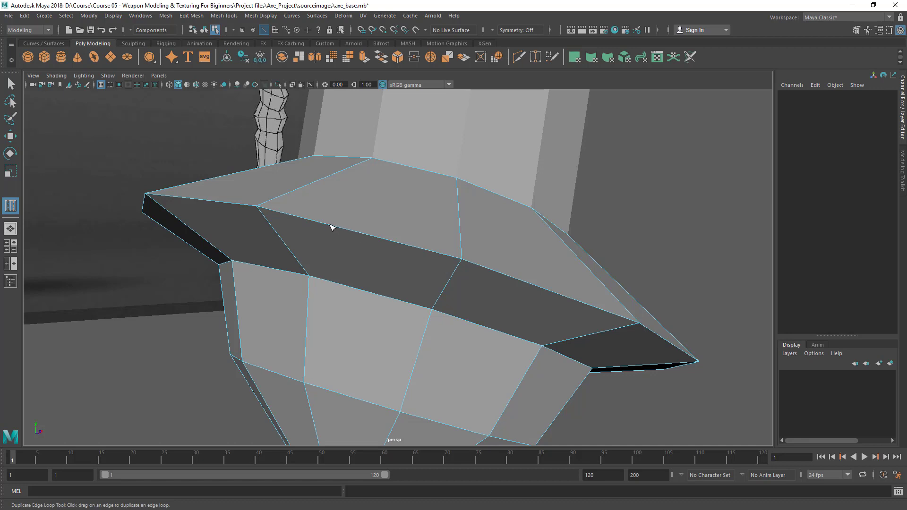
left_click(332, 228)
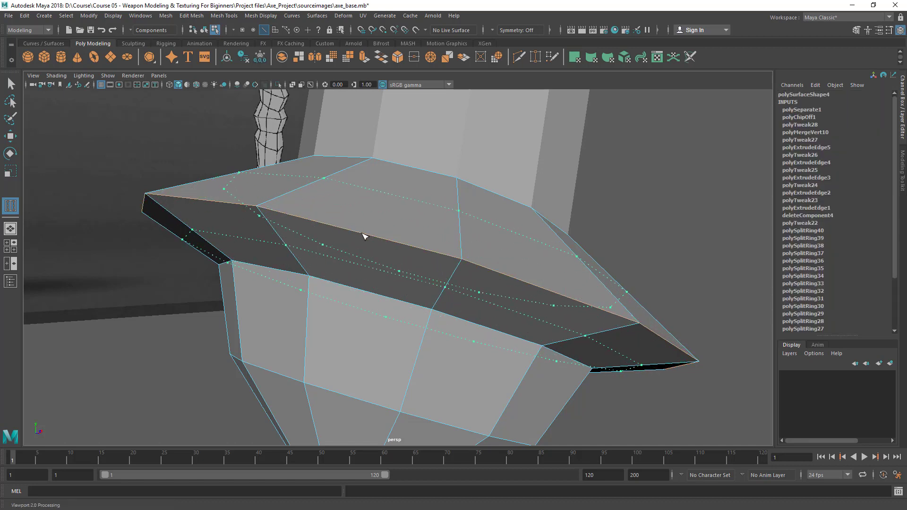
left_click(279, 214)
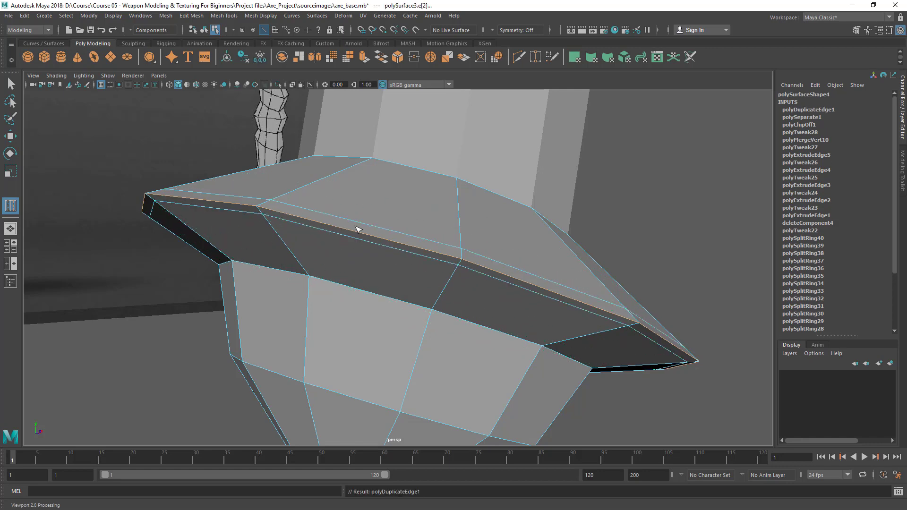
left_click_drag(440, 279, 402, 253, "alt")
key("ctrl+z")
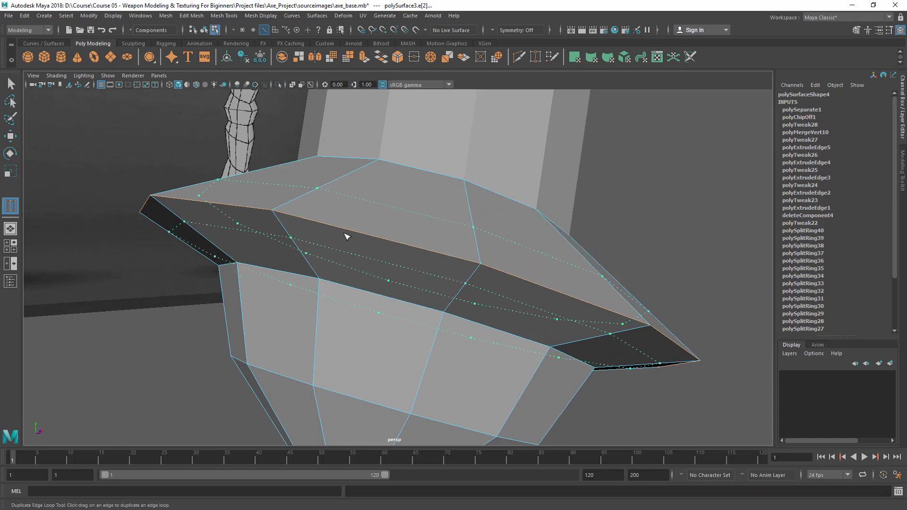
left_click_drag(283, 235, 220, 203, "alt")
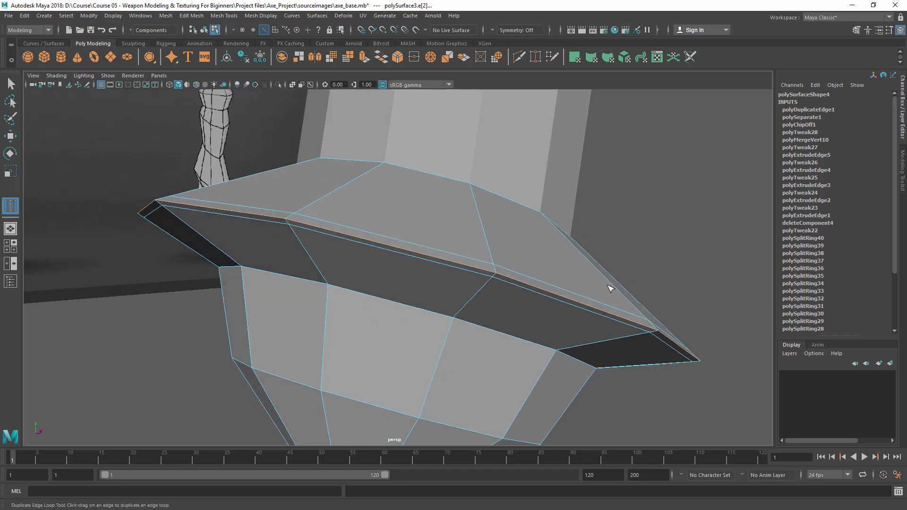
Switch back to object selection and display the pommel with smooth mesh preview
left_click_drag(610, 289, 443, 279, "alt")
right_click_drag(443, 280, 429, 286, "alt")
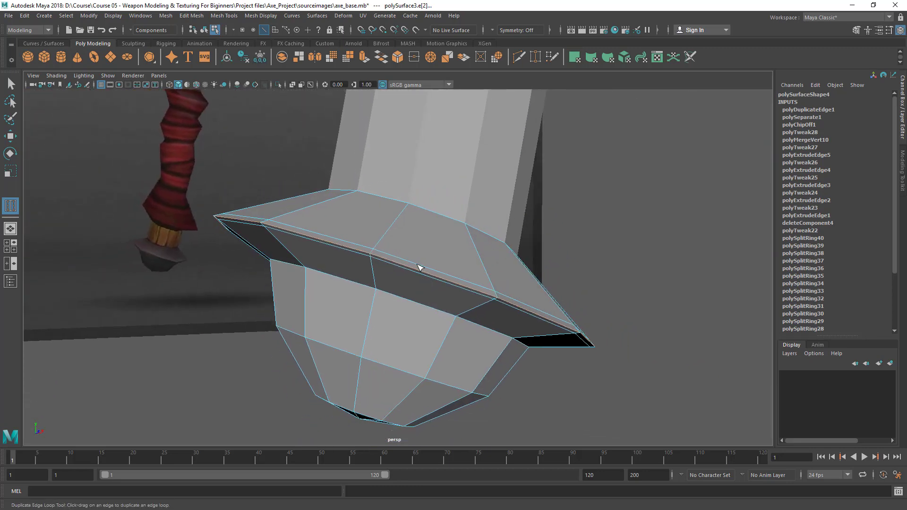
mouse_move(418, 265)
left_mouse_down("alt")
mouse_move(395, 273)
mouse_move(415, 263)
left_mouse_up("alt")
key("q")
key("F8")
left_click(557, 277)
left_click(490, 311)
key("3")
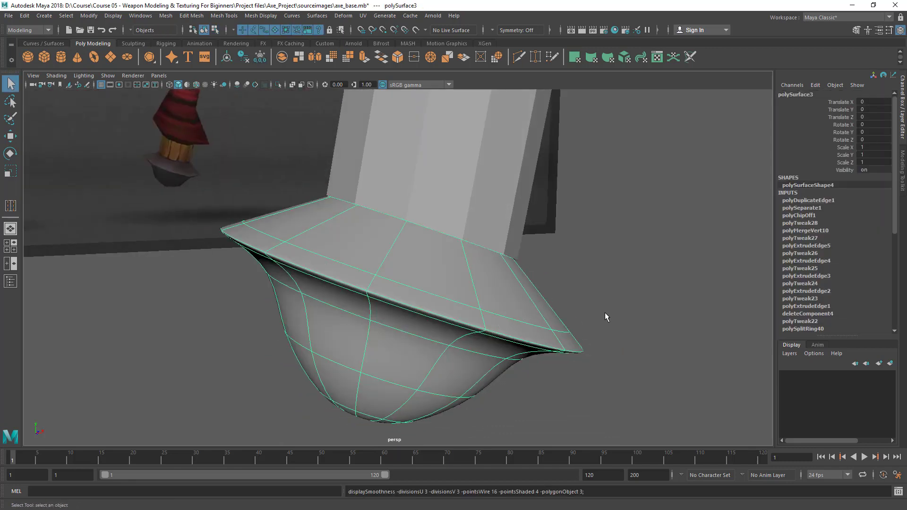
left_click(605, 313)
right_click_drag(659, 310, 396, 313, "alt")
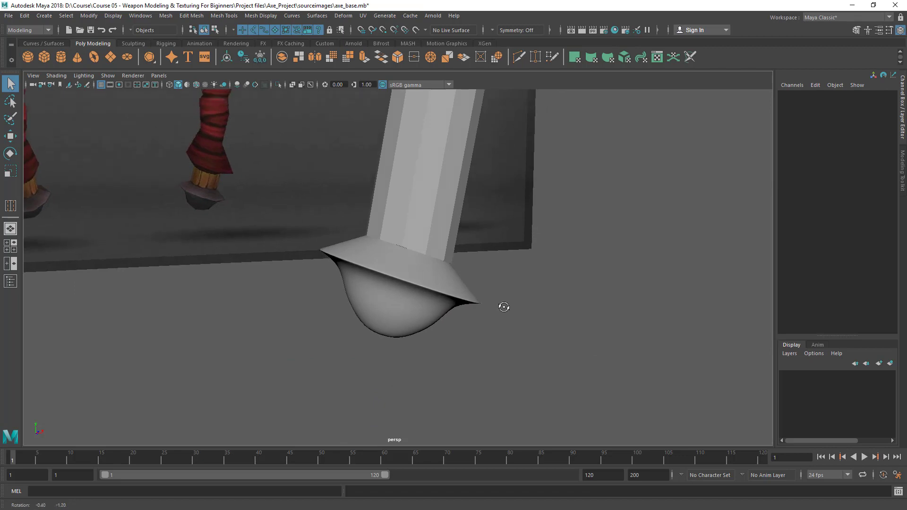
Display the handle with smooth mesh preview as well, then reselect the pommel
left_click_drag(501, 307, 405, 268, "alt")
left_click(426, 316)
left_click(425, 234)
scroll(458, 303, "down", 3)
key("3")
left_click(459, 342)
left_click(405, 268)
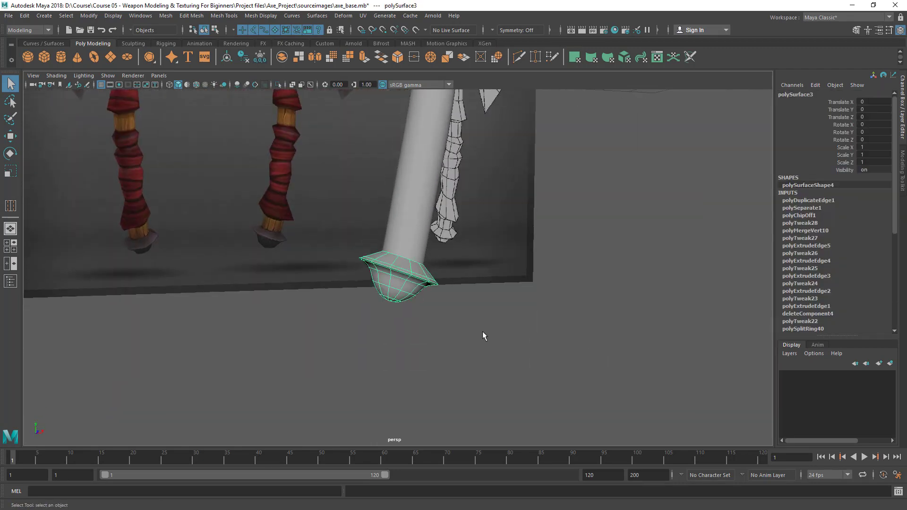
Turn off the smooth mesh preview on both the pommel and the handle
left_click(483, 331)
left_click(398, 284)
key("1")
left_click_drag(378, 228, 430, 217, "alt")
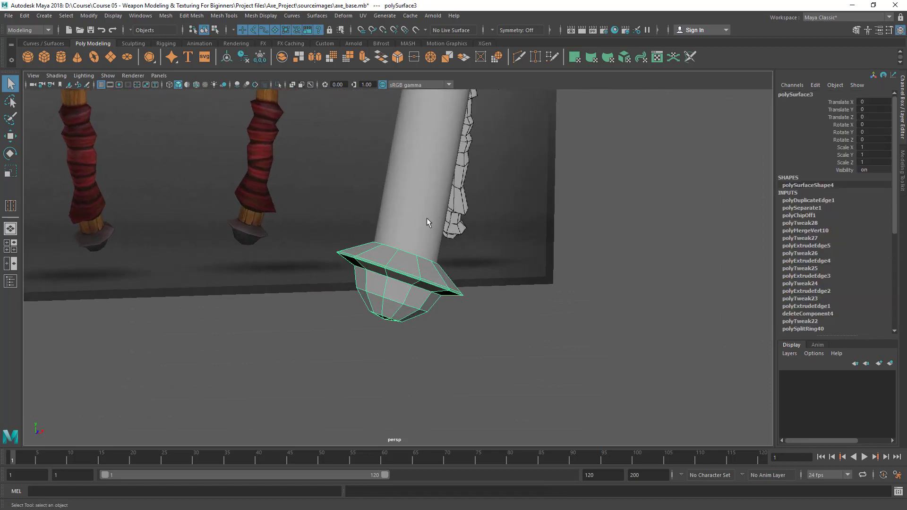
left_click(429, 217)
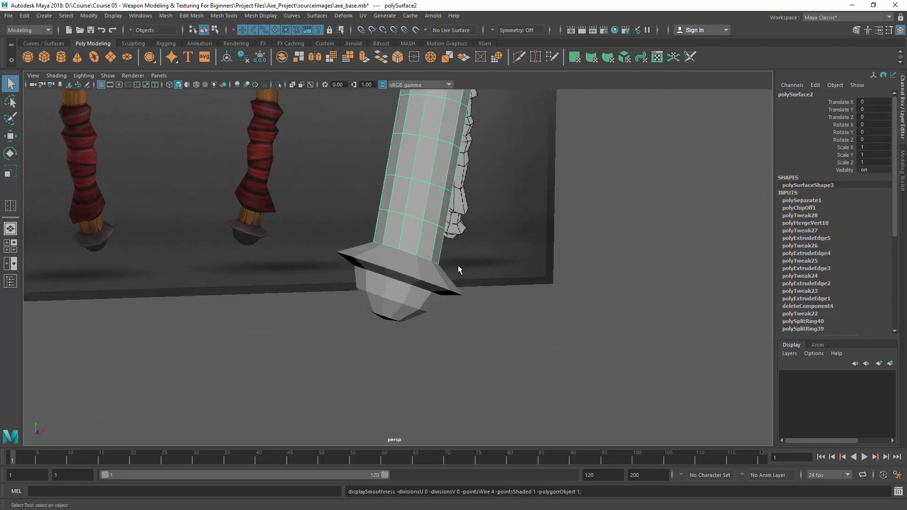
Isolate the handle and select the border edge loop around its open bottom end
left_click_drag(458, 265, 436, 296, "alt")
key("ctrl+1")
left_click_drag(442, 243, 442, 222, "alt")
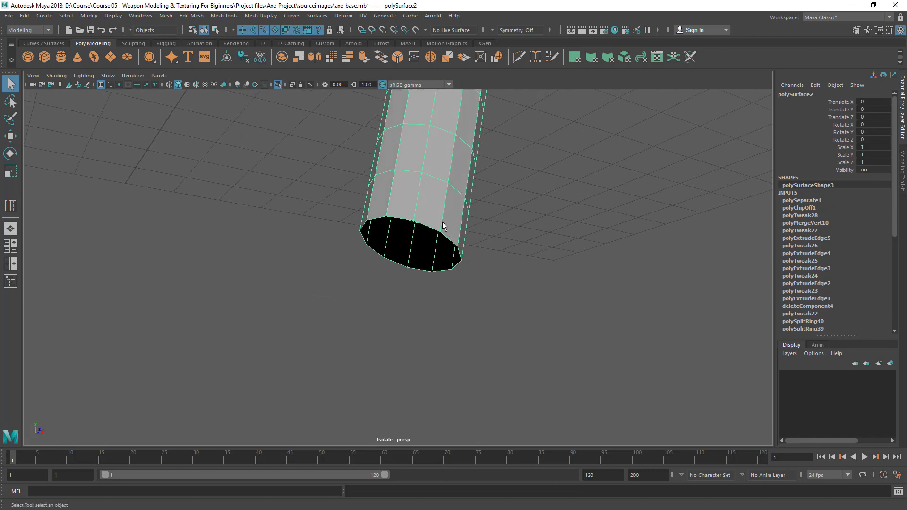
scroll(442, 226, "up", 3)
right_click_drag(442, 232, 444, 207)
left_click(444, 207)
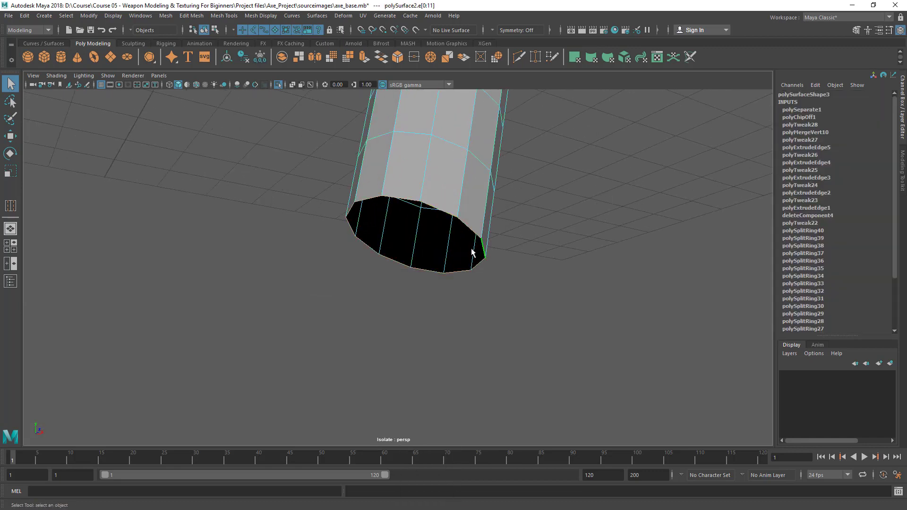
Extrude the handle's bottom border edges and scale them inward to form a narrow ring
left_click_drag(472, 252, 396, 157, "alt")
left_click_drag(456, 258, 418, 229, "alt")
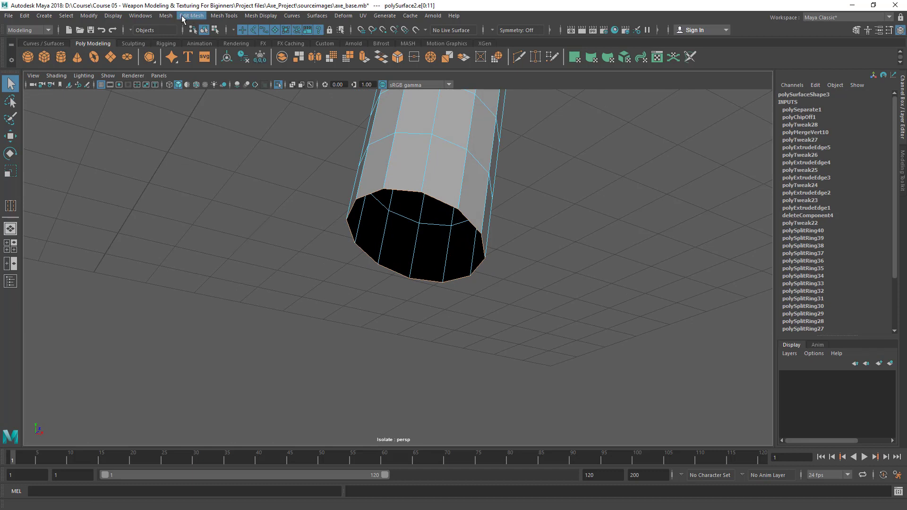
scroll(437, 244, "up", 1)
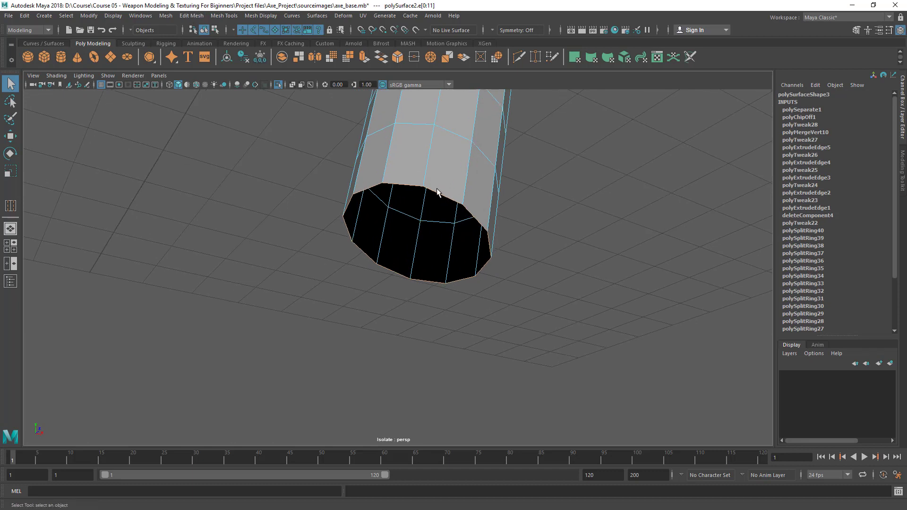
key("ctrl+e")
left_click_drag(417, 236, 367, 217)
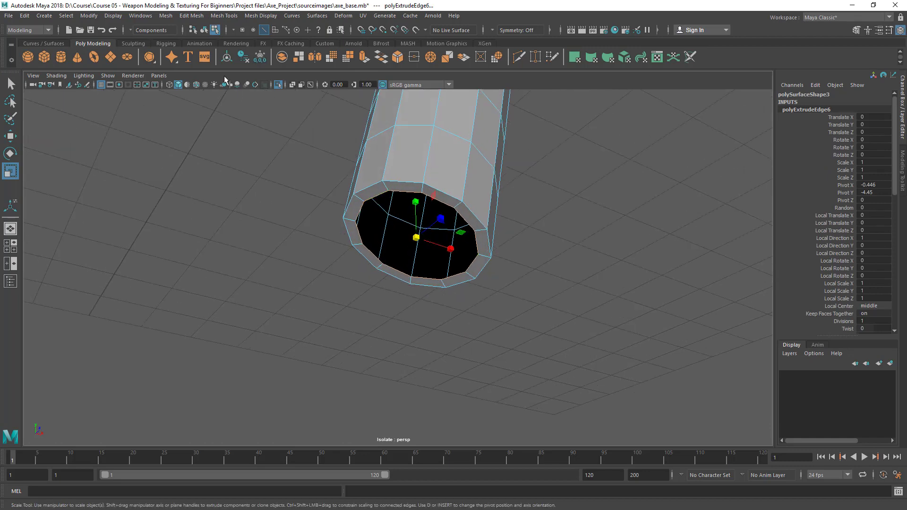
Close the remaining opening inside the ring with Fill Hole and return to object selection
left_click(166, 16)
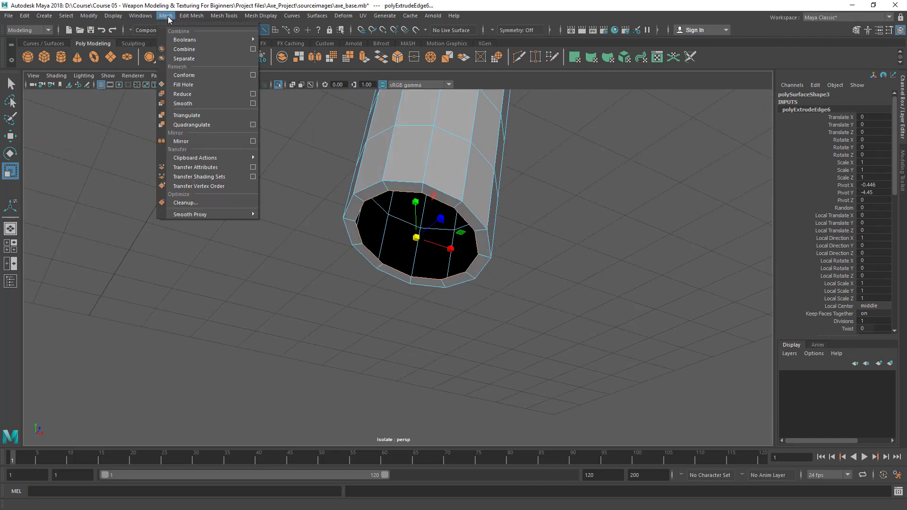
left_click(188, 87)
left_click_drag(430, 249, 435, 235, "alt")
right_click_drag(392, 185, 430, 165)
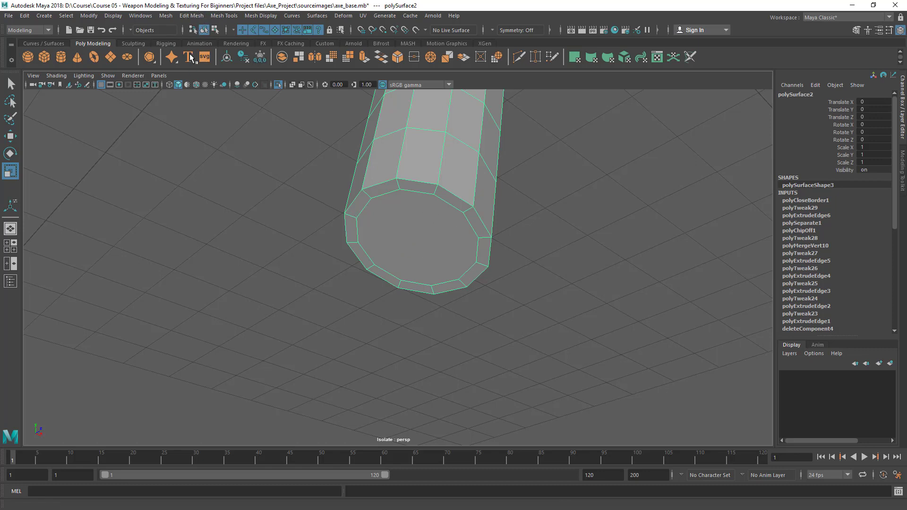
Triangulate the handle mesh and convert it back with Quadrangulate, then return to object selection
left_click(166, 16)
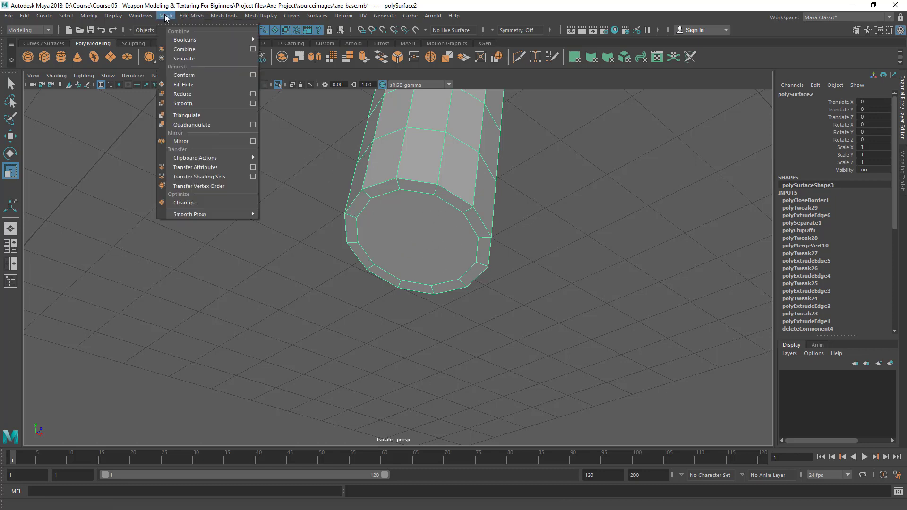
left_click(194, 115)
left_click_drag(215, 255, 217, 239, "alt")
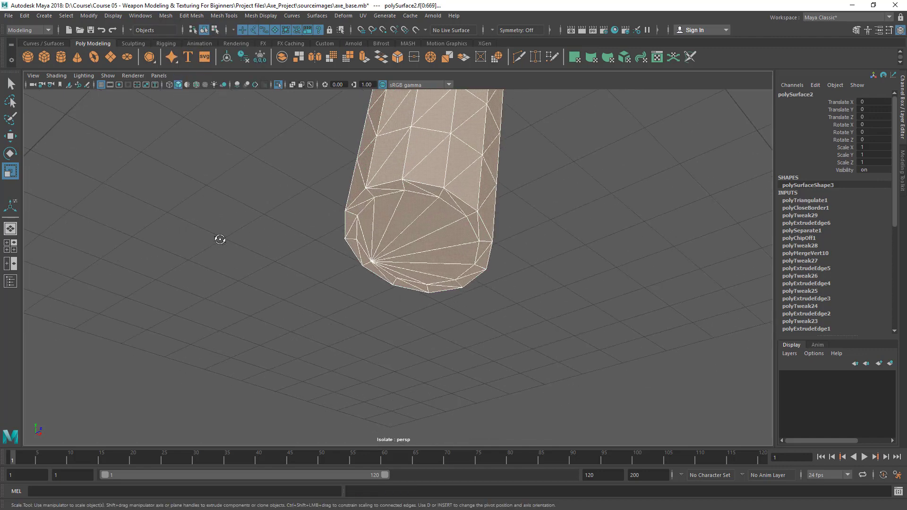
left_click(166, 16)
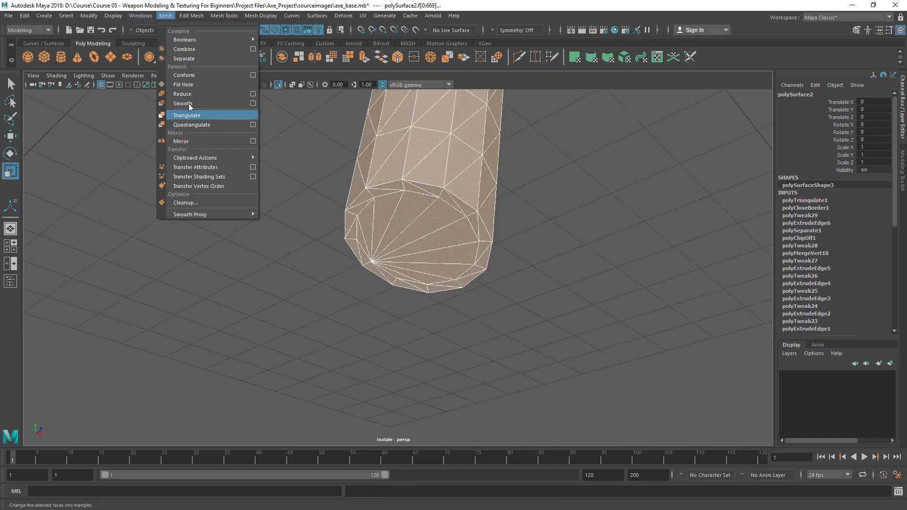
left_click(192, 123)
left_click_drag(509, 244, 385, 420, "alt")
middle_click_drag(292, 192, 316, 182, "alt")
middle_click_drag(366, 248, 384, 122, "alt")
right_click_drag(385, 122, 392, 307, "alt")
middle_click_drag(393, 308, 419, 259, "alt")
left_click_drag(419, 262, 435, 305, "alt")
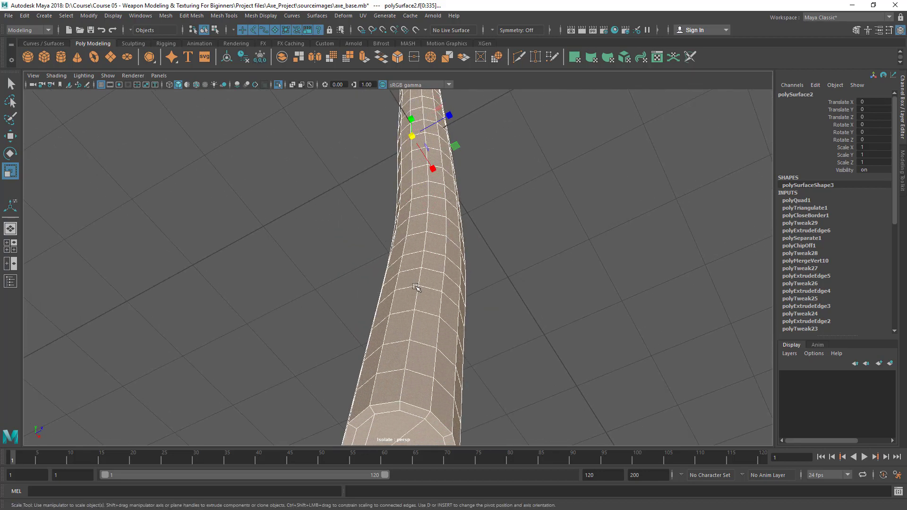
middle_click_drag(379, 406, 356, 318, "alt")
key("q")
key("F8")
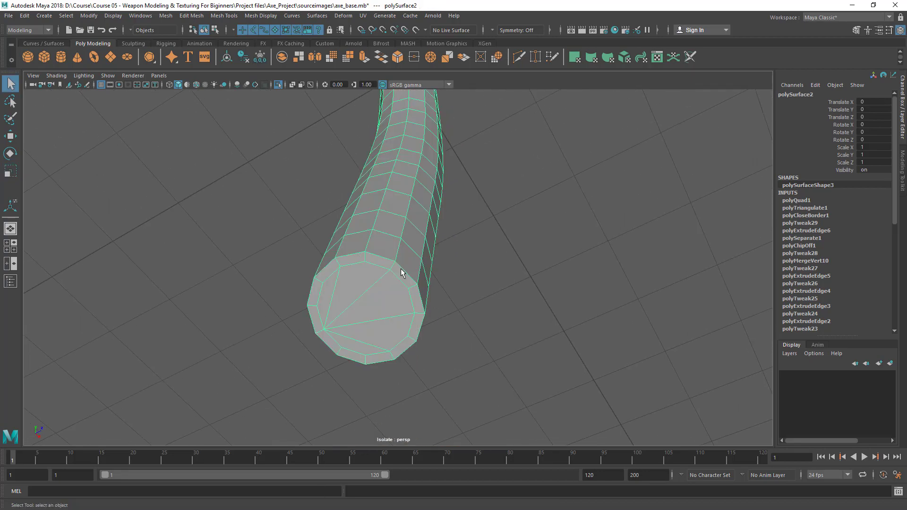
Insert a supporting edge loop just below the rim of the handle's top end
left_click_drag(401, 268, 367, 311, "alt")
right_click_drag(369, 313, 415, 346, "alt")
left_click_drag(415, 347, 395, 300, "alt")
middle_click_drag(388, 217, 446, 361, "alt")
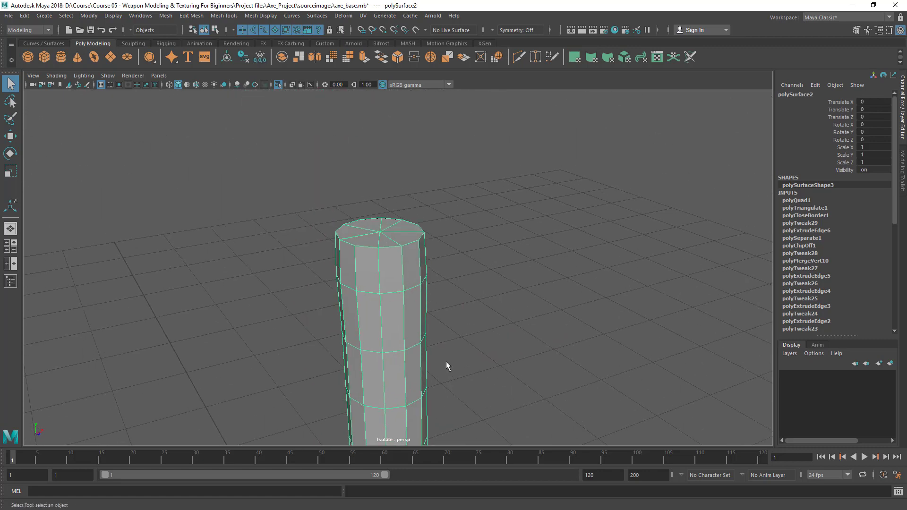
scroll(373, 241, "up", 3)
right_click_drag(374, 221, 332, 235, "shift")
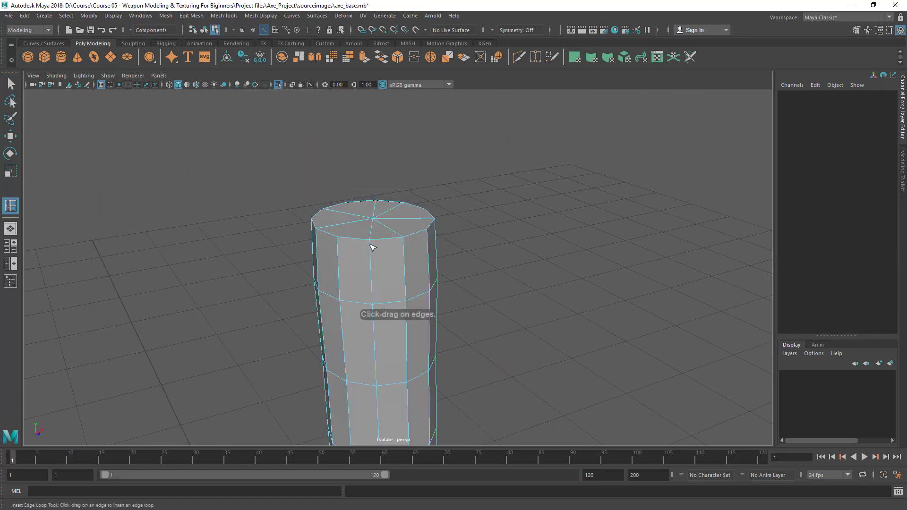
left_click(372, 248)
scroll(449, 267, "down", 3)
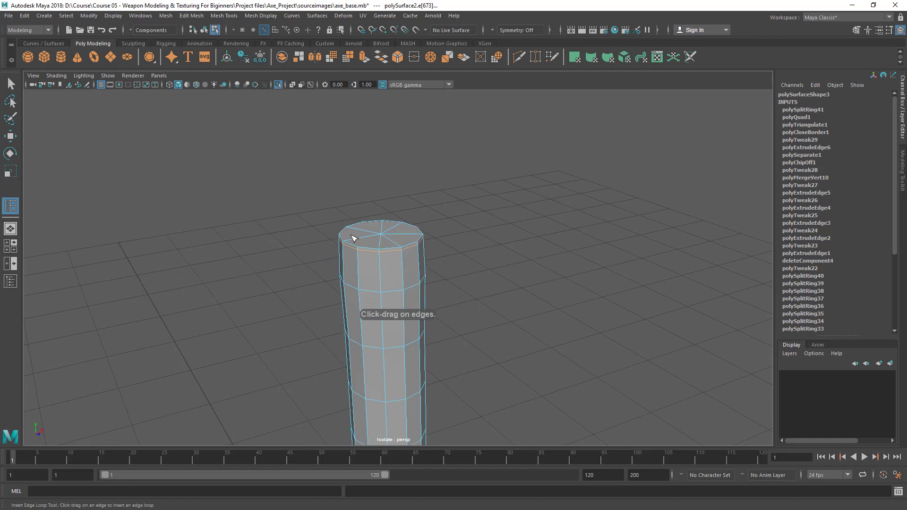
Insert a supporting edge loop close to the rim of the handle's bottom end and leave the tool
middle_click_drag(478, 348, 504, 217, "alt")
right_click_drag(504, 217, 328, 338, "alt")
left_click_drag(328, 338, 378, 283, "alt")
right_click_drag(387, 311, 460, 328, "alt")
key("q")
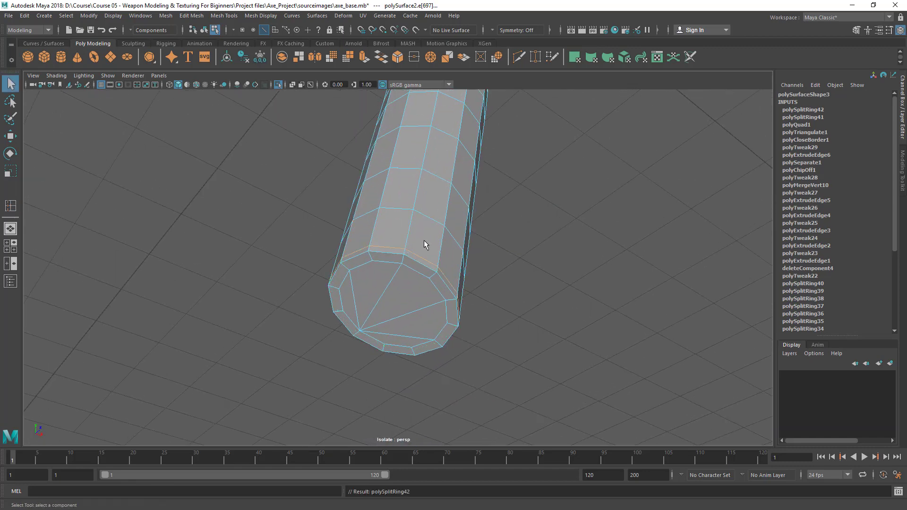
Return to object selection and check both capped ends of the handle with smooth mesh preview
right_click_drag(416, 194, 529, 140)
key("3")
left_click(516, 285)
scroll(516, 285, "down", 5)
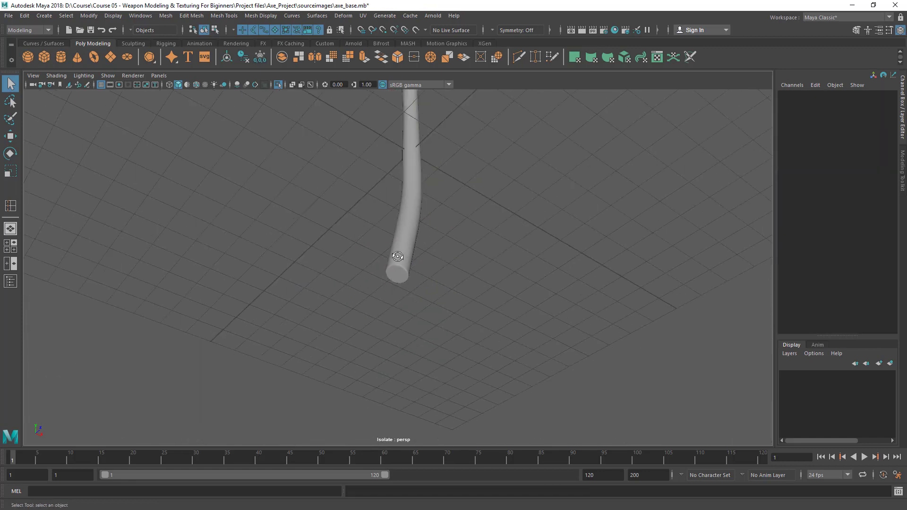
left_click_drag(387, 319, 423, 253, "alt")
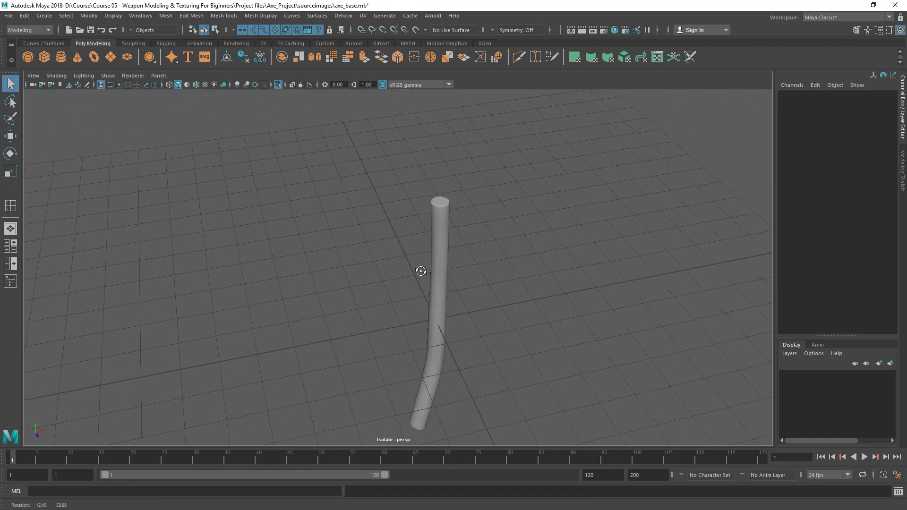
left_click_drag(464, 178, 409, 263)
scroll(470, 268, "down", 3)
left_click(474, 246)
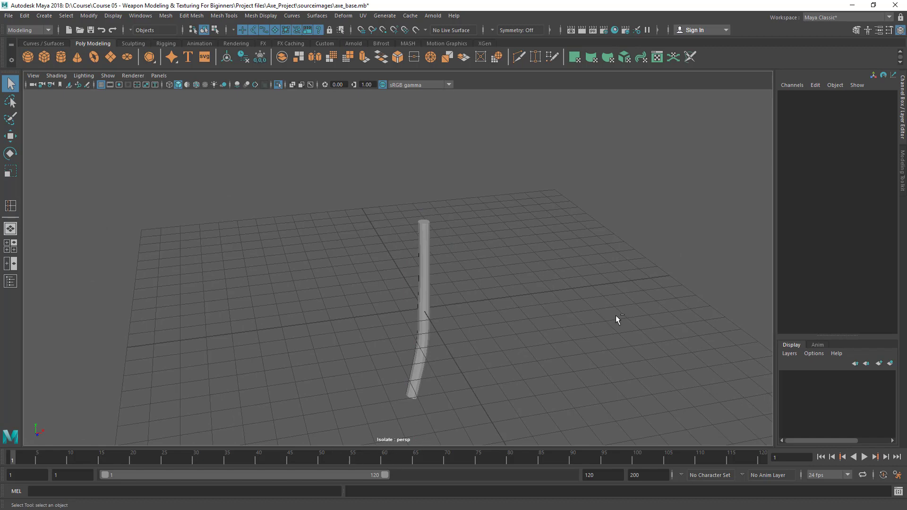
Exit isolation so the handle is shown with the rest of the axe and the reference image
key("ctrl+1")
scroll(458, 274, "up", 5)
middle_click_drag(458, 273, 417, 158, "alt")
left_click_drag(428, 286, 337, 337)
middle_click_drag(367, 312, 369, 306, "alt")
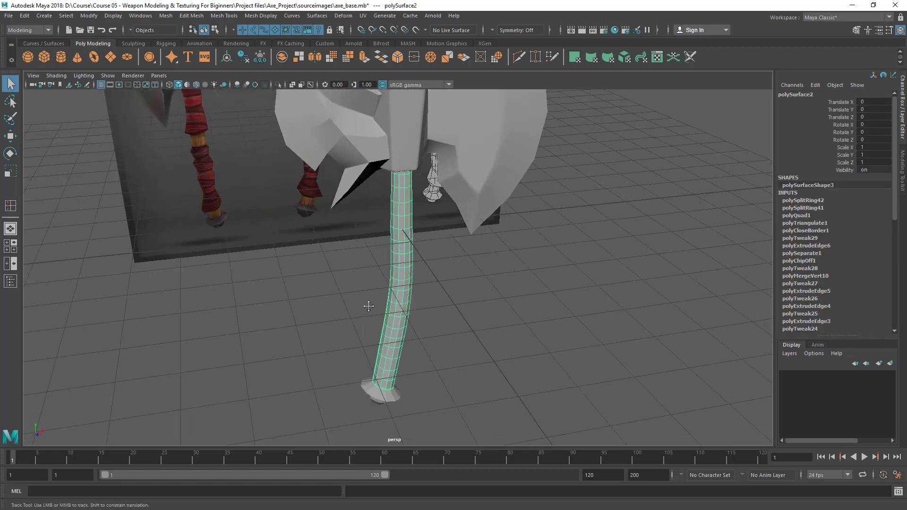
Display the pommel and the handle with smooth mesh preview and compare them with the reference
left_click_drag(369, 306, 384, 362, "alt")
left_click(377, 392)
middle_click_drag(409, 356, 417, 278, "alt")
right_click_drag(418, 279, 695, 397, "alt")
key("3")
left_click(658, 358)
left_click_drag(572, 323, 567, 336, "alt")
left_click(418, 208)
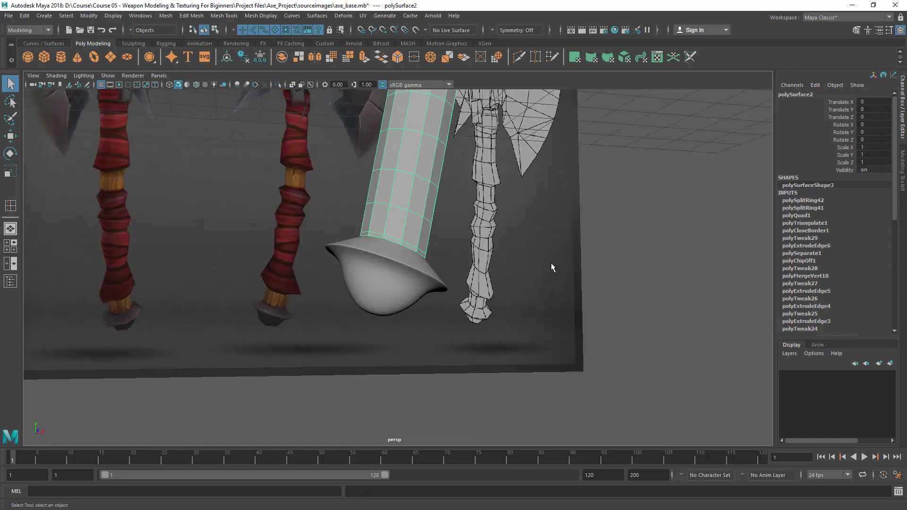
key("3")
left_click(621, 271)
left_click_drag(615, 292, 578, 293, "alt")
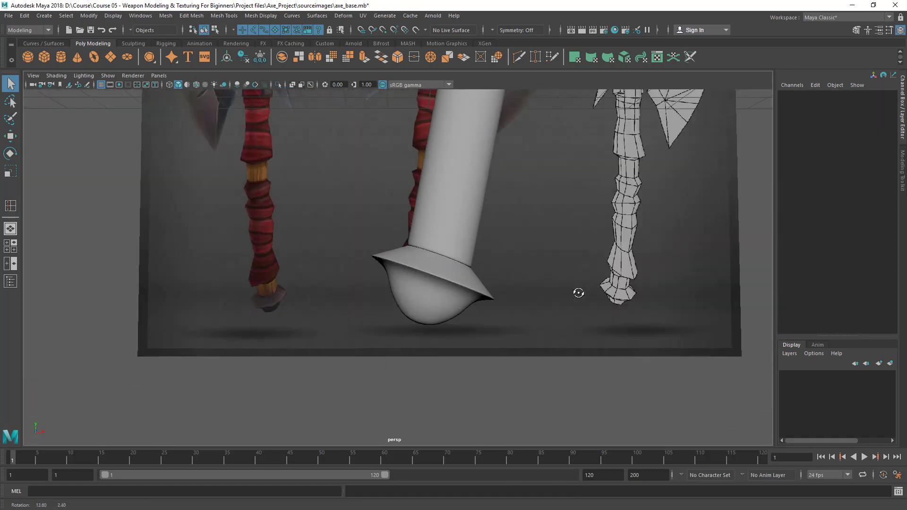
Turn off the smooth mesh preview on the pommel and bring the whole axe into view
left_click(440, 302)
key("1")
right_click_drag(567, 302, 560, 261, "alt")
middle_click_drag(560, 261, 557, 337, "alt")
right_click_drag(557, 337, 330, 229, "alt")
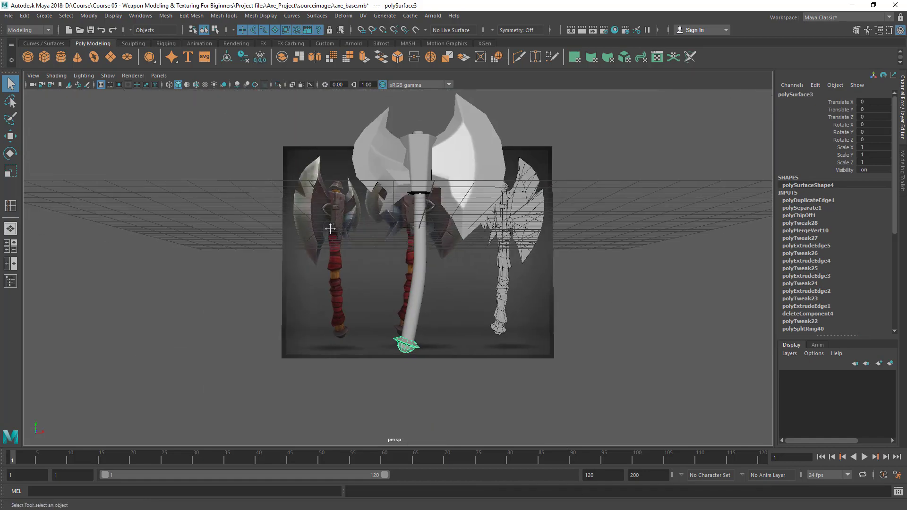
Create a polygon cube for the axe's top cap and raise it to Translate Y 4.13
middle_click_drag(330, 229, 328, 298, "alt")
right_click_drag(329, 298, 514, 277, "alt")
left_click_drag(514, 277, 463, 359, "alt")
right_click_drag(389, 182, 408, 192, "alt")
left_click_drag(408, 192, 301, 123, "alt")
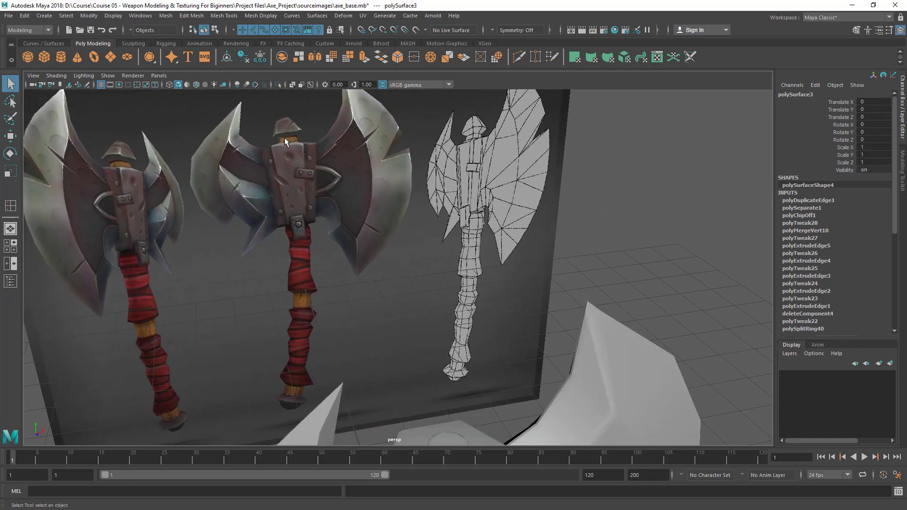
left_click_drag(397, 192, 281, 140, "alt")
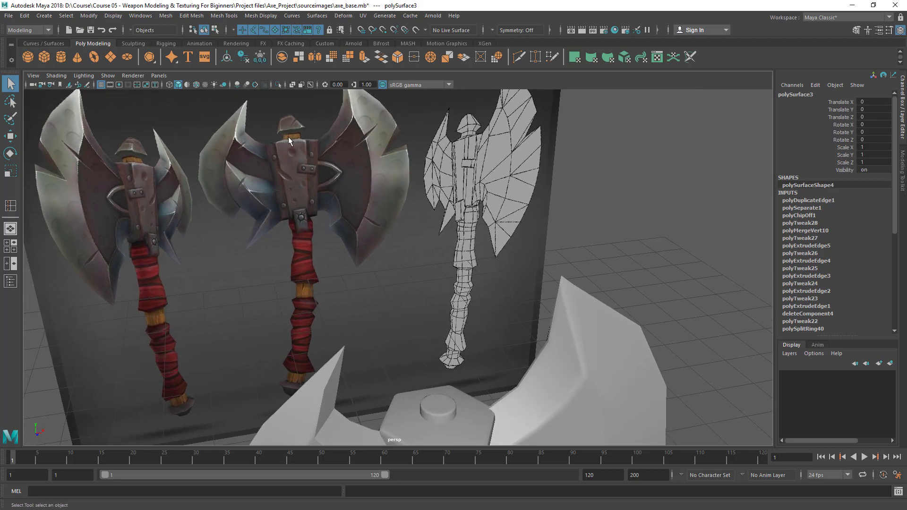
left_click(47, 56)
scroll(517, 231, "down", 8)
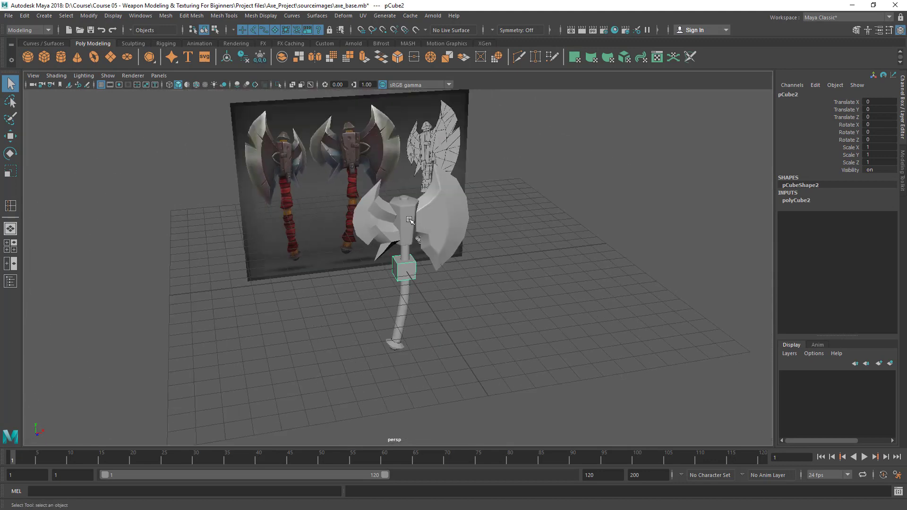
key("w")
left_click_drag(410, 220, 409, 147)
In the front view, move the cube over the reference's top cap and scale it uniformly to 0.647
key("space")
key("space")
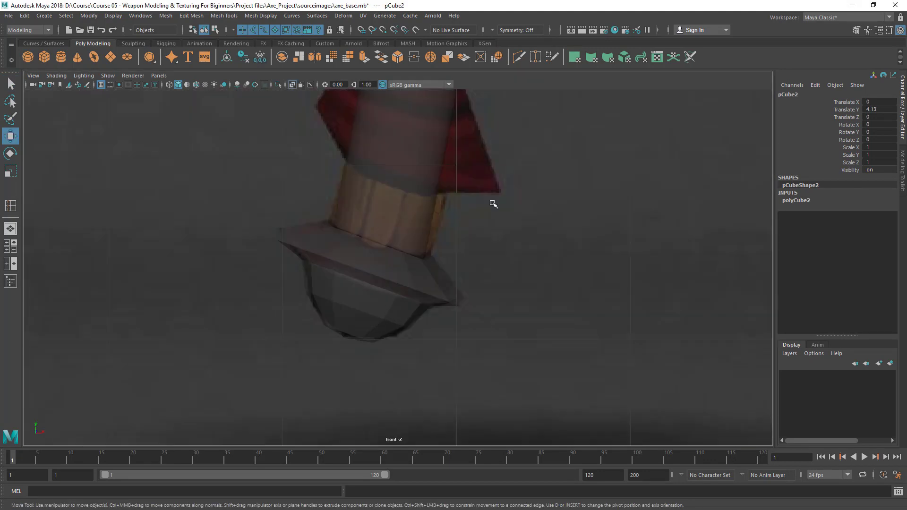
key("a")
key("f")
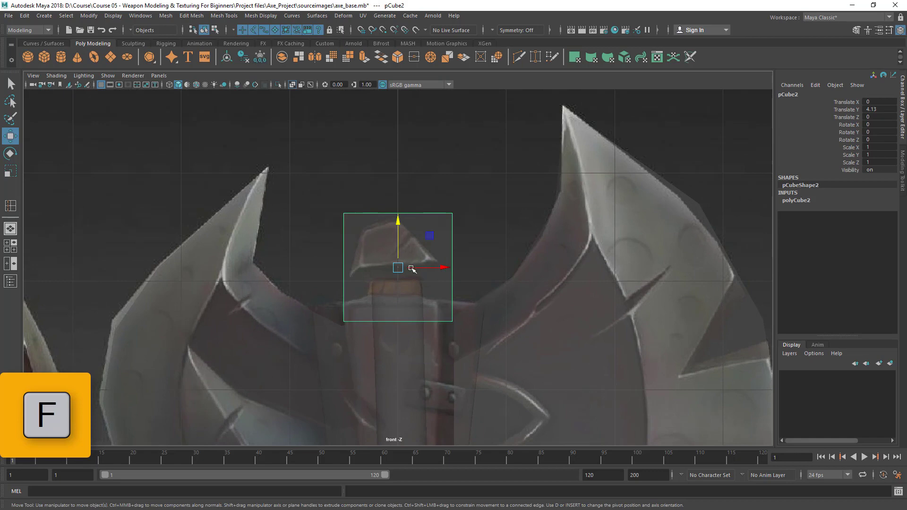
left_click_drag(397, 268, 331, 249)
scroll(509, 295, "up", 3)
key("r")
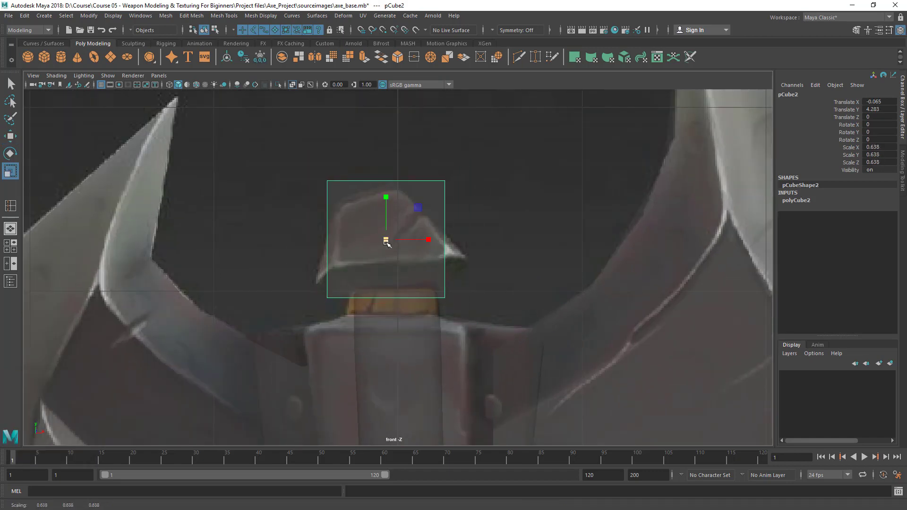
left_click_drag(386, 241, 389, 240)
Refine the cube's position over the cap to Translate X -0.088 and Translate Y 4.328
key("w")
scroll(421, 255, "up", 2)
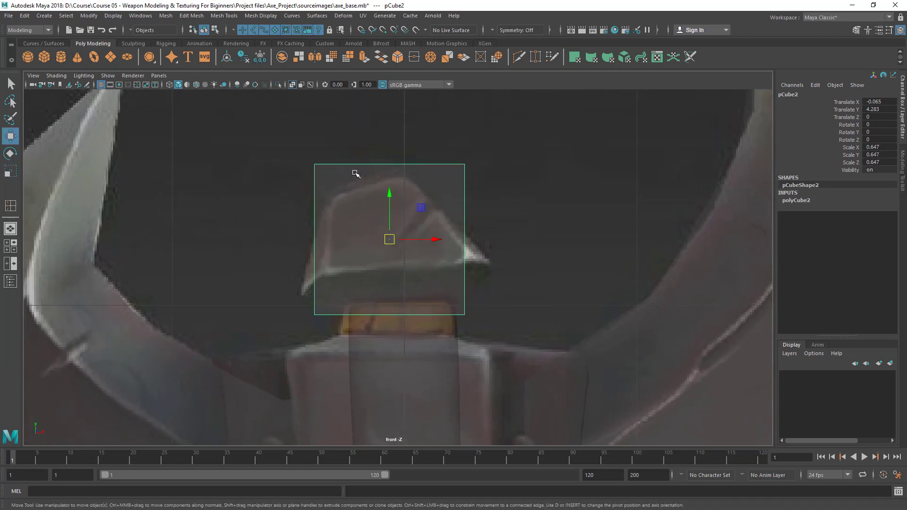
middle_click_drag(403, 273, 405, 269, "alt")
left_click_drag(392, 236, 388, 226)
scroll(407, 263, "up", 1)
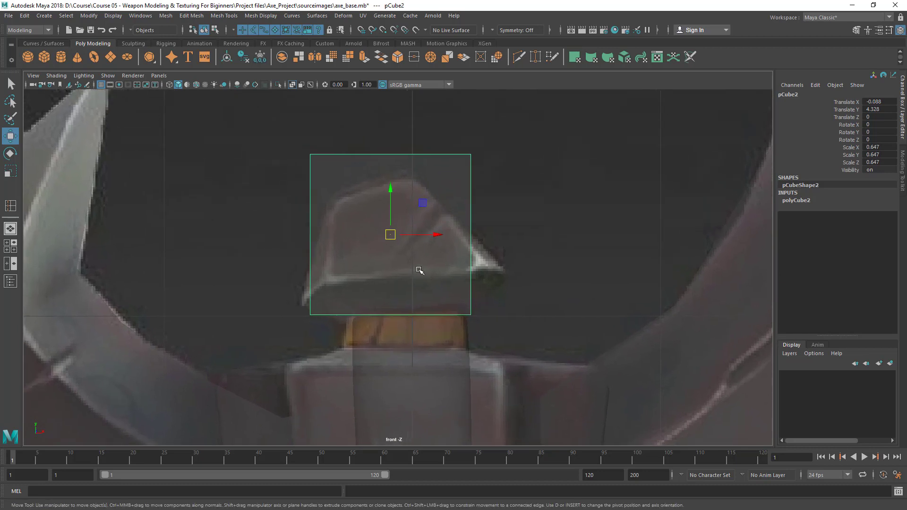
Scale the cube's top vertices inward and lower them to follow the tapered top of the reference cap
right_click_drag(376, 171, 272, 129)
left_click_drag(271, 130, 578, 197)
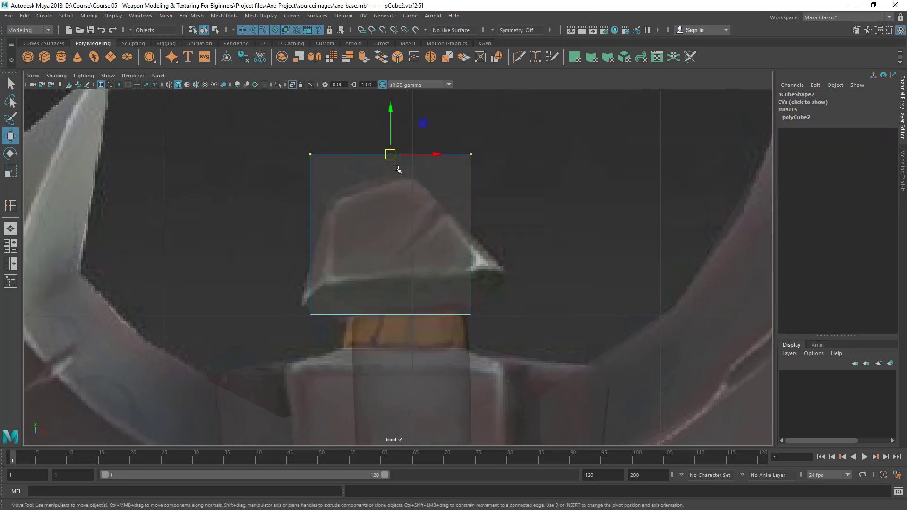
key("r")
left_click_drag(391, 156, 348, 160)
key("w")
left_click_drag(390, 119, 386, 150)
middle_click_drag(436, 223, 434, 222, "alt")
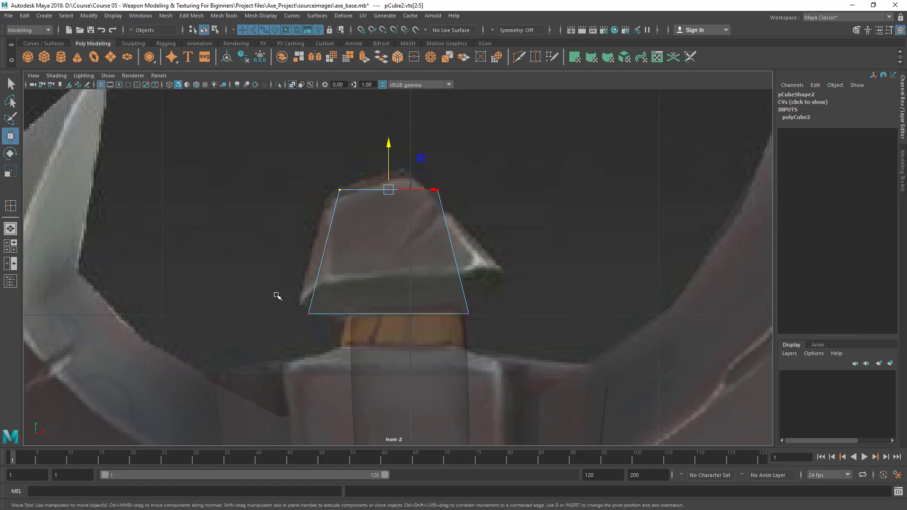
Scale the cap cube's bottom vertices outward to widen its base to the reference cap's lower edge
left_click_drag(293, 278, 590, 383)
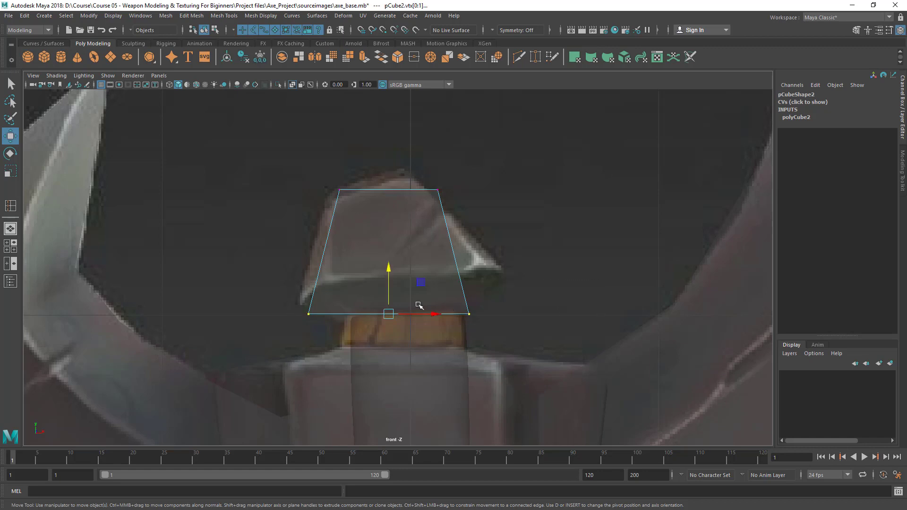
key("r")
left_click_drag(389, 314, 401, 314)
key("w")
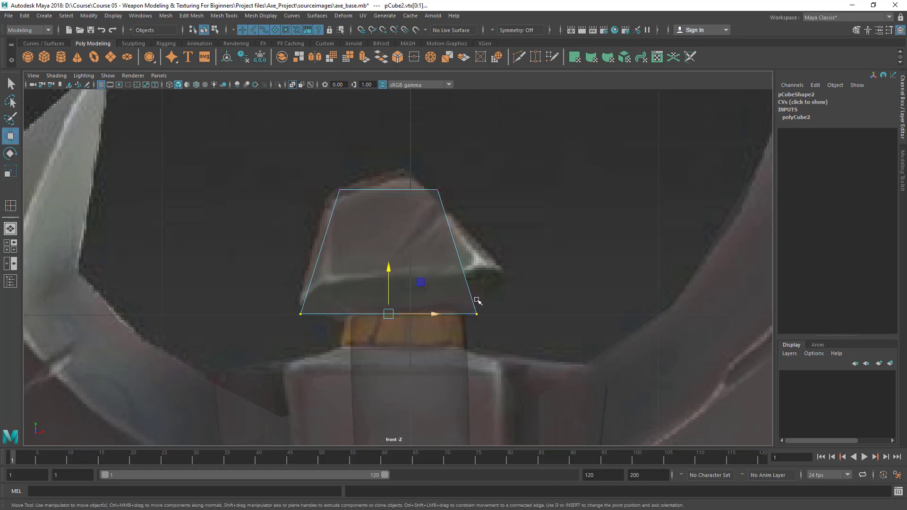
In the perspective view, select the cap's bottom face and extrude it
key("space")
key("space")
left_click_drag(564, 194, 444, 255, "alt")
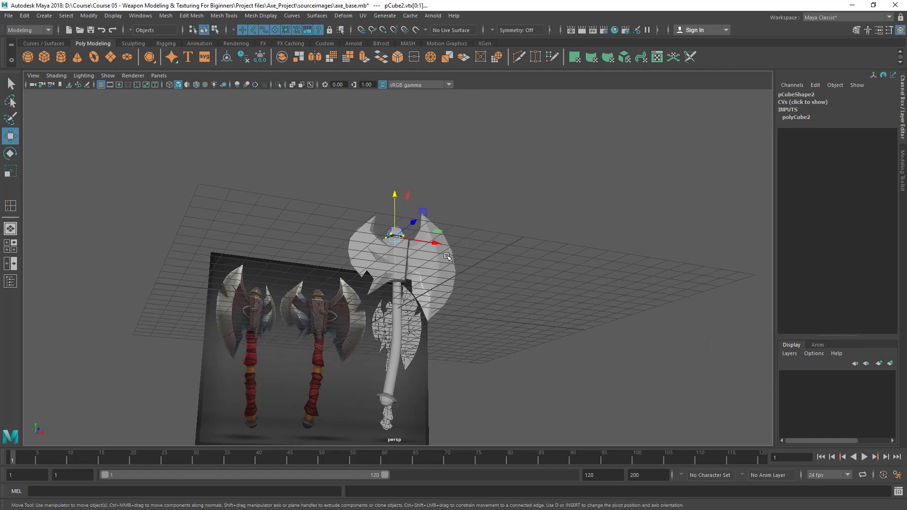
key("q")
key("f")
right_click_drag(344, 197, 343, 214)
left_click(363, 253)
scroll(450, 246, "down", 2)
mouse_move(364, 254)
left_mouse_down("alt")
mouse_move(451, 245)
mouse_move(382, 255)
left_mouse_up("alt")
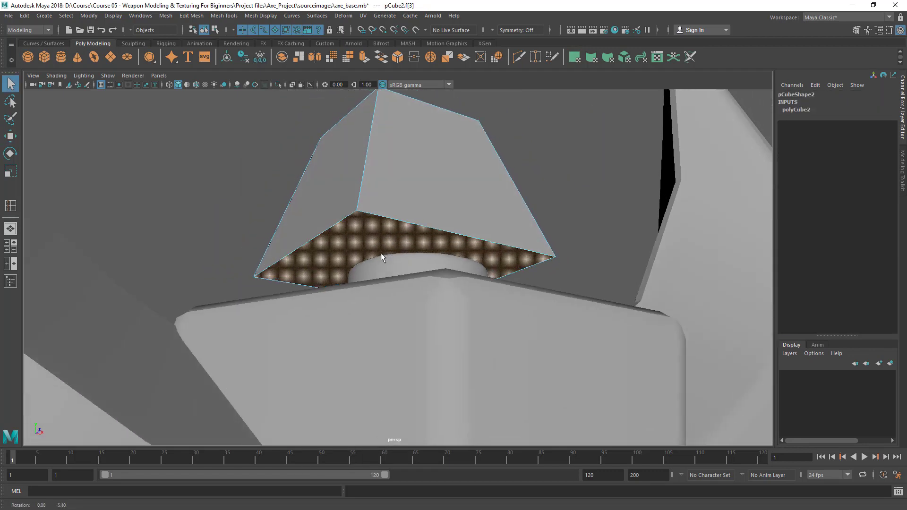
key("ctrl+e")
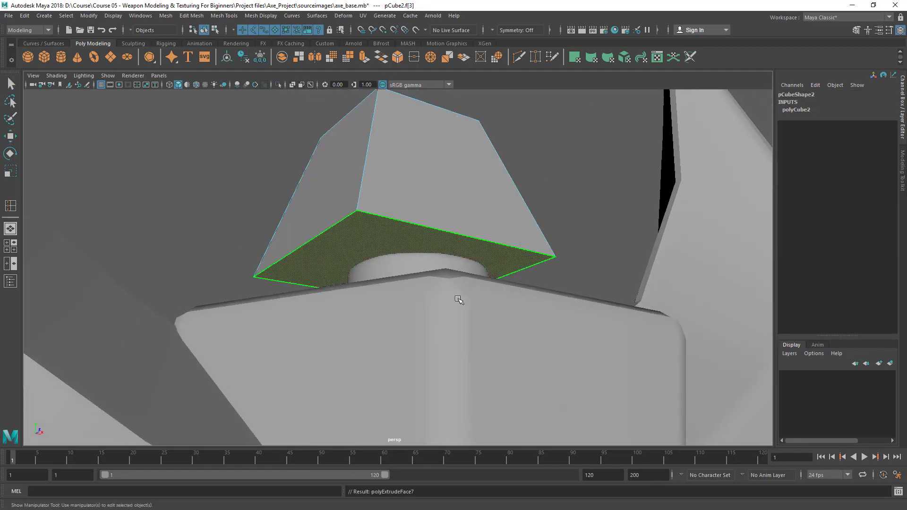
Push the extruded face down to Local Translate Z 0.098 and scale it inward to form a tapered underside
left_click_drag(427, 281, 540, 262, "alt")
key("r")
key("space")
key("space")
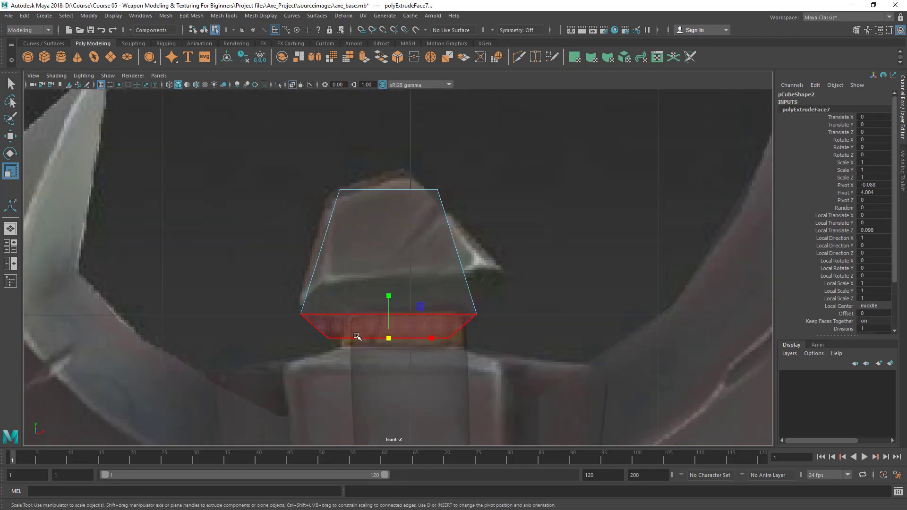
right_click_drag(357, 336, 376, 335, "alt")
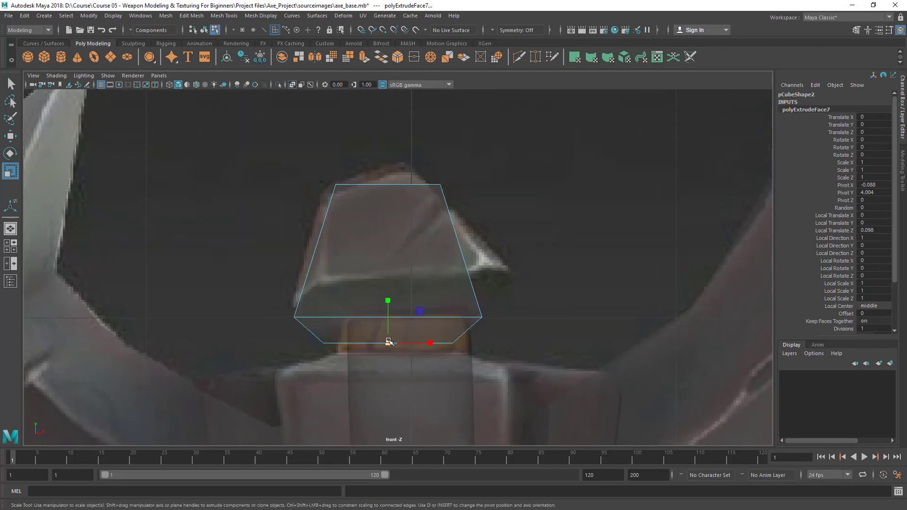
right_click_drag(534, 284, 395, 312, "alt")
left_click_drag(392, 305, 388, 306)
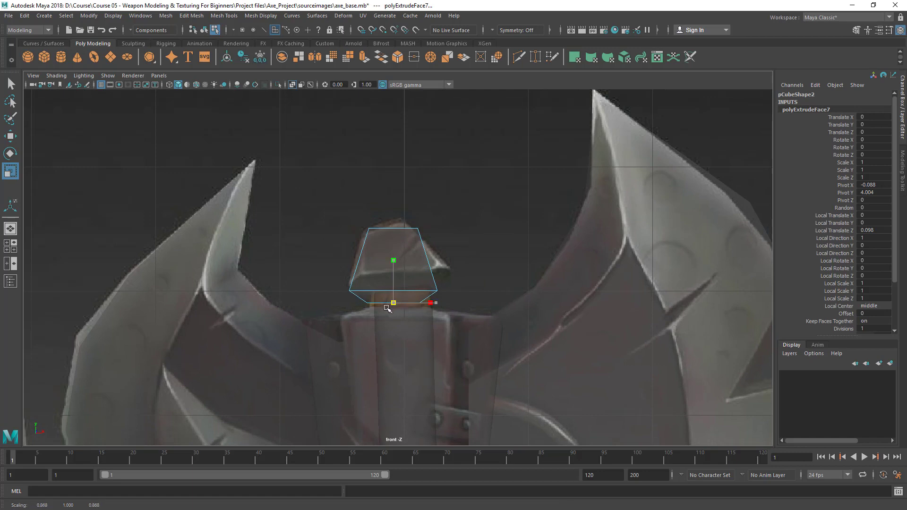
key("w")
key("q")
Raise the edges around the cap's widest rim to the lower corner of the reference cap
right_click_drag(406, 265, 454, 289, "alt")
right_click_drag(553, 270, 499, 275, "alt")
scroll(373, 306, "up", 2)
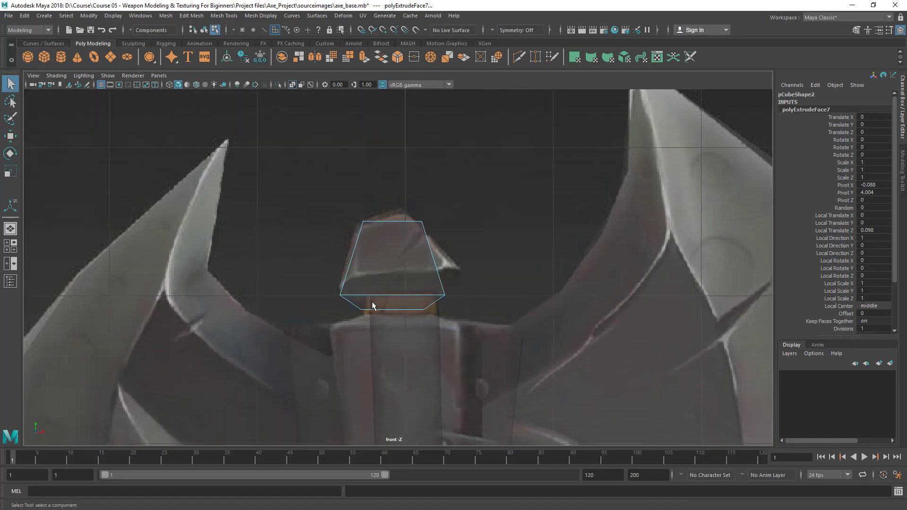
right_click_drag(396, 297, 396, 202)
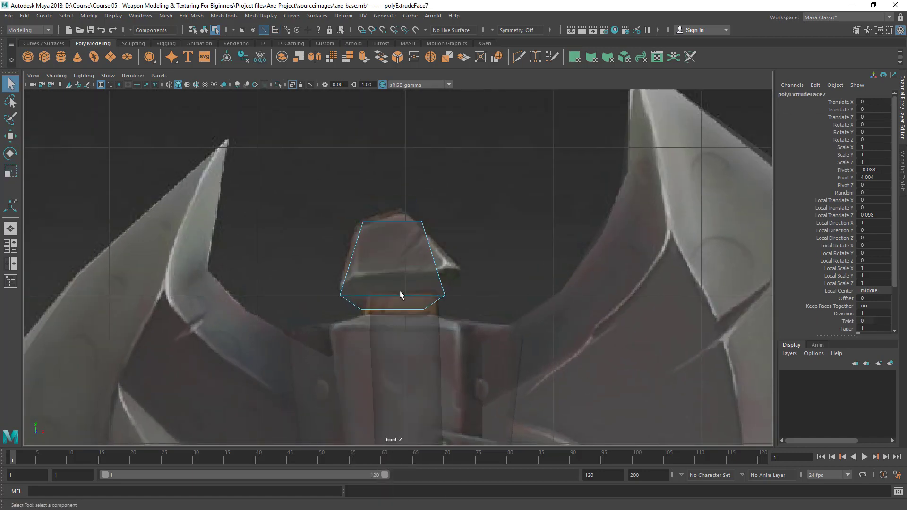
left_click(399, 296)
key("w")
mouse_move(397, 268)
left_mouse_down()
mouse_move(395, 239)
mouse_move(396, 258)
left_mouse_up()
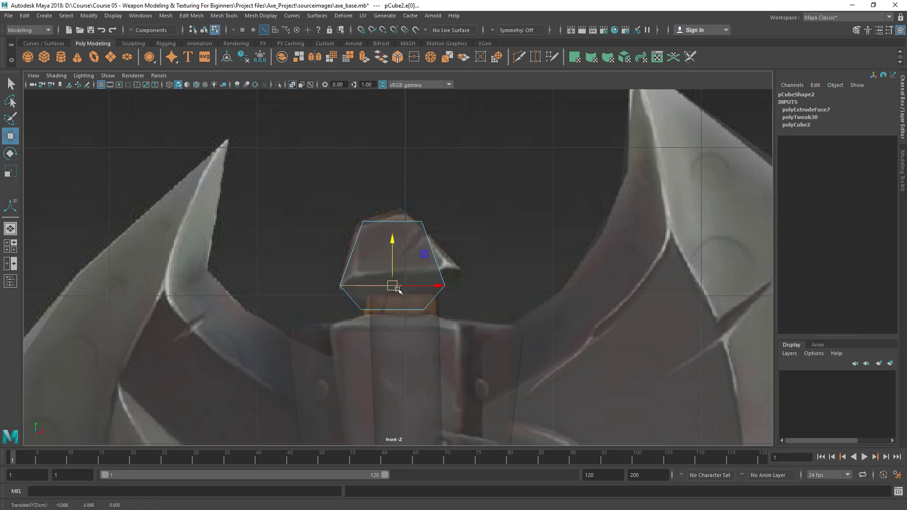
key("q")
scroll(465, 315, "up", 1)
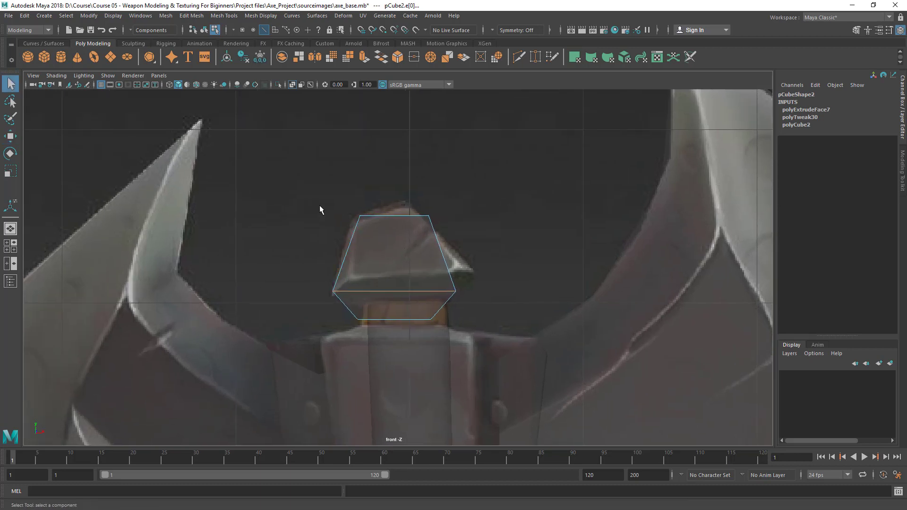
Move the cap's top corners, right rim corner and lower-right corner vertices to follow the reference's slanted, peaked outline
right_click_drag(374, 227, 322, 216)
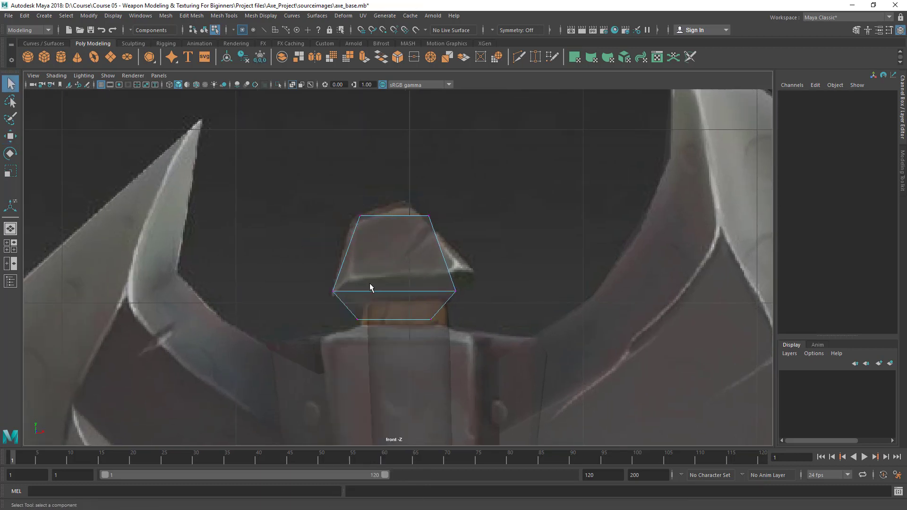
left_click_drag(392, 245, 393, 245)
key("w")
left_click_drag(360, 216, 351, 219)
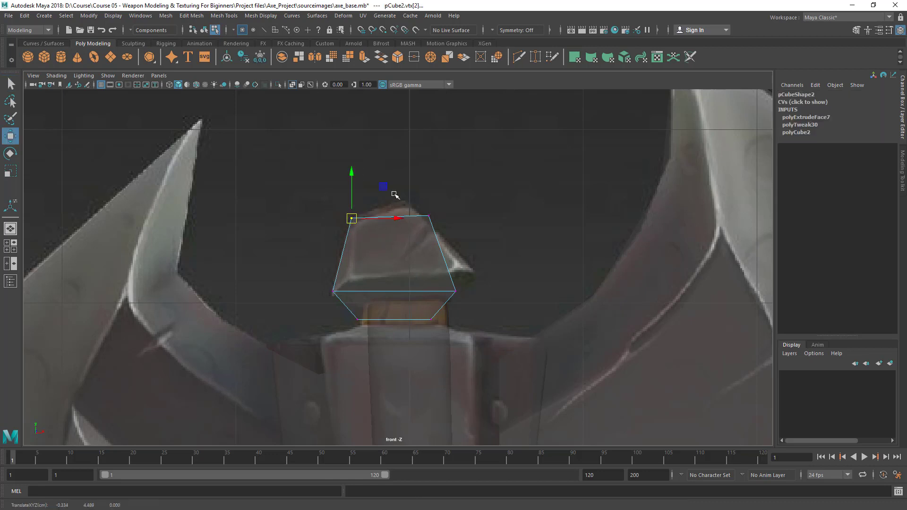
left_click_drag(392, 193, 471, 236)
left_click_drag(429, 216, 407, 200)
left_click_drag(440, 271, 470, 270)
left_click_drag(412, 310, 448, 316)
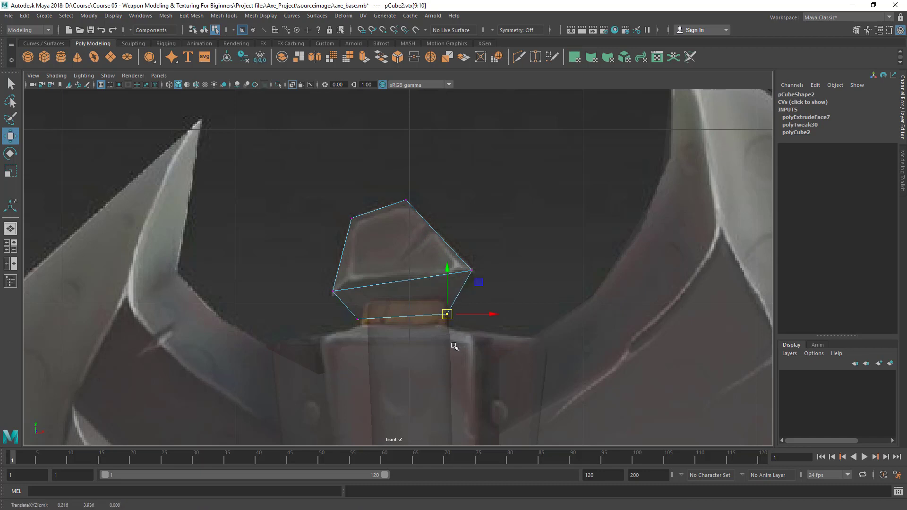
Raise the cap's bottom vertices to the top of the wooden neck and nudge the left rim corner up slightly
left_click_drag(335, 310, 534, 369)
left_click_drag(403, 280, 404, 265)
key("q")
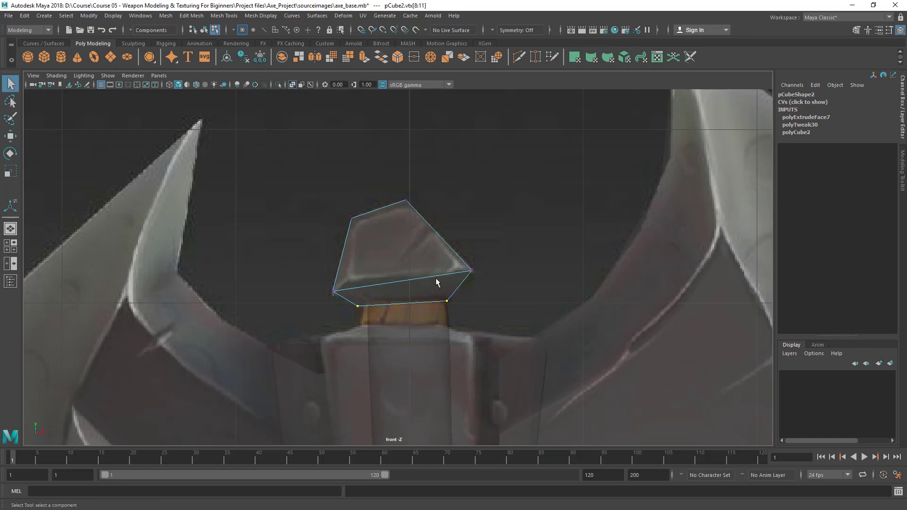
key("w")
left_click(334, 291)
left_click_drag(335, 291, 336, 287)
key("space")
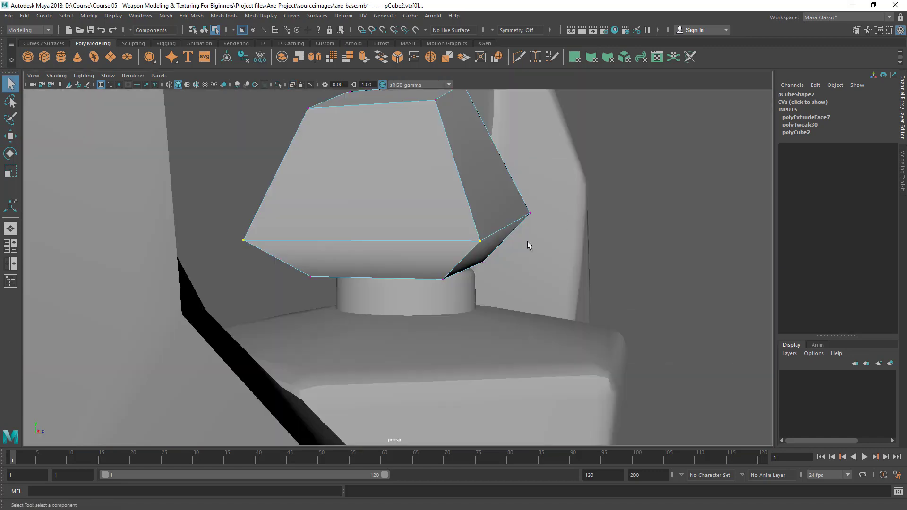
Return the cap to object selection and examine its shape from several sides in the perspective view
right_click_drag(521, 242, 407, 243, "alt")
left_click_drag(416, 248, 321, 259, "alt")
right_click_drag(321, 259, 437, 274, "alt")
left_click_drag(437, 274, 475, 283, "alt")
right_click_drag(405, 215, 416, 211)
left_click_drag(417, 216, 261, 144, "alt")
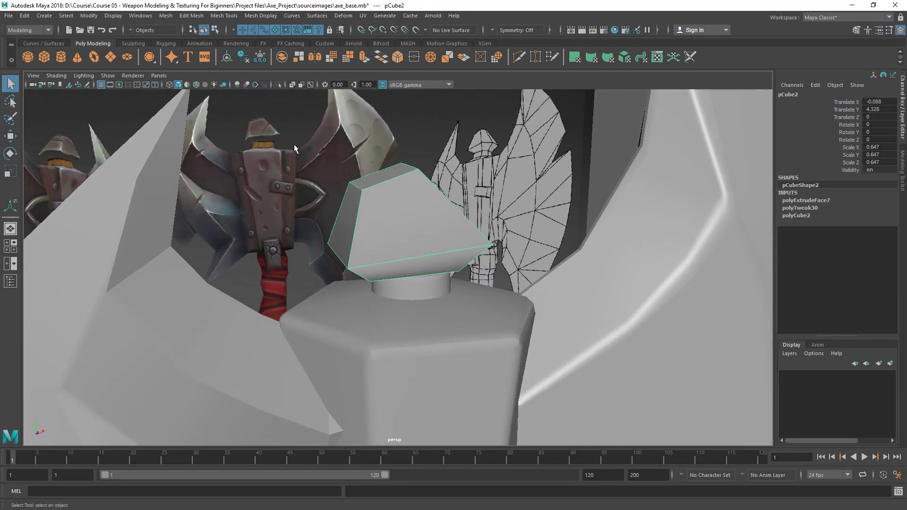
left_click_drag(402, 221, 423, 244, "alt")
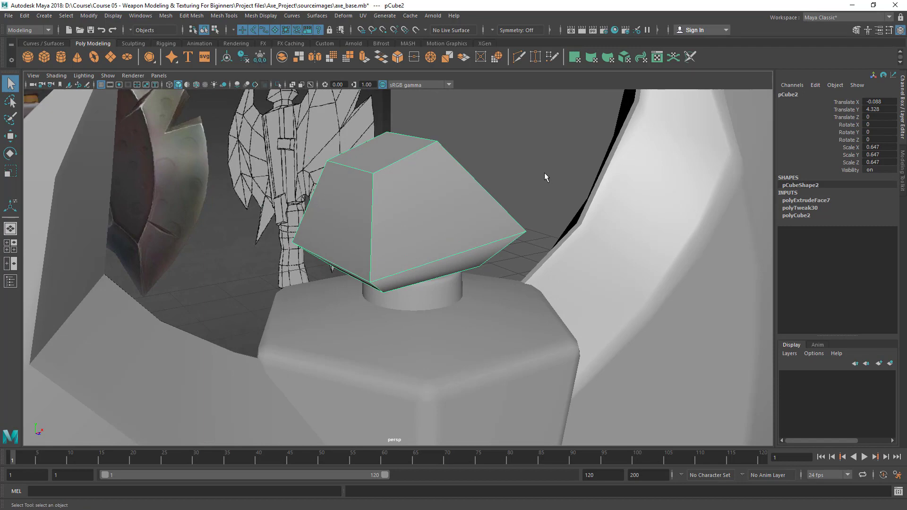
Preview the cap with smooth mesh display, then restore its unsmoothed display
key("3")
left_click(528, 163)
left_click_drag(528, 163, 398, 232, "alt")
left_click(398, 232)
key("1")
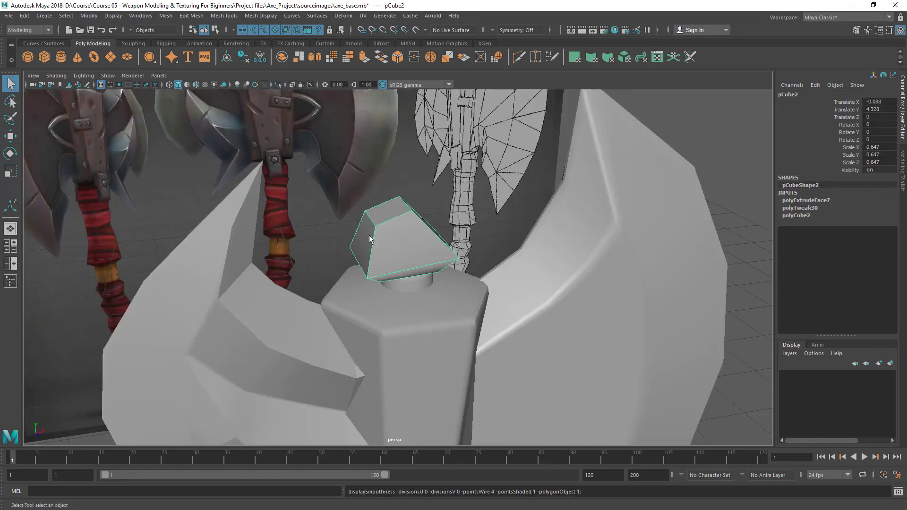
right_click_drag(370, 239, 431, 241, "alt")
left_click_drag(431, 241, 350, 118, "alt")
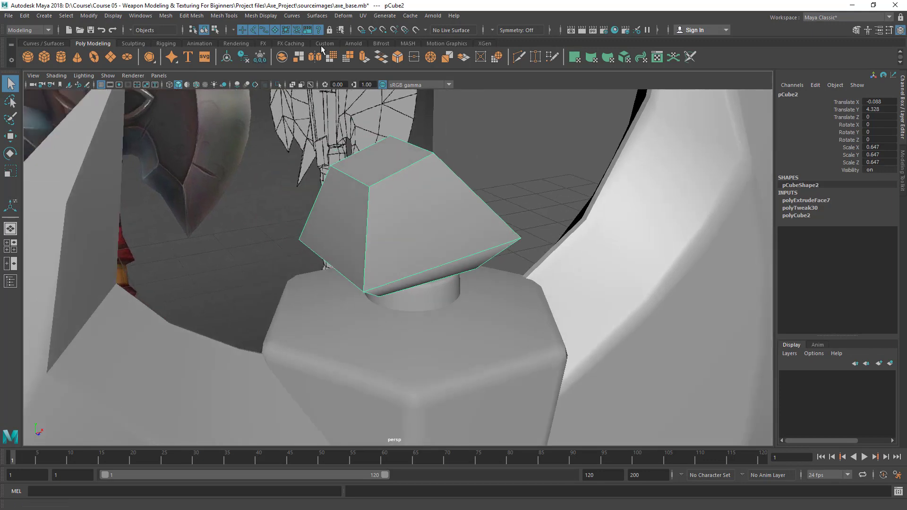
Select all edges of the cap and bevel them with a fraction of 0.5
left_click(199, 17)
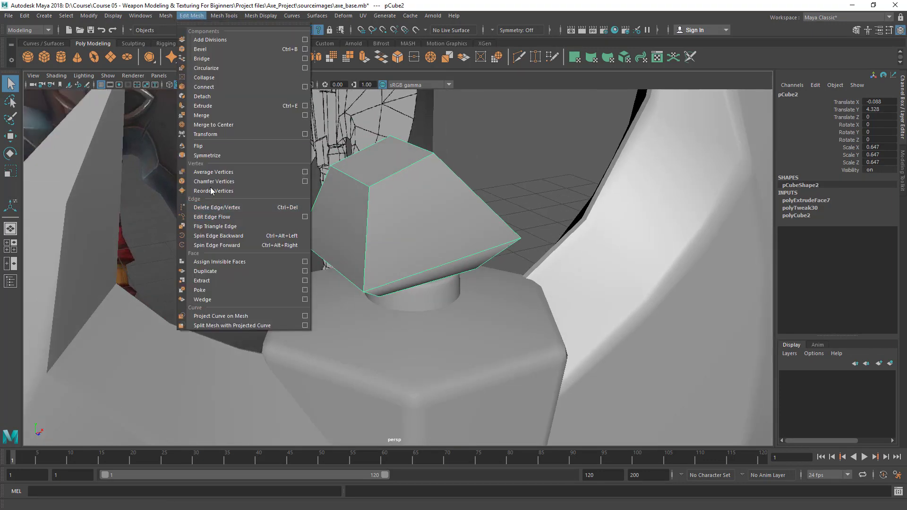
left_click(471, 234)
left_click_drag(471, 233, 387, 206, "alt")
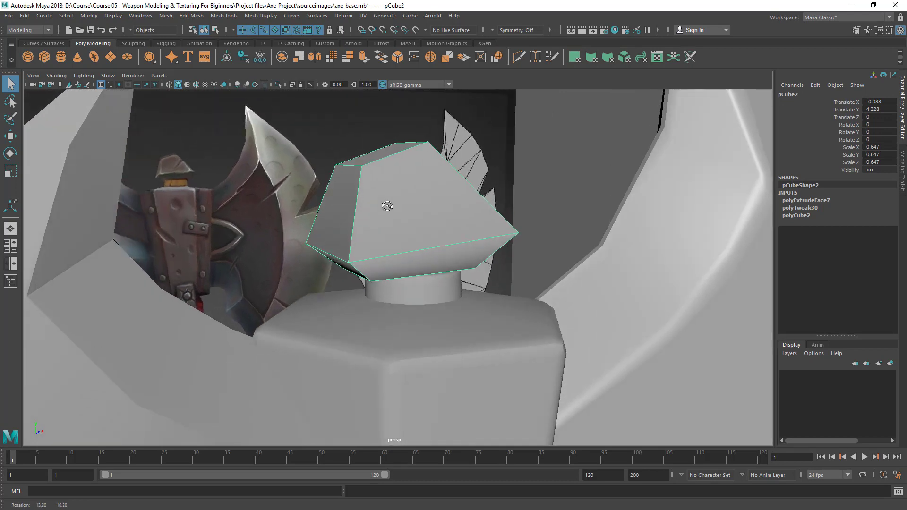
right_click_drag(402, 215, 316, 191)
left_click_drag(763, 473, 764, 474)
mouse_move(437, 286)
left_mouse_down("alt")
mouse_move(457, 299)
mouse_move(604, 308)
mouse_move(411, 282)
mouse_move(425, 285)
left_mouse_up("alt")
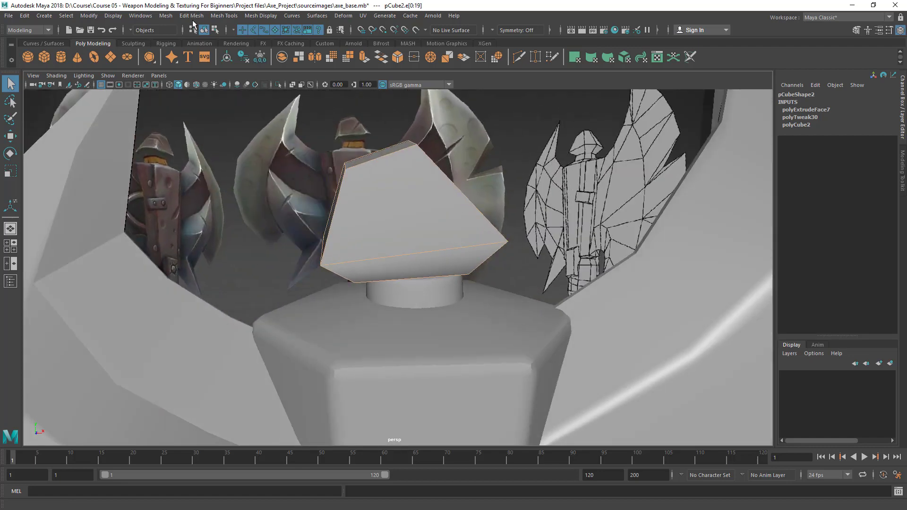
left_click(192, 16)
left_click(209, 52)
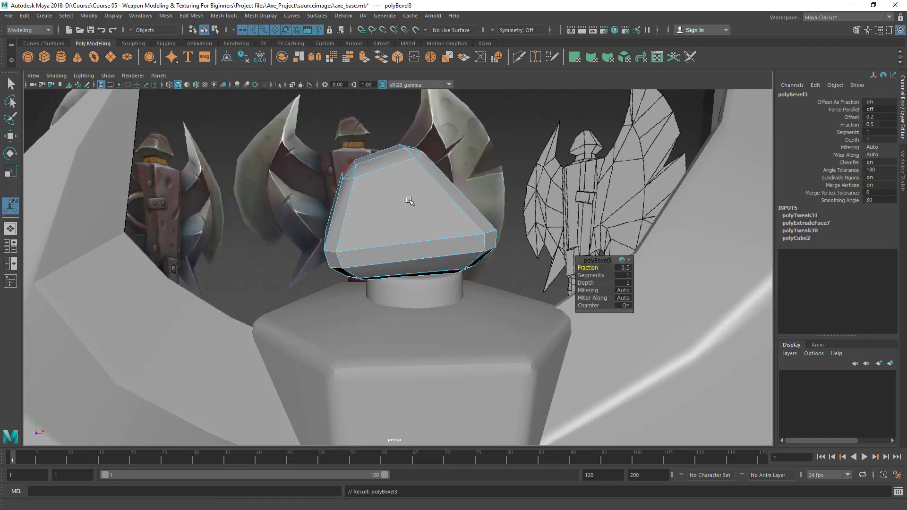
Set the cap bevel to 2 segments and return to object selection
left_click_drag(543, 284, 613, 289, "alt")
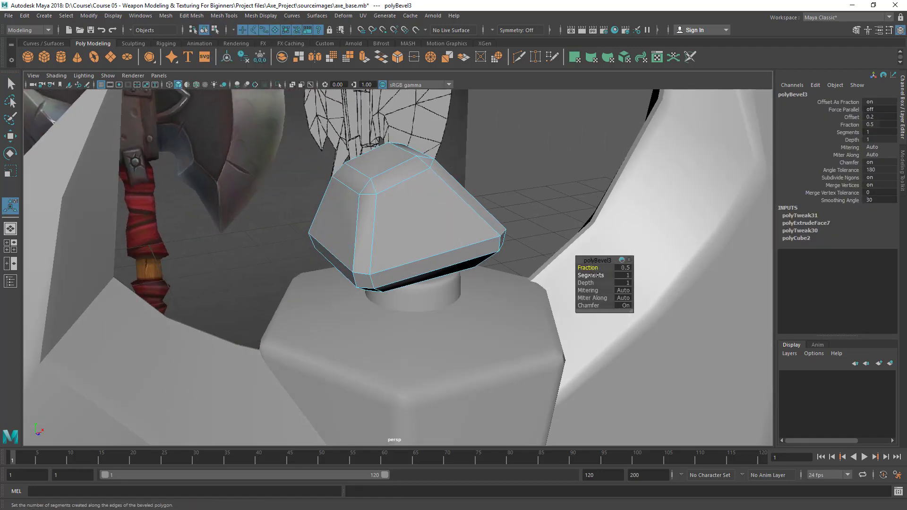
left_click_drag(395, 226, 402, 277, "alt")
scroll(395, 301, "up", 4)
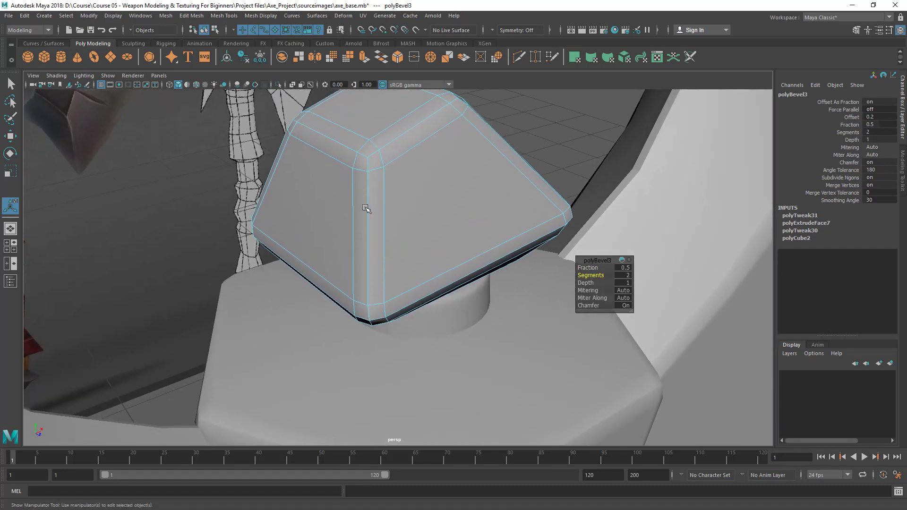
right_click_drag(400, 161, 447, 157)
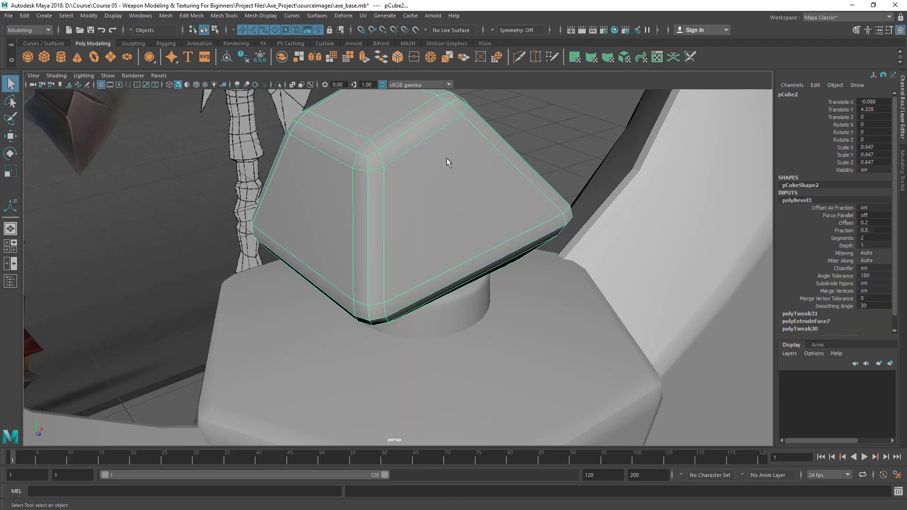
Deselect the cap and examine the whole axe model against the reference from several angles
left_click(558, 149)
right_click_drag(553, 189, 525, 250, "alt")
left_click_drag(524, 250, 246, 208, "alt")
right_click_drag(246, 208, 208, 236, "alt")
left_click_drag(208, 236, 424, 249, "alt")
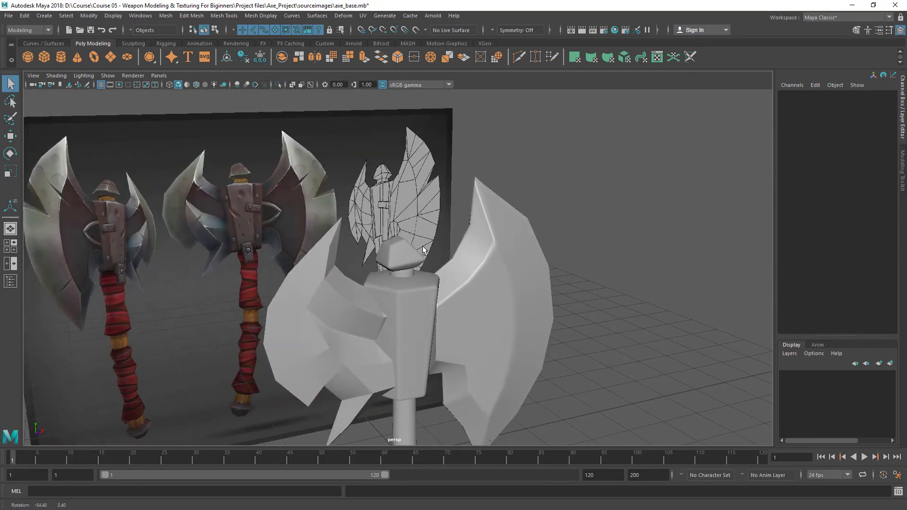
right_click_drag(423, 249, 383, 241, "alt")
mouse_move(382, 241)
left_mouse_down("alt")
mouse_move(251, 260)
mouse_move(296, 261)
mouse_move(376, 233)
left_mouse_up("alt")
middle_click_drag(377, 233, 370, 224, "alt")
left_click_drag(369, 225, 358, 244, "alt")
left_click_drag(455, 329, 357, 328, "alt")
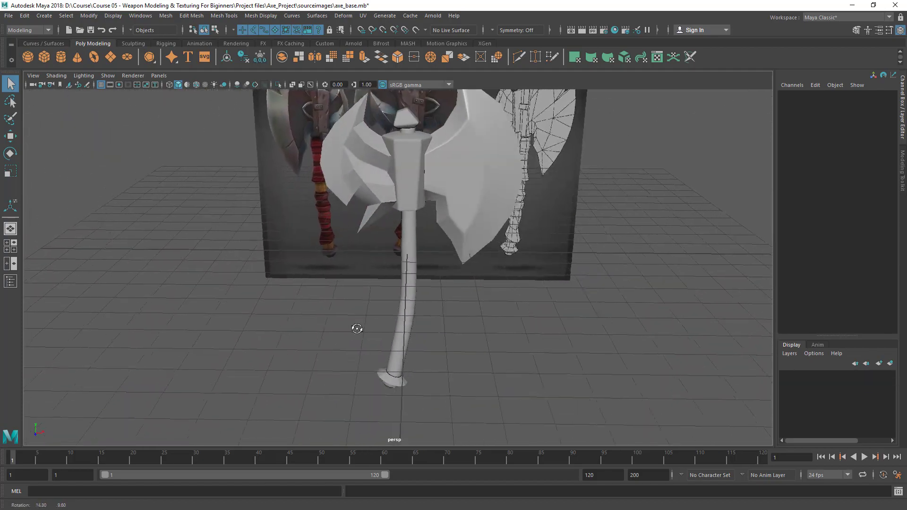
Examine the axe head details on the reference image to find the remaining parts to model
middle_click_drag(357, 329, 361, 365, "alt")
scroll(427, 219, "up", 2)
scroll(429, 223, "up", 10)
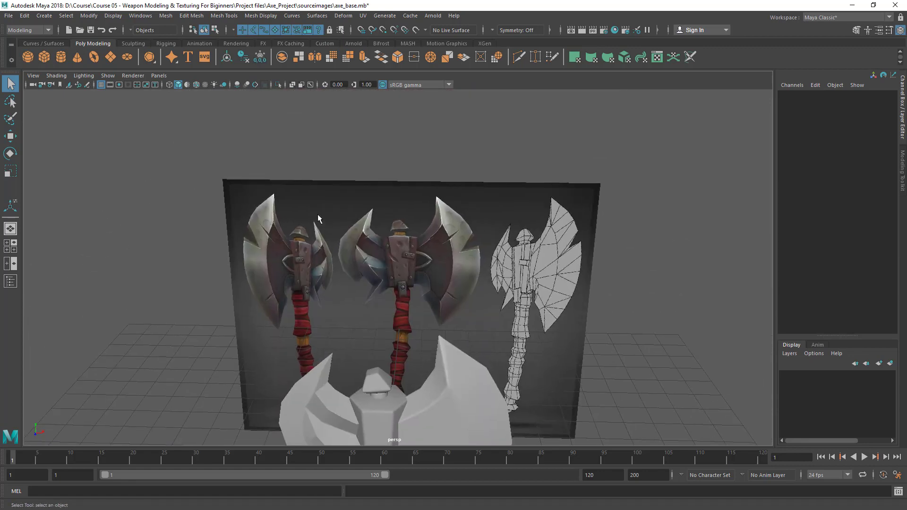
scroll(556, 290, "up", 2)
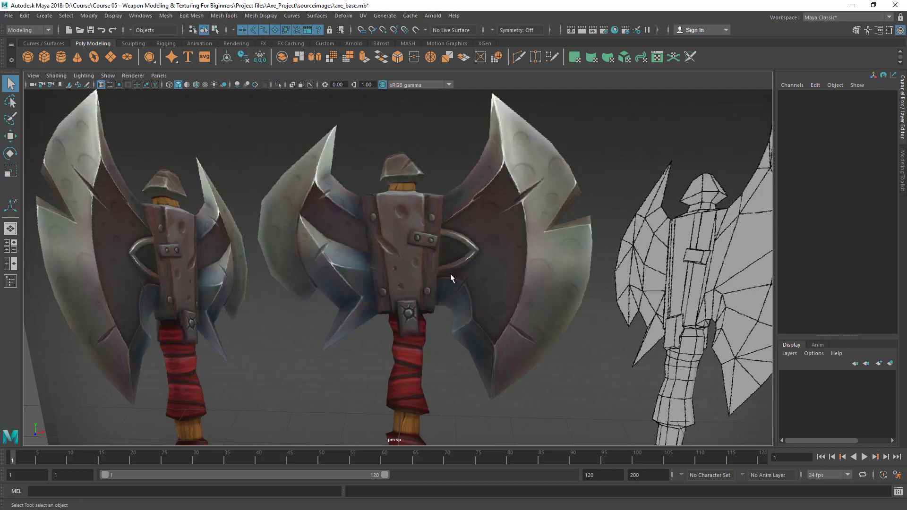
scroll(449, 274, "down", 5)
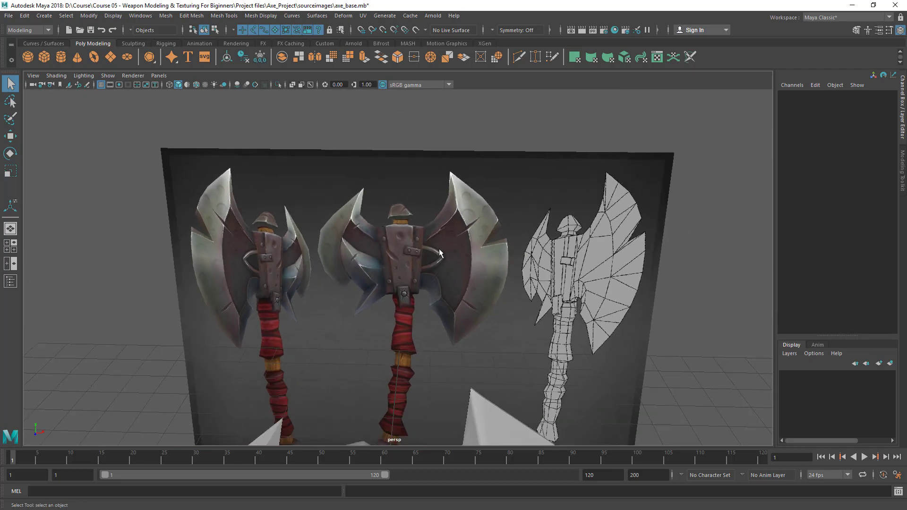